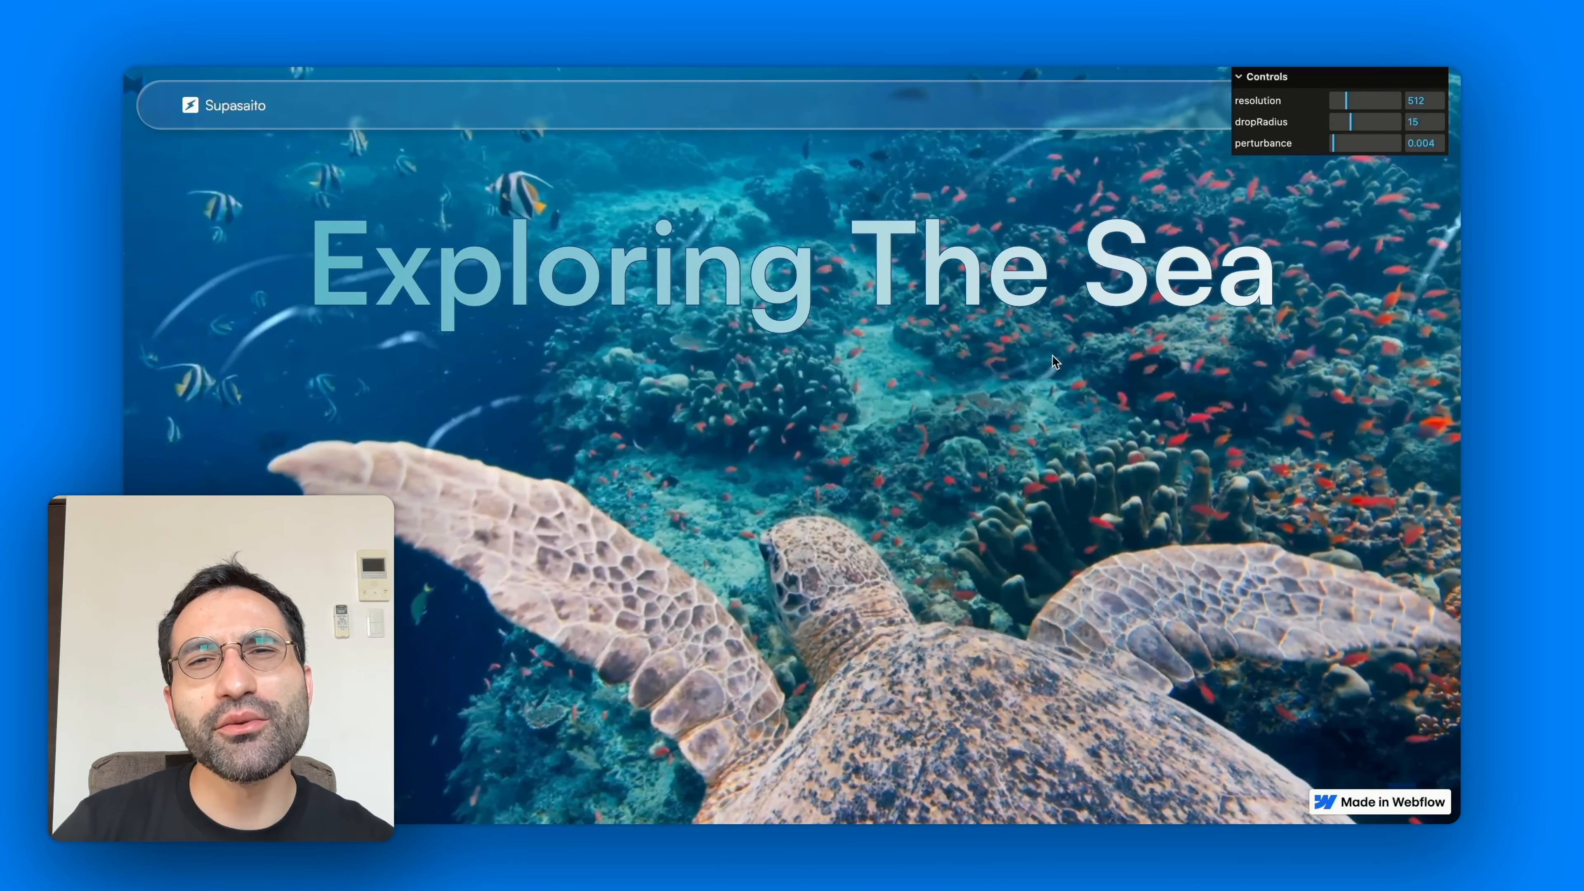
Repeatedly nudge the ripple dropRadius slider and raise the perturbance slider
{"action": "left_click_drag", "start_coordinate": [1351, 120], "coordinate": [1349, 119]}
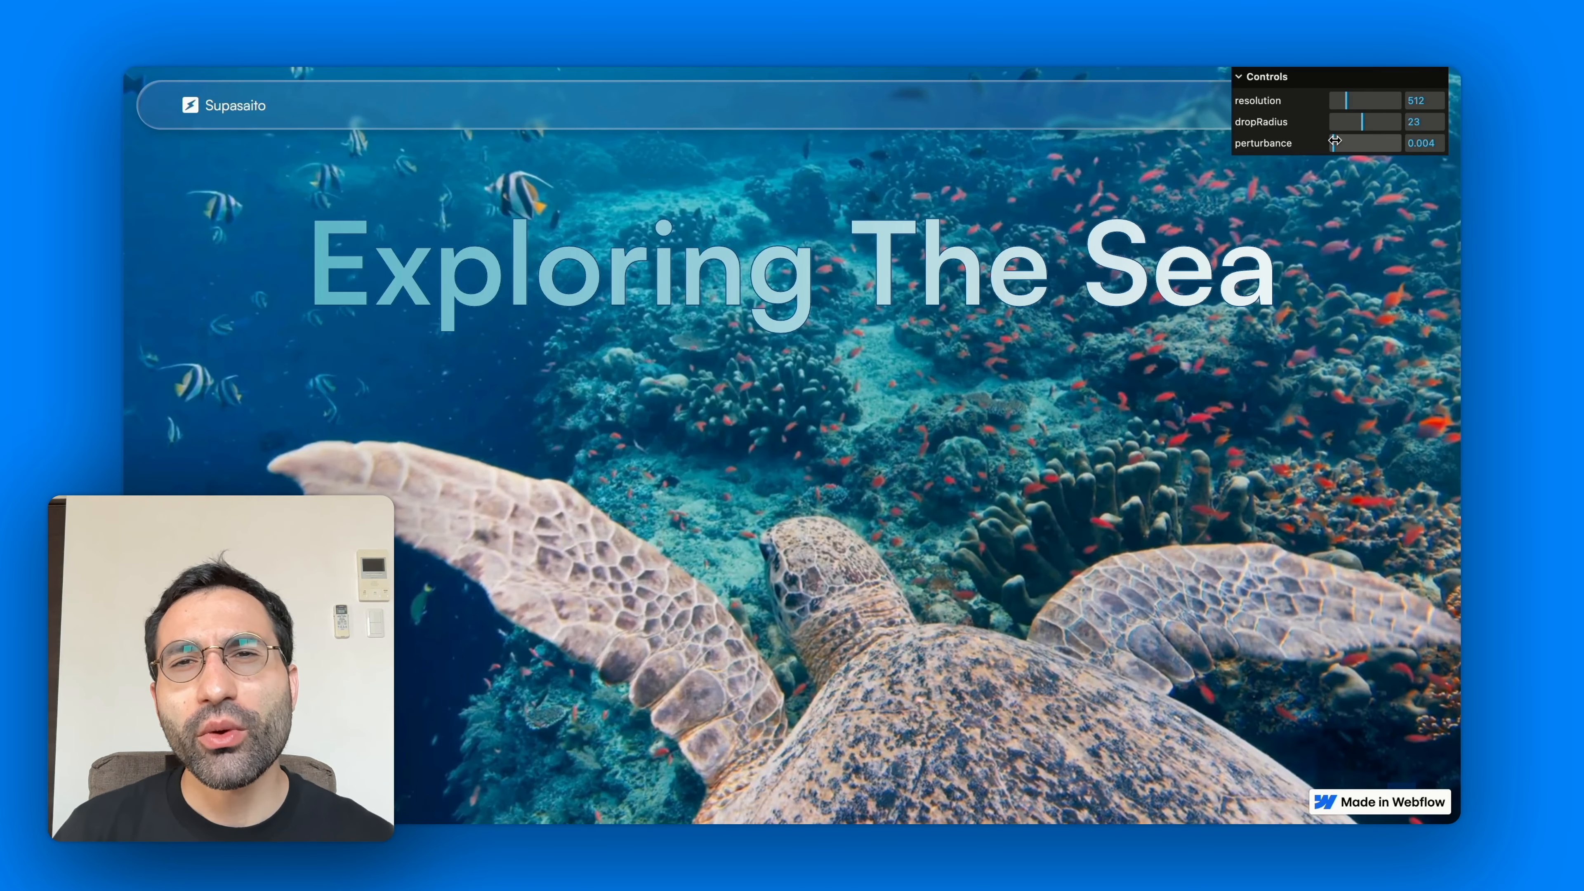
{"action": "left_click_drag", "start_coordinate": [1349, 141], "coordinate": [1365, 144]}
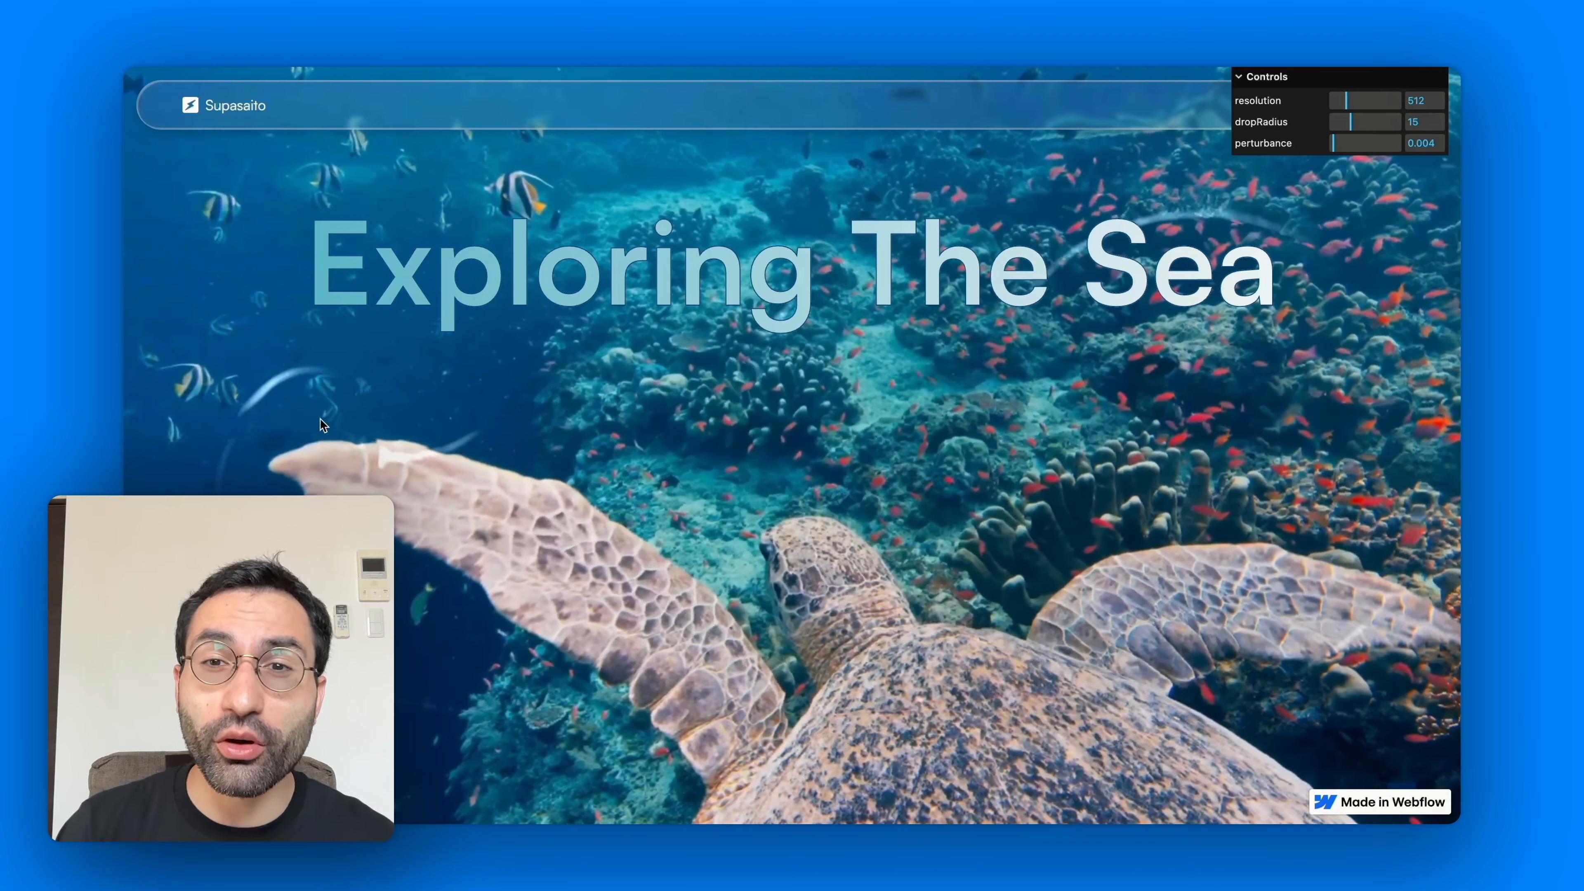
{"action": "left_click_drag", "start_coordinate": [1352, 113], "coordinate": [1349, 120]}
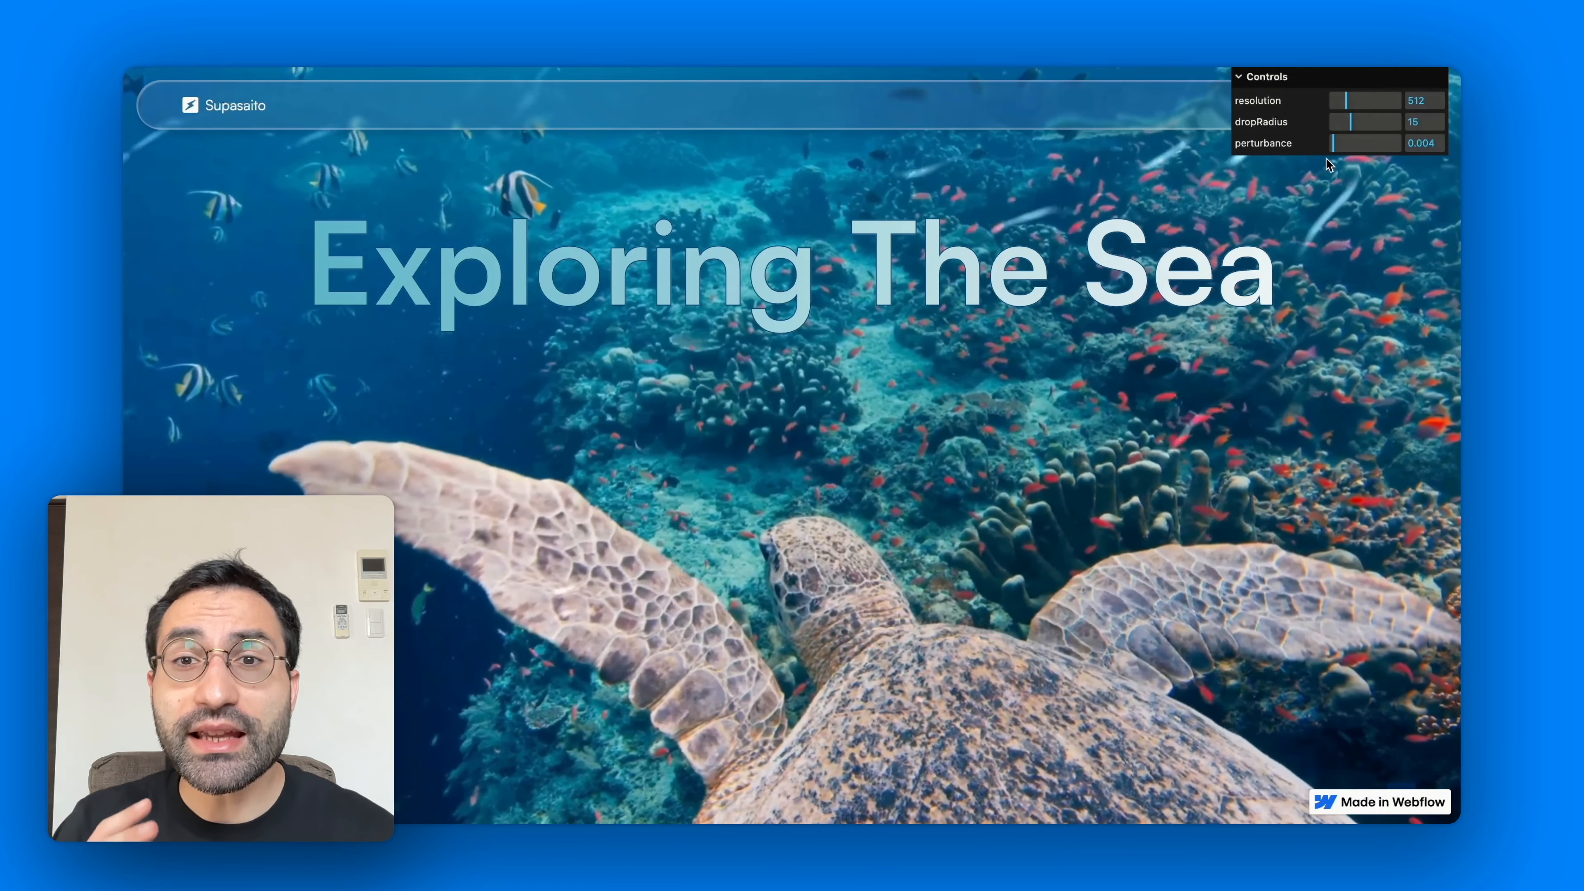
{"action": "left_click_drag", "start_coordinate": [1352, 119], "coordinate": [1349, 119]}
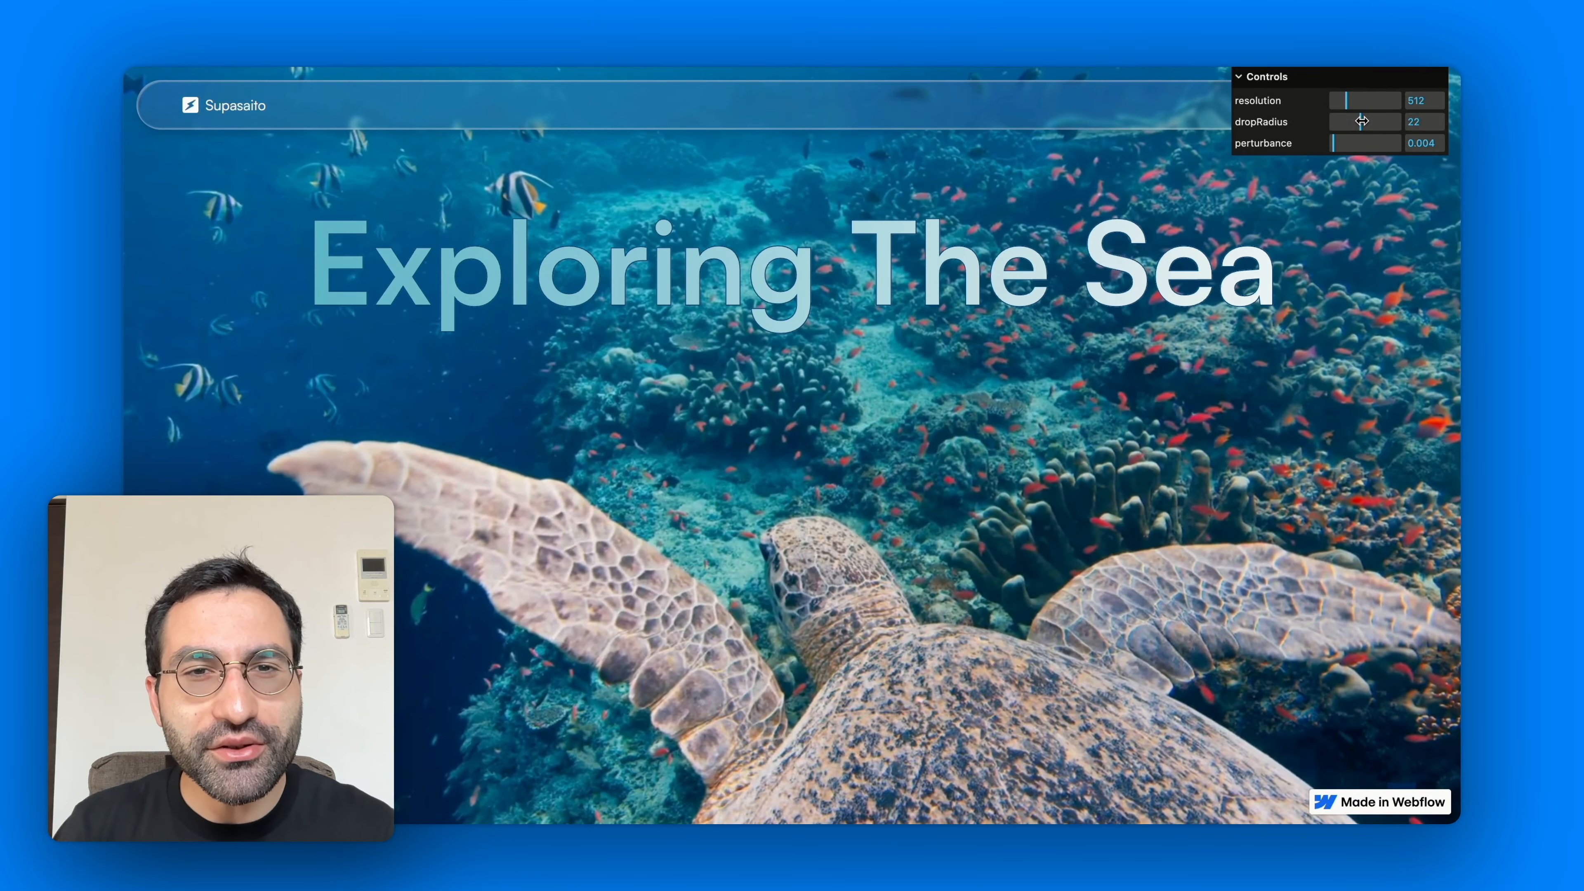
{"action": "left_click_drag", "start_coordinate": [1349, 141], "coordinate": [1365, 144]}
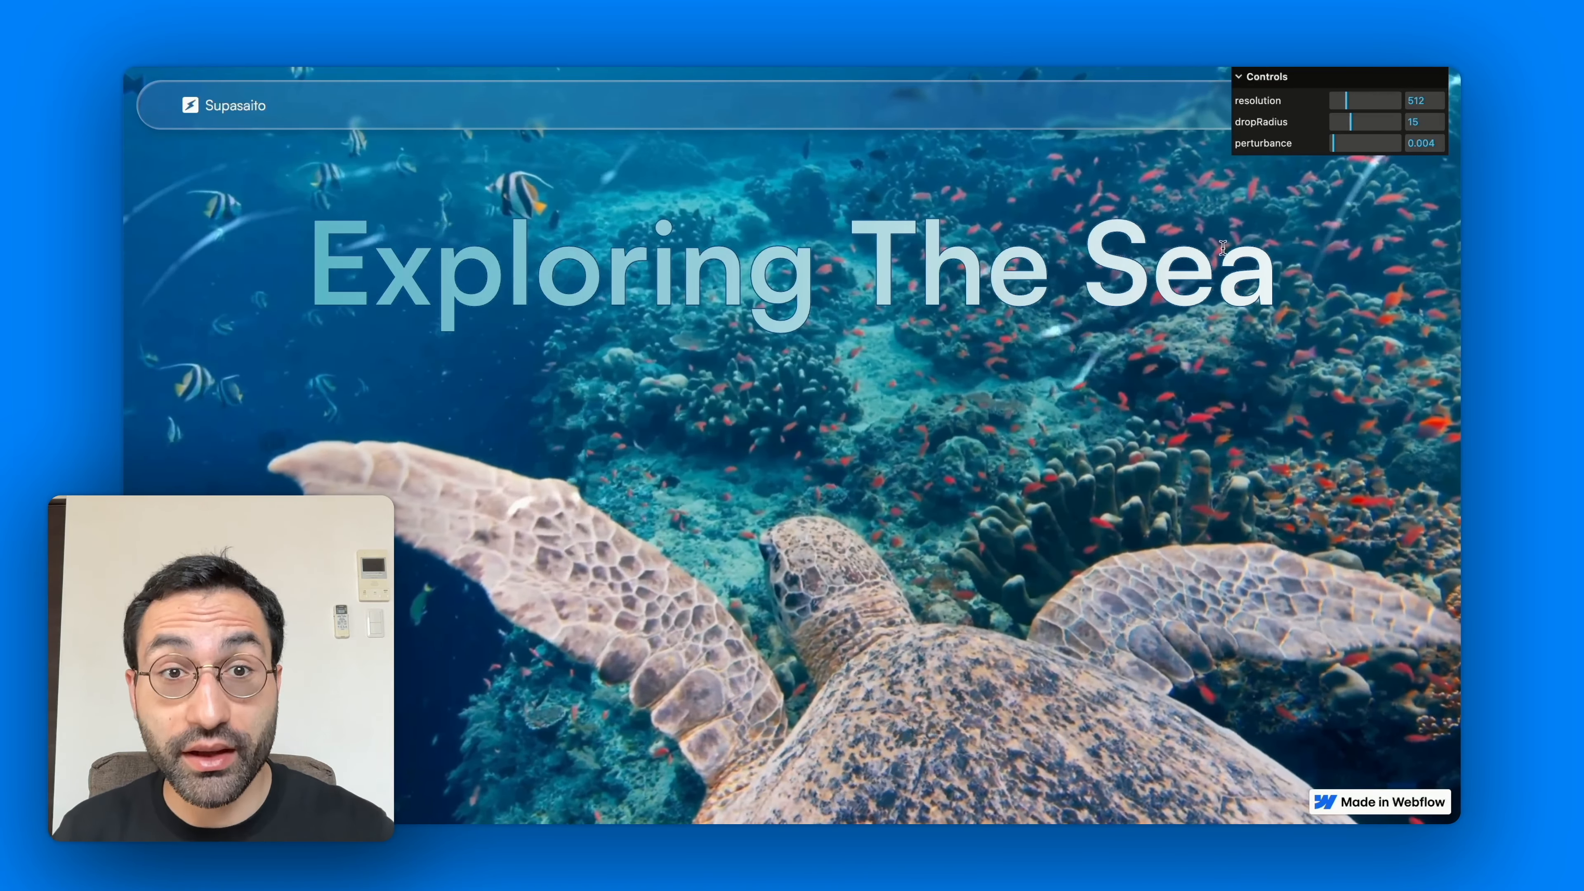
{"action": "left_click_drag", "start_coordinate": [1351, 120], "coordinate": [1349, 120]}
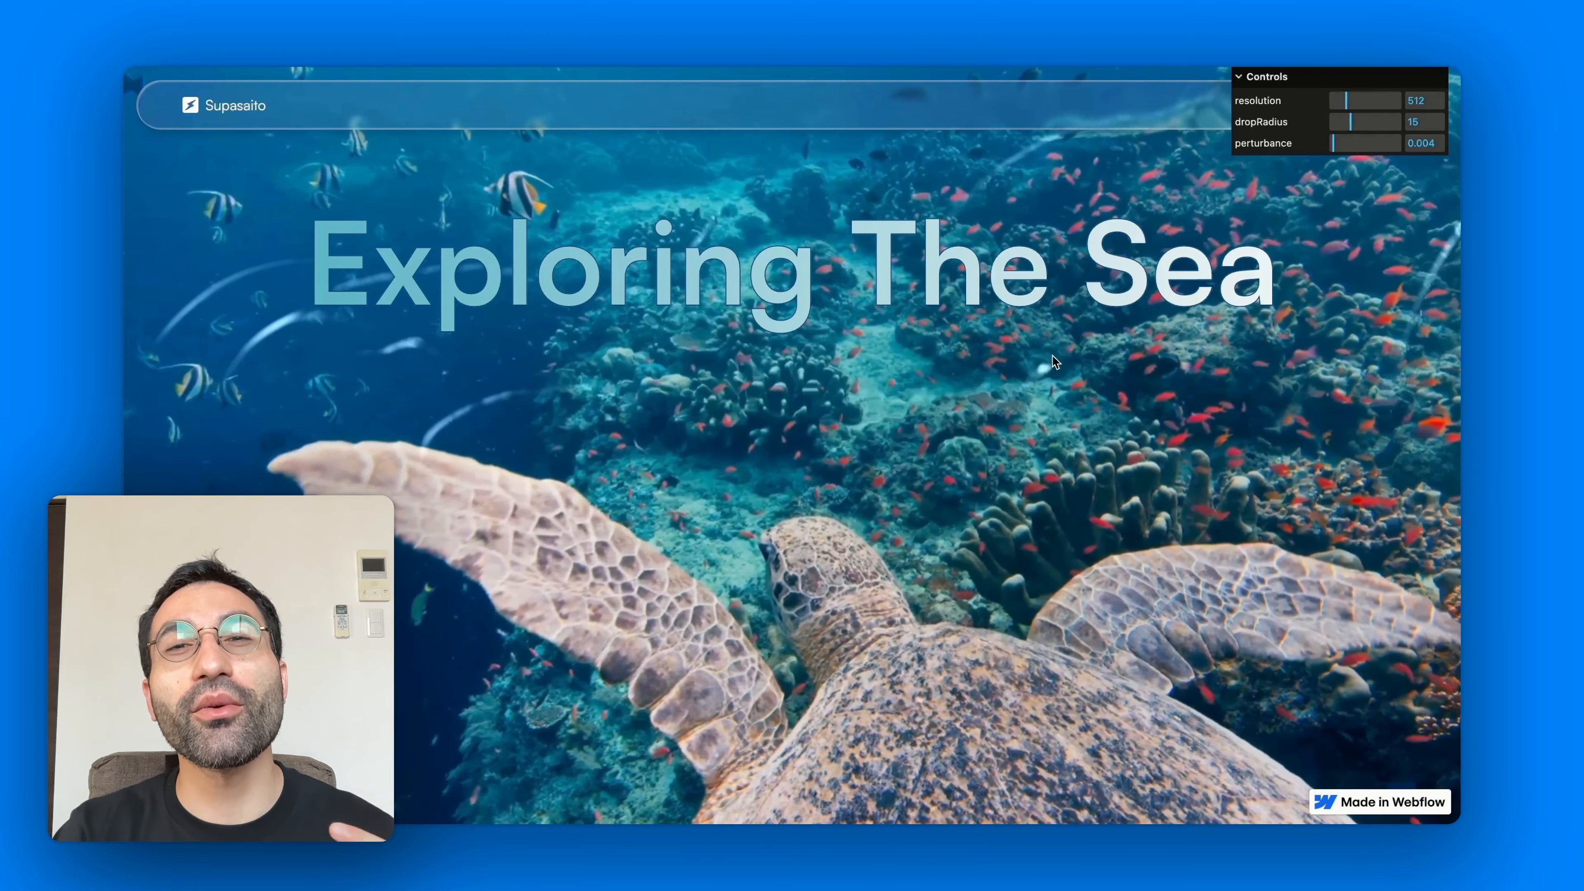
{"action": "left_click_drag", "start_coordinate": [1351, 119], "coordinate": [1349, 120]}
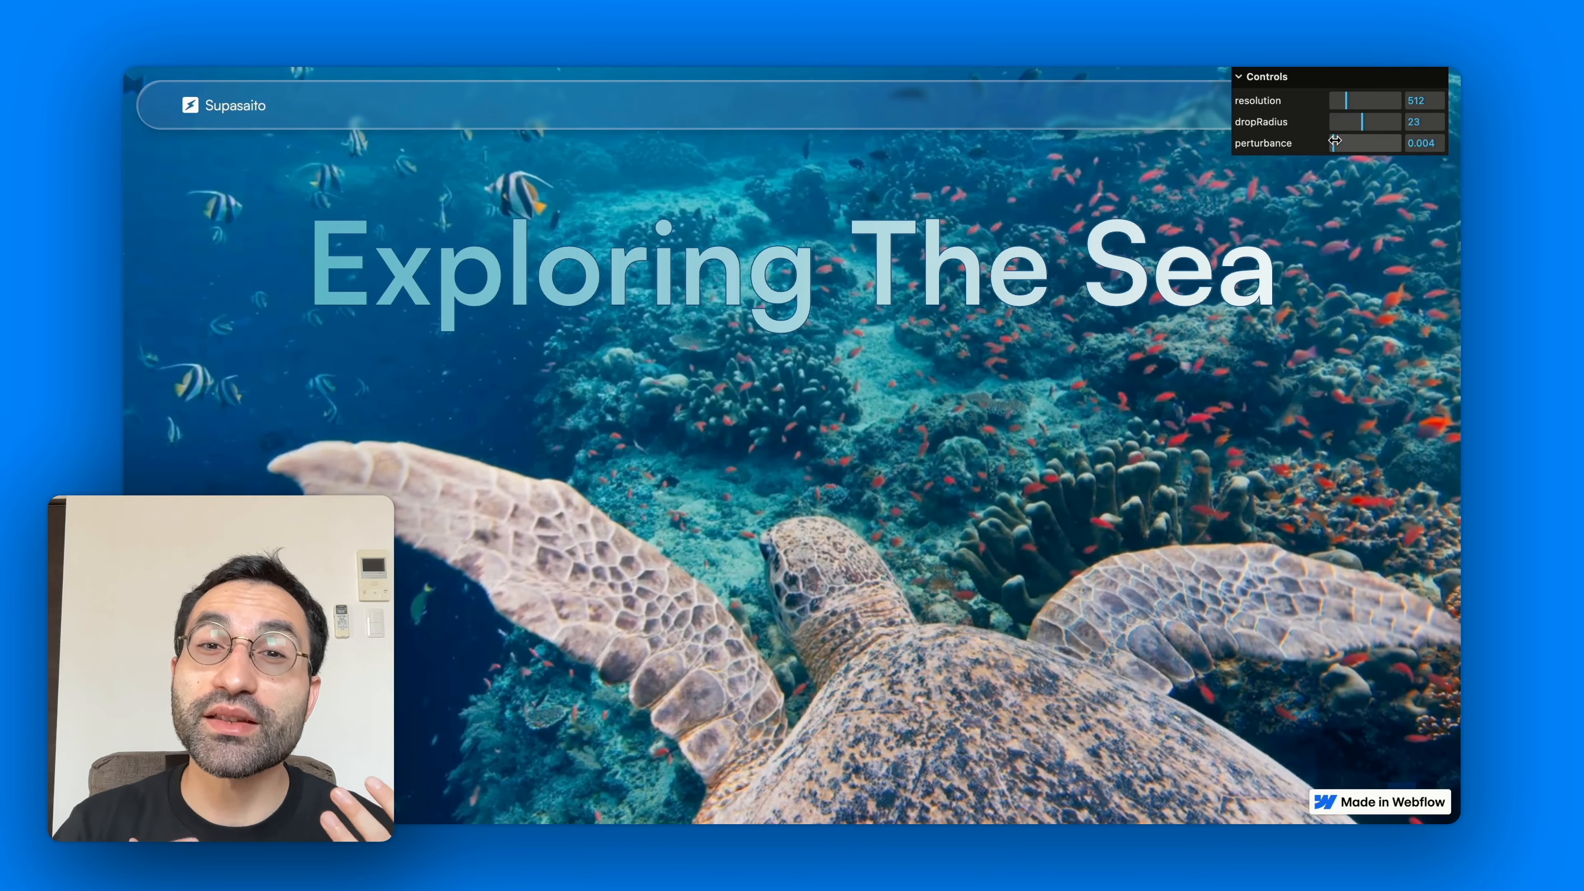
{"action": "left_click_drag", "start_coordinate": [1348, 140], "coordinate": [1365, 144]}
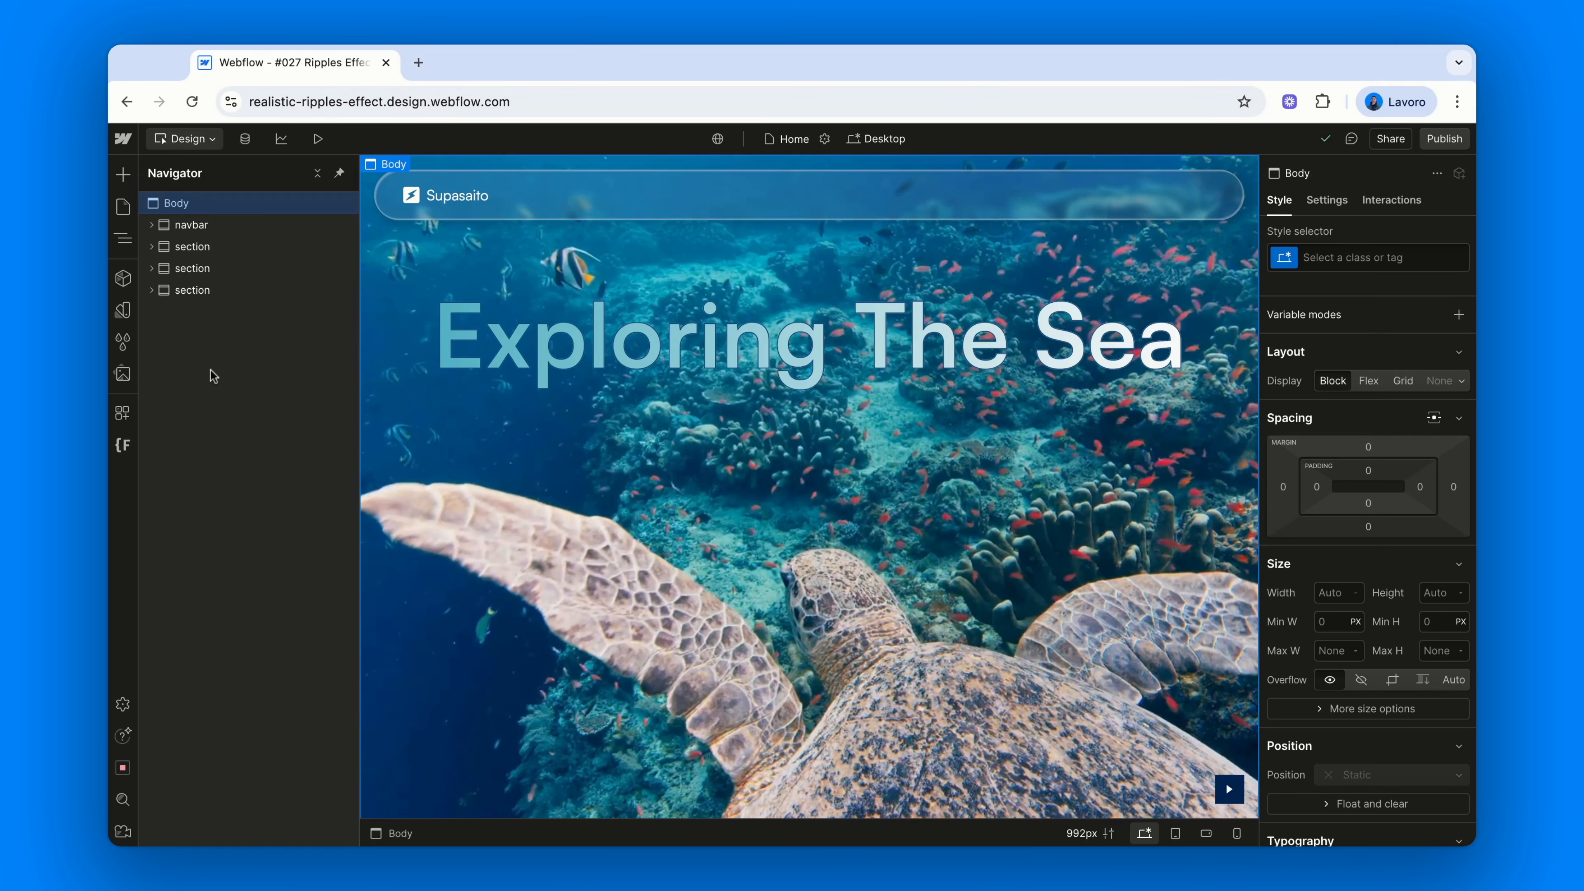
Check the navbar, then select the hero section with section and cc-hero classes at 100 DVH
{"action": "left_click", "coordinate": [206, 226]}
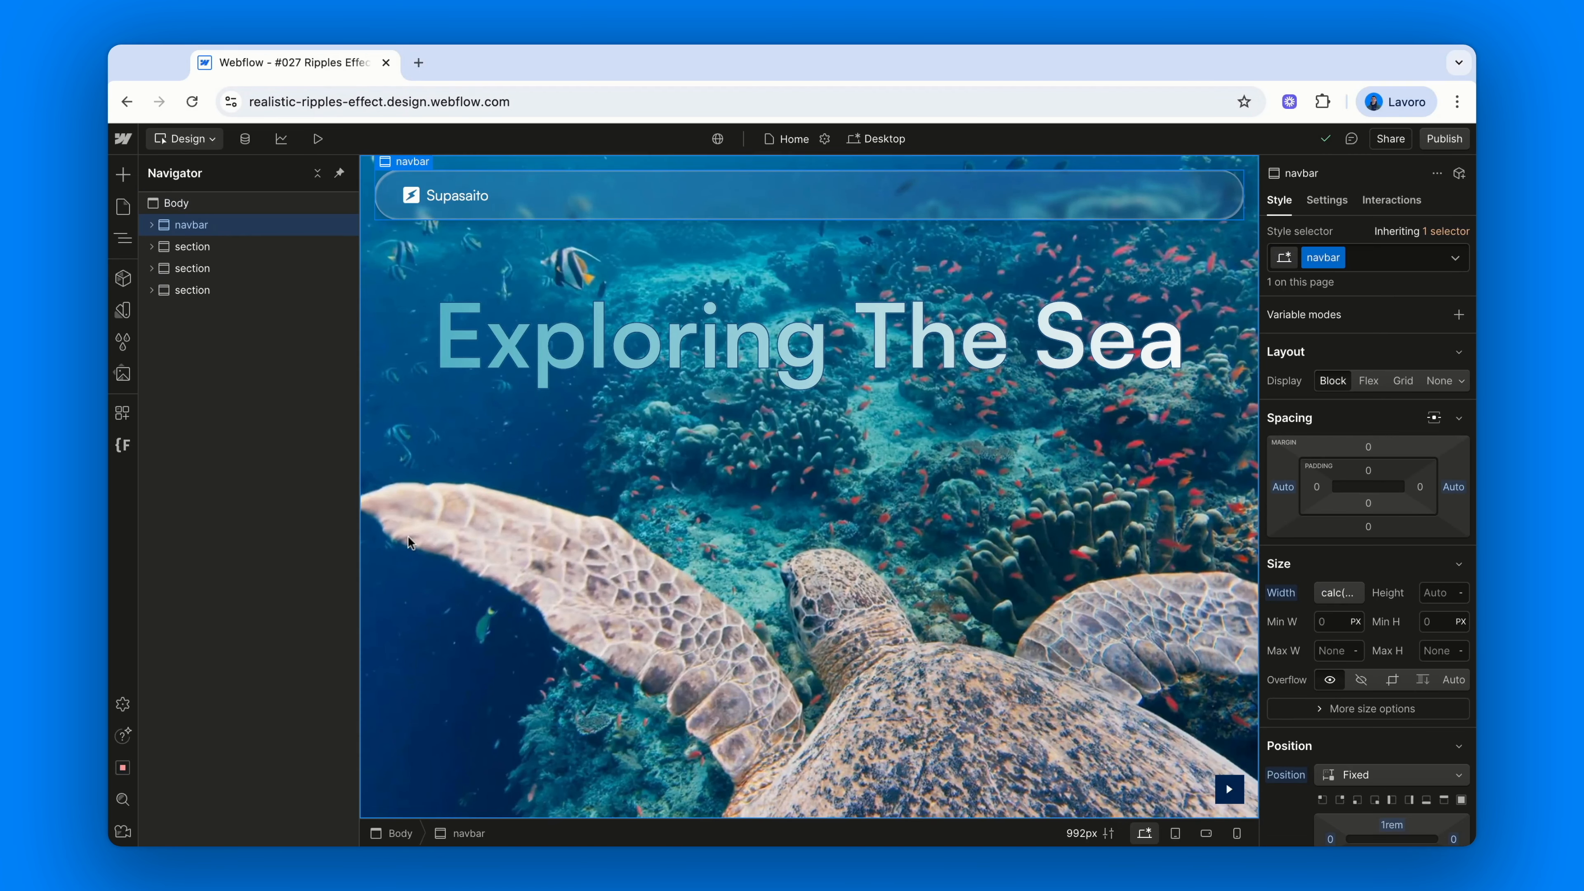
{"action": "scroll", "coordinate": [410, 542], "scroll_direction": "down", "scroll_amount": 5}
{"action": "scroll", "coordinate": [410, 542], "scroll_direction": "down", "scroll_amount": 3}
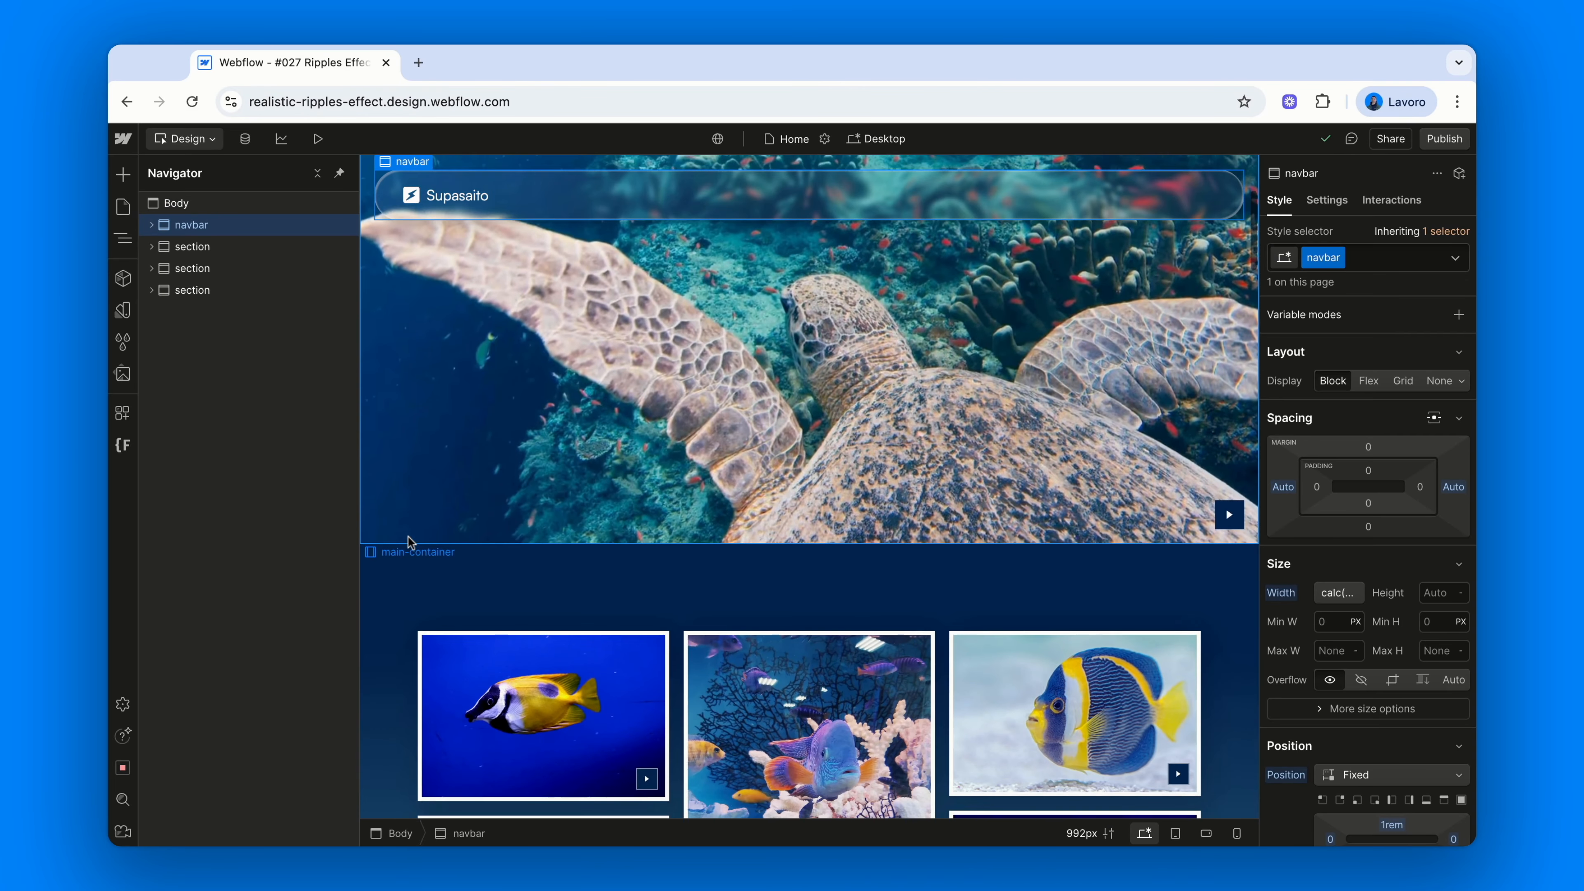
{"action": "scroll", "coordinate": [809, 487], "scroll_direction": "up", "scroll_amount": 5}
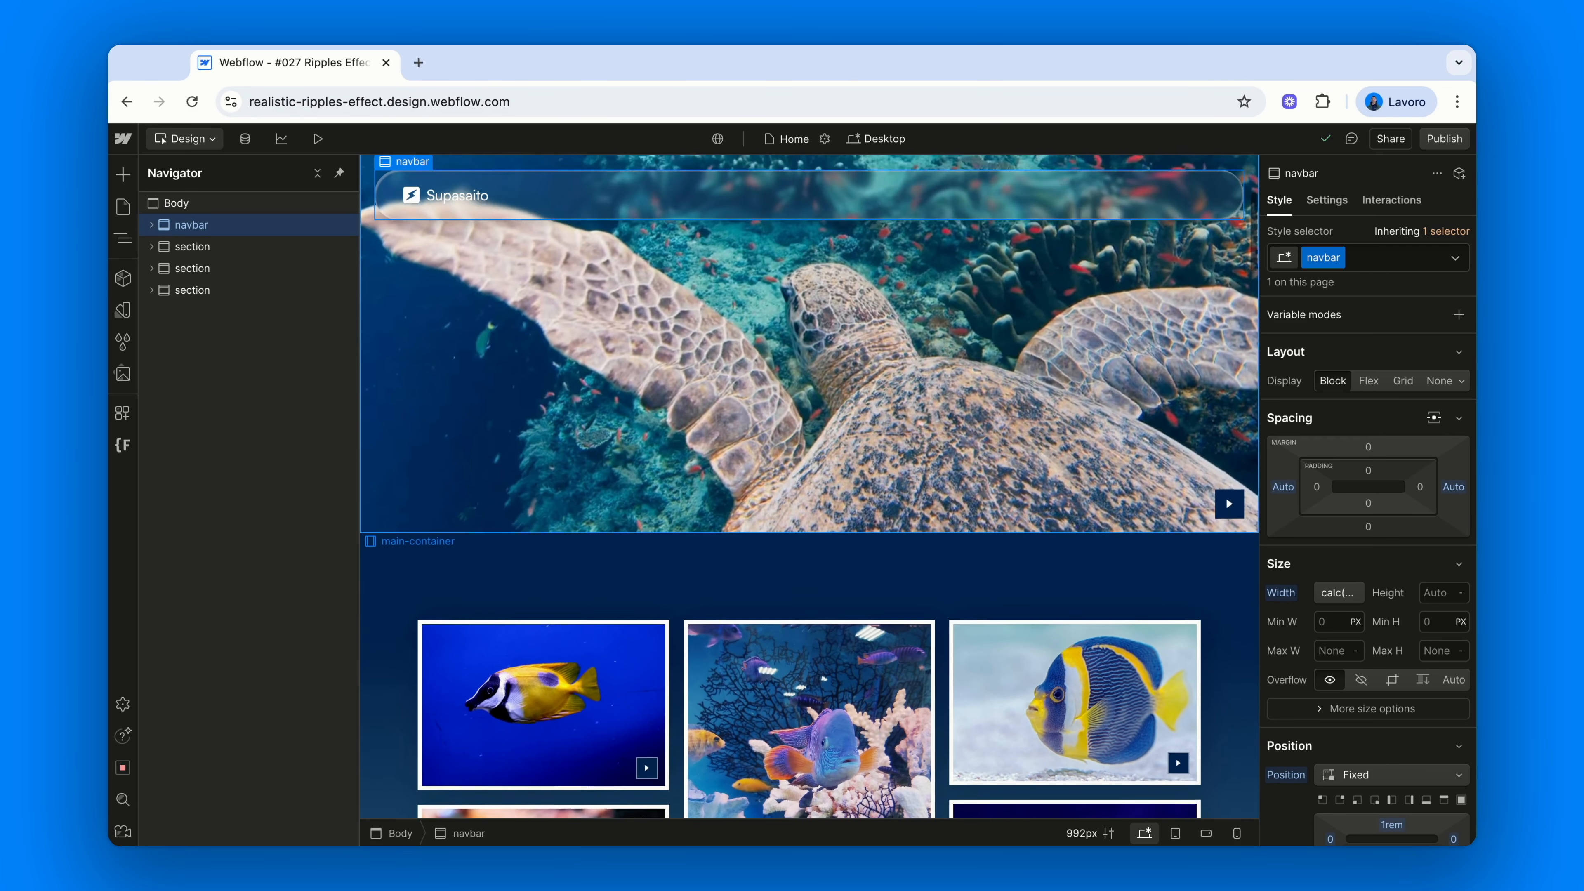
{"action": "scroll", "coordinate": [391, 527], "scroll_direction": "up", "scroll_amount": 3}
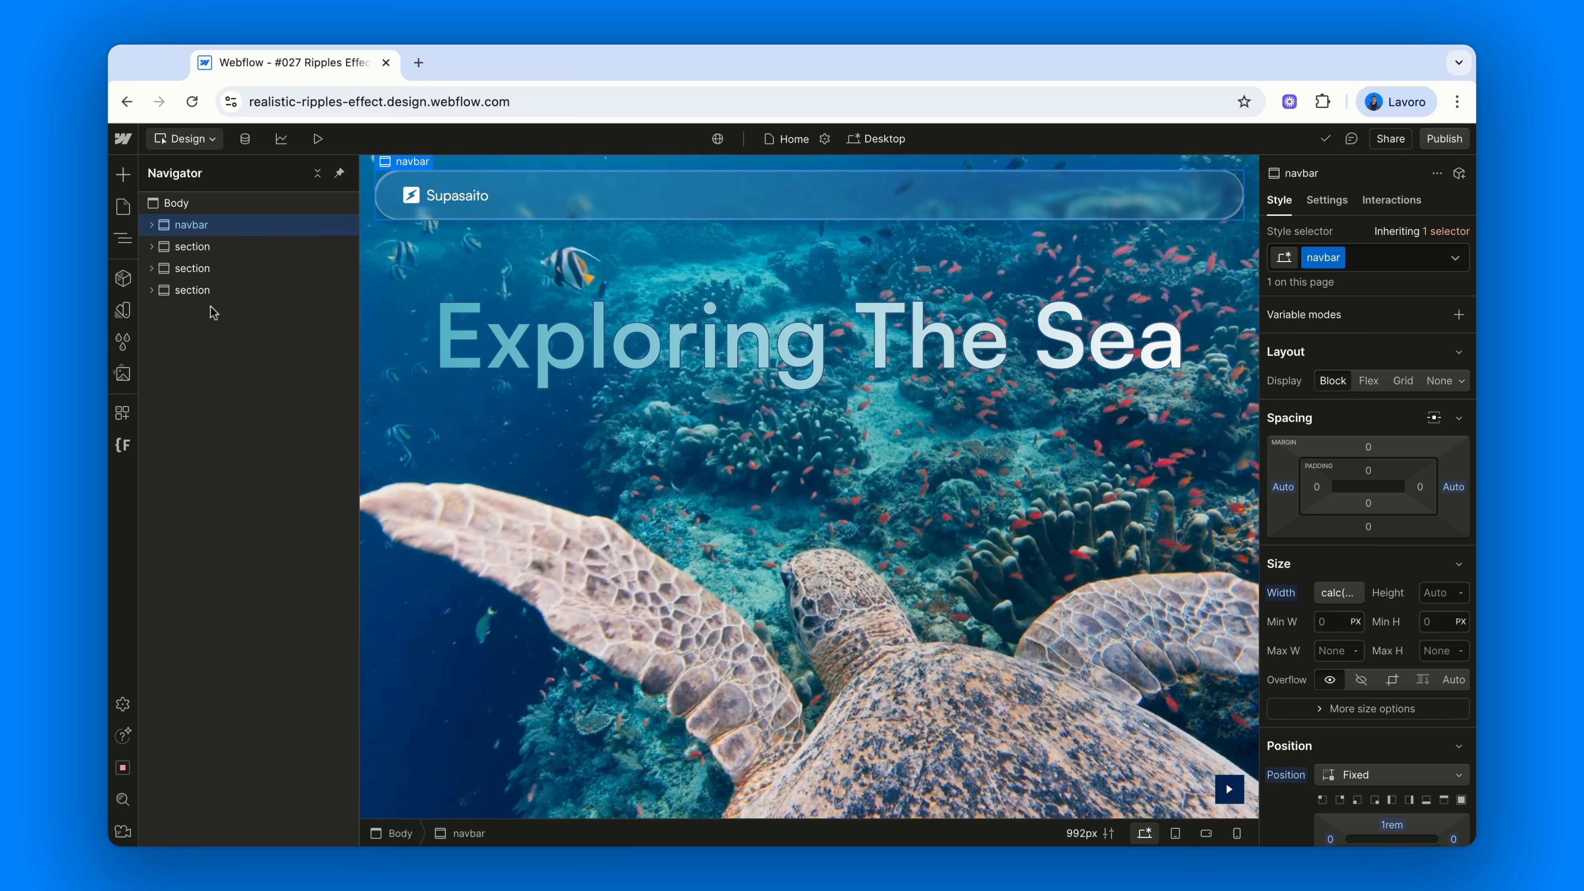
{"action": "left_click", "coordinate": [216, 259]}
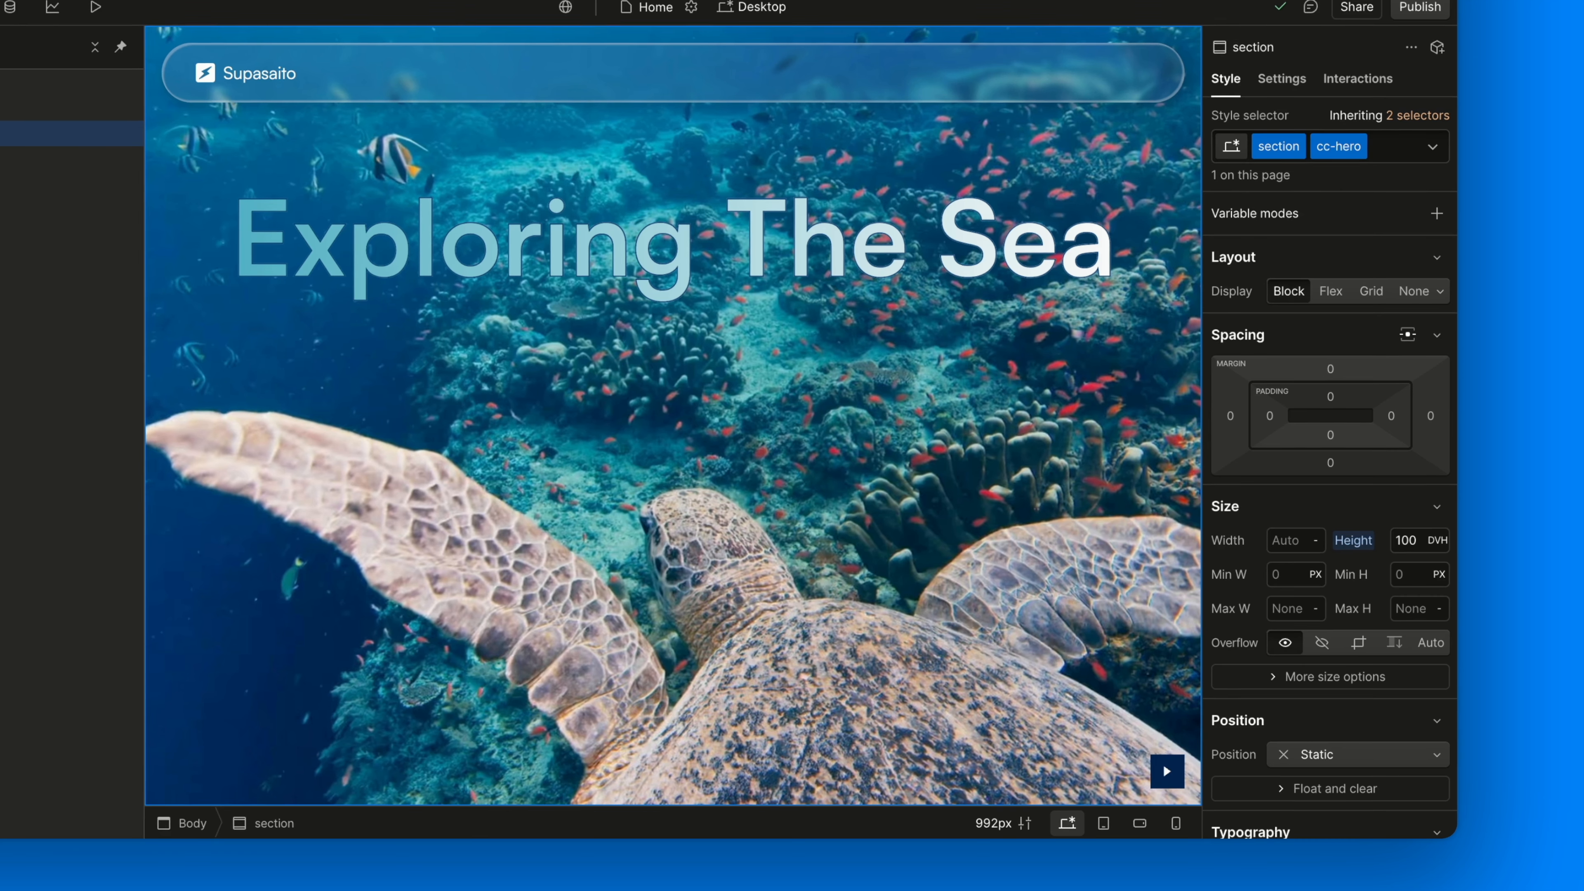
{"action": "scroll", "coordinate": [1345, 462], "scroll_direction": "down", "scroll_amount": 3}
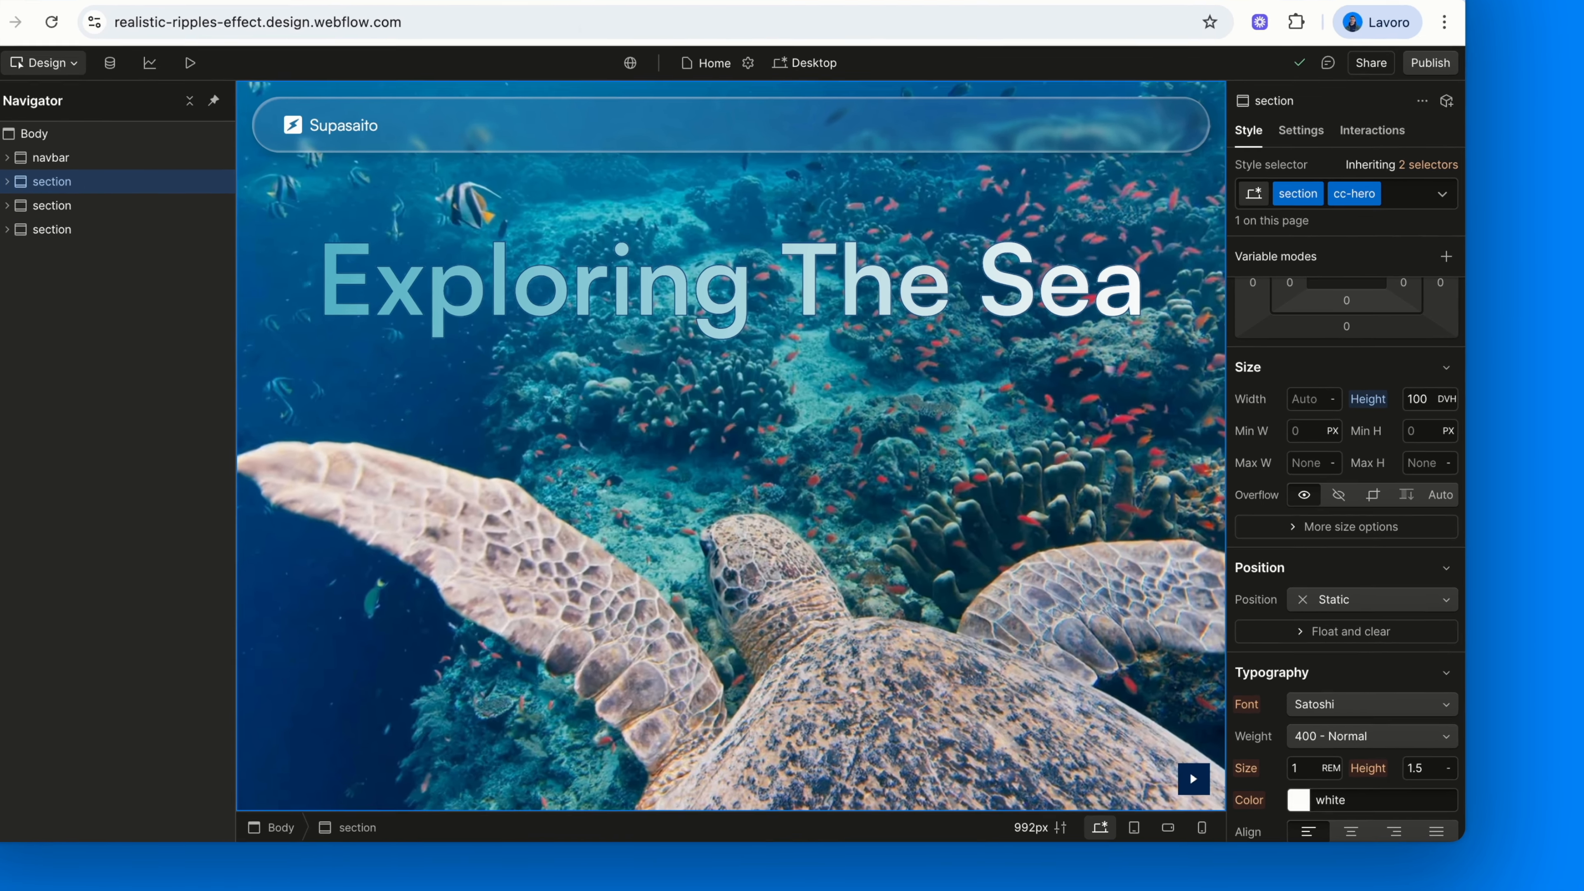
{"action": "scroll", "coordinate": [1383, 602], "scroll_direction": "down", "scroll_amount": 10}
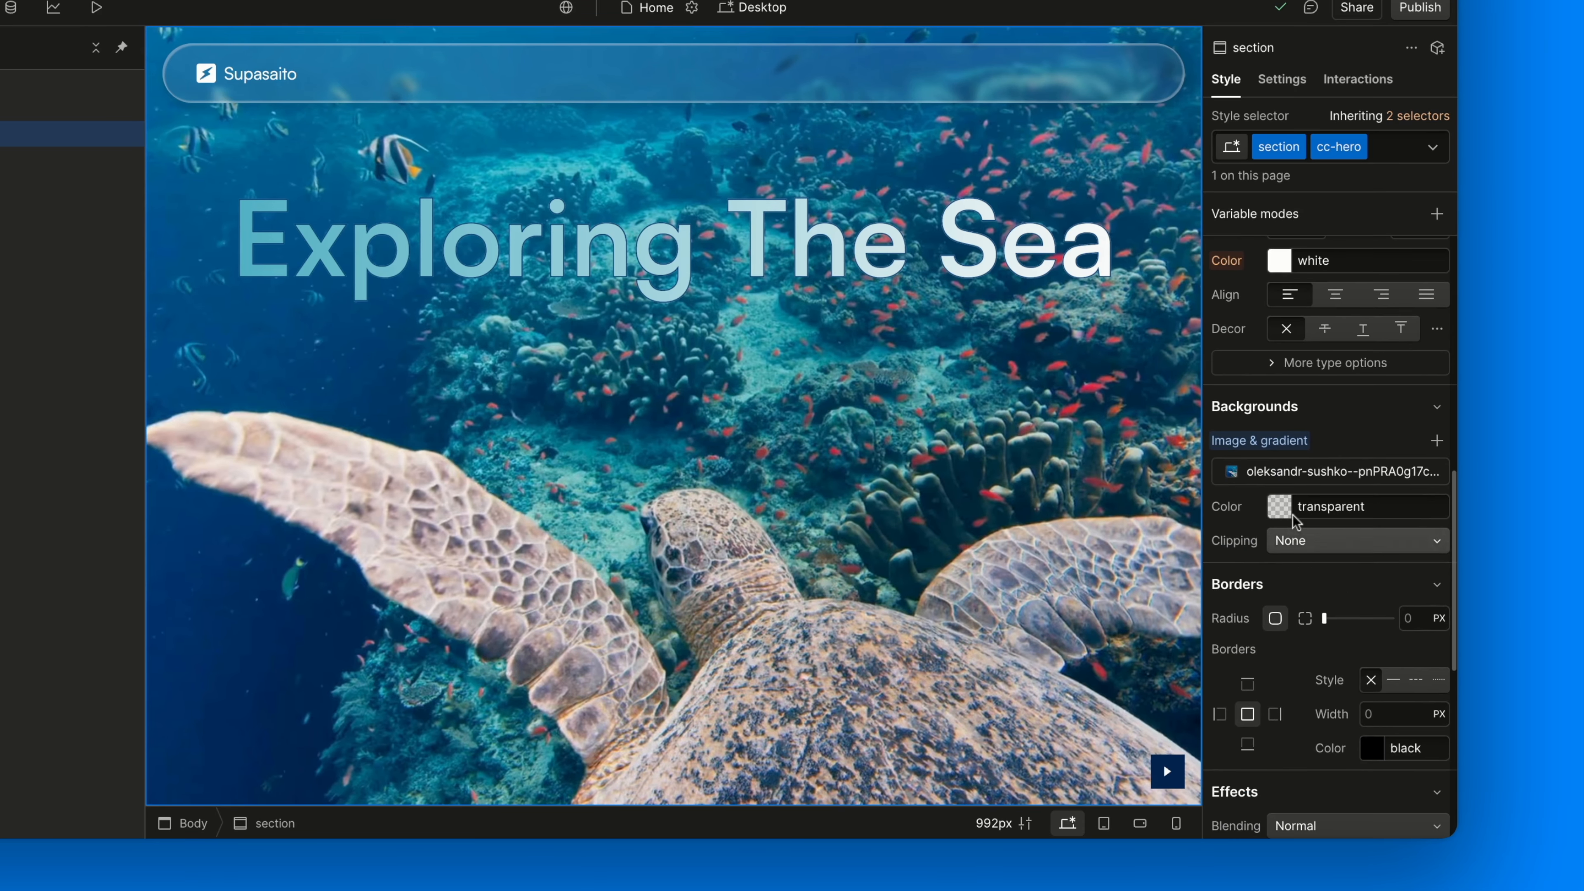
{"action": "left_click", "coordinate": [1317, 465]}
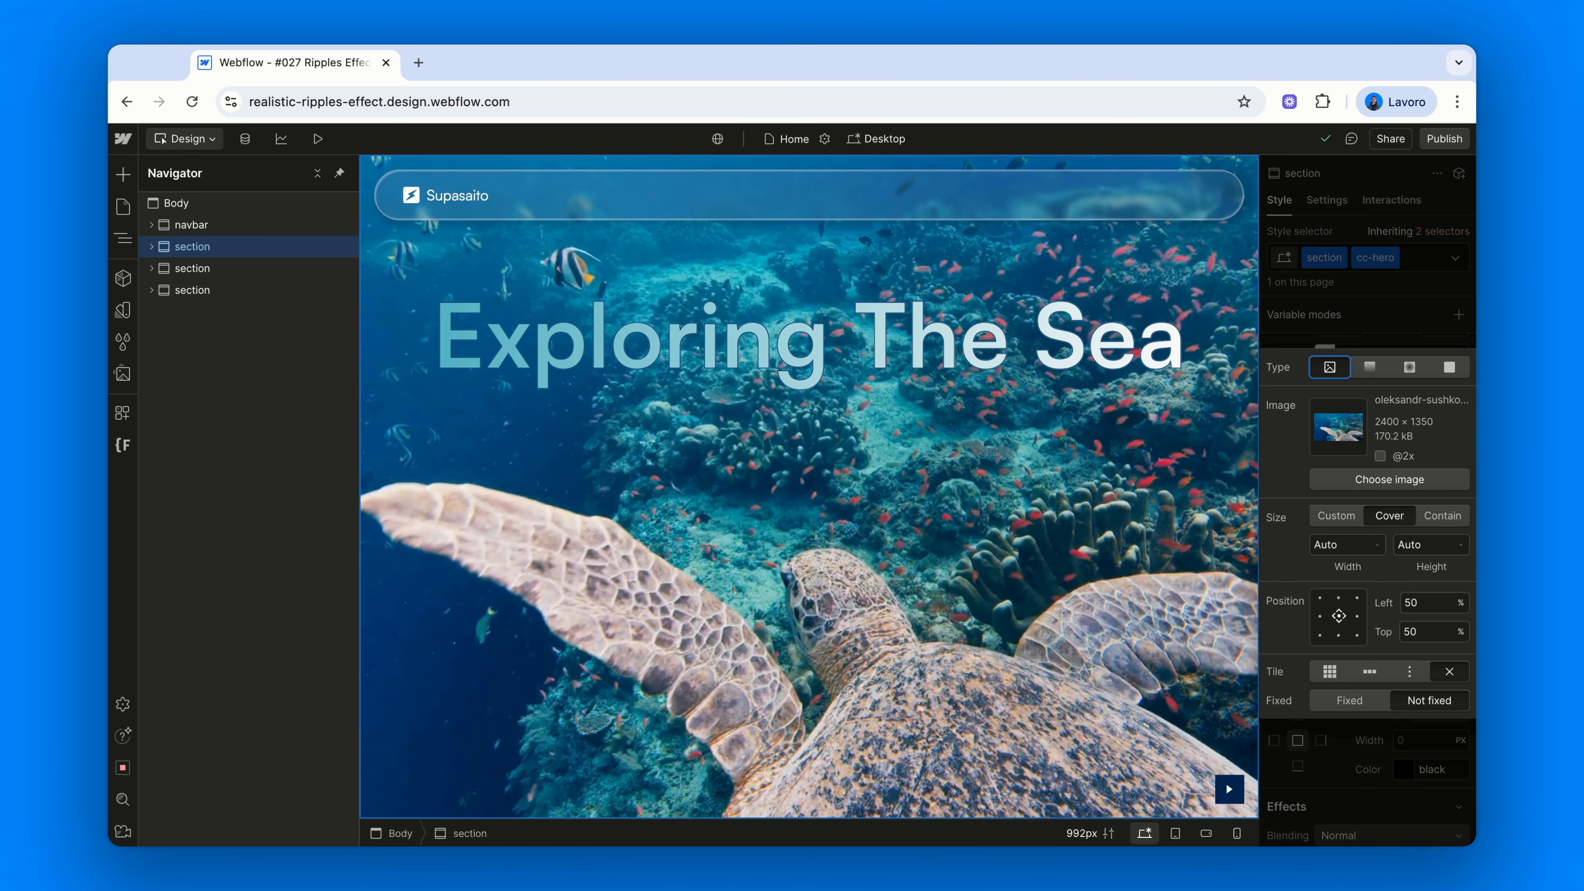
{"action": "left_click", "coordinate": [1392, 315]}
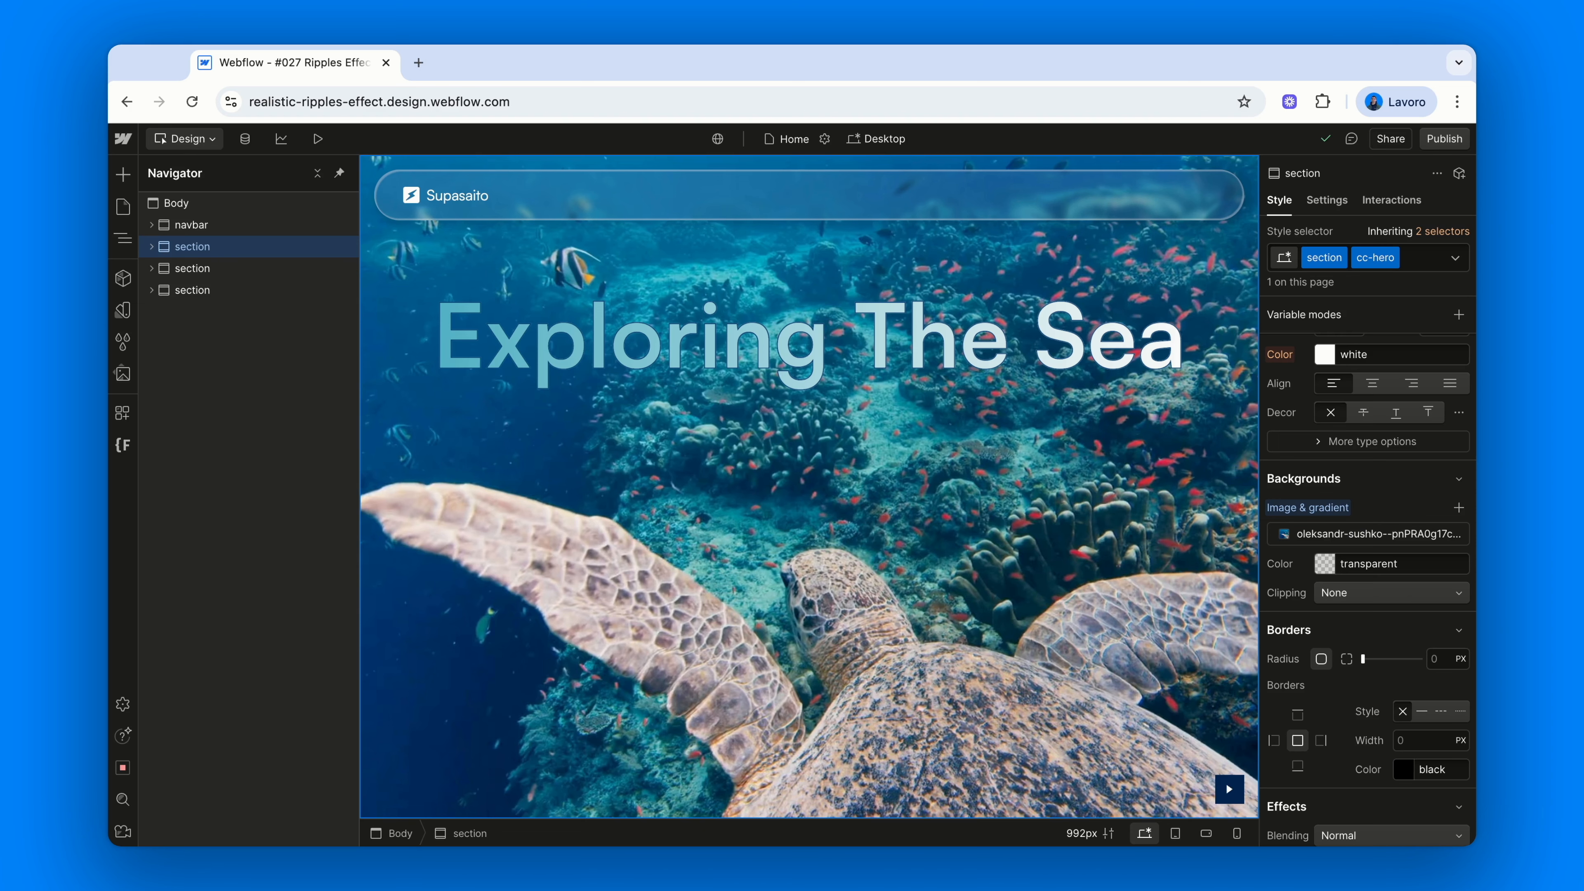
Inspect the hero section's fc-ripples custom attribute, valued 'component'
{"action": "left_click", "coordinate": [1343, 202]}
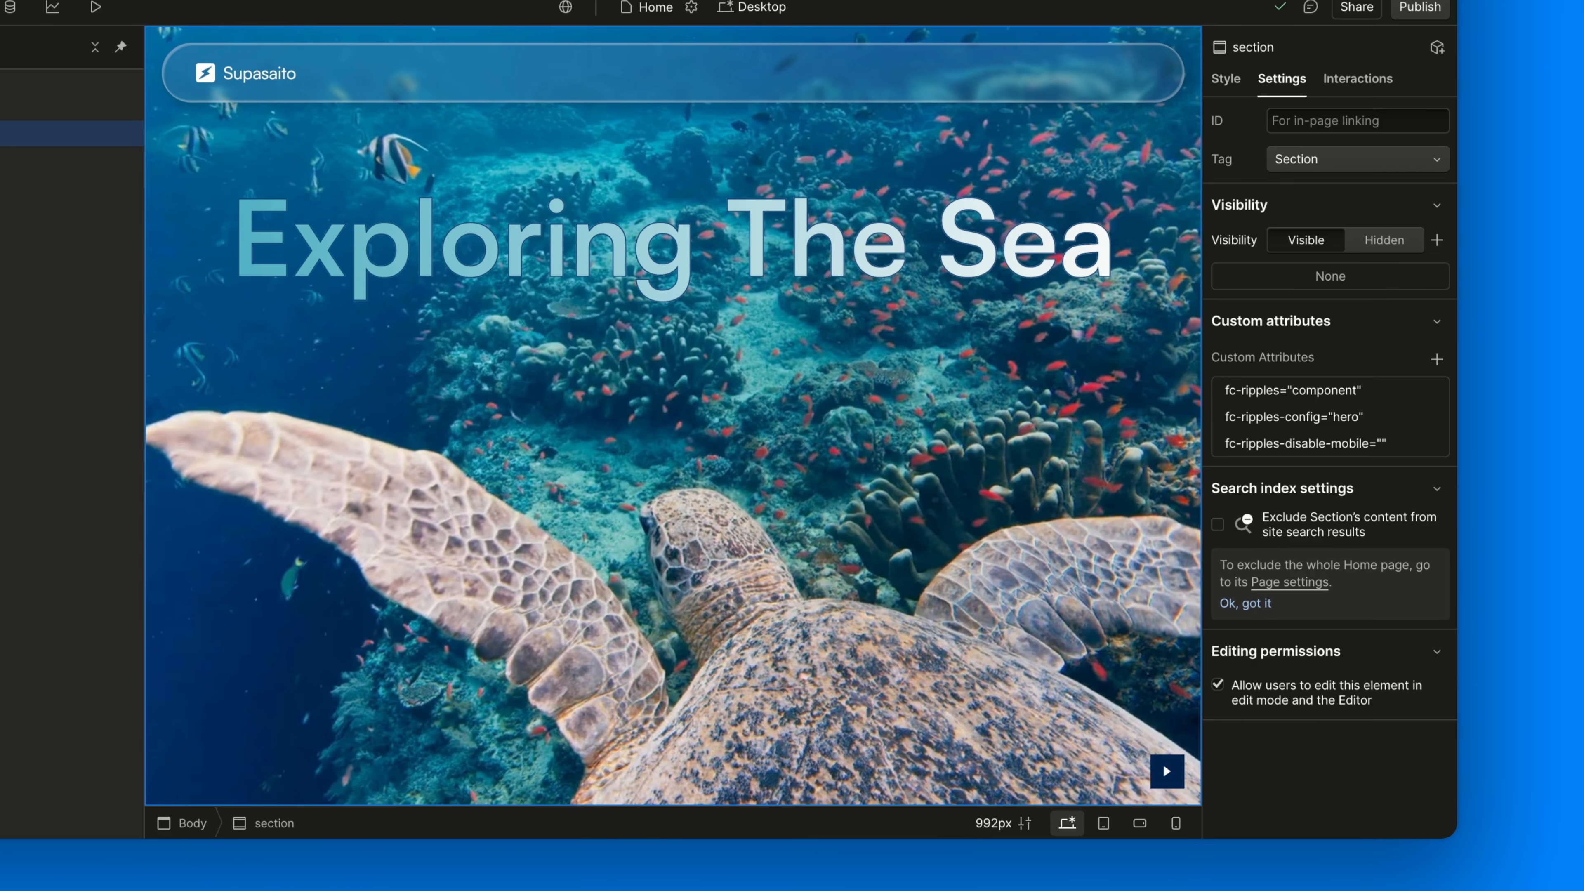
{"action": "left_click", "coordinate": [1345, 390]}
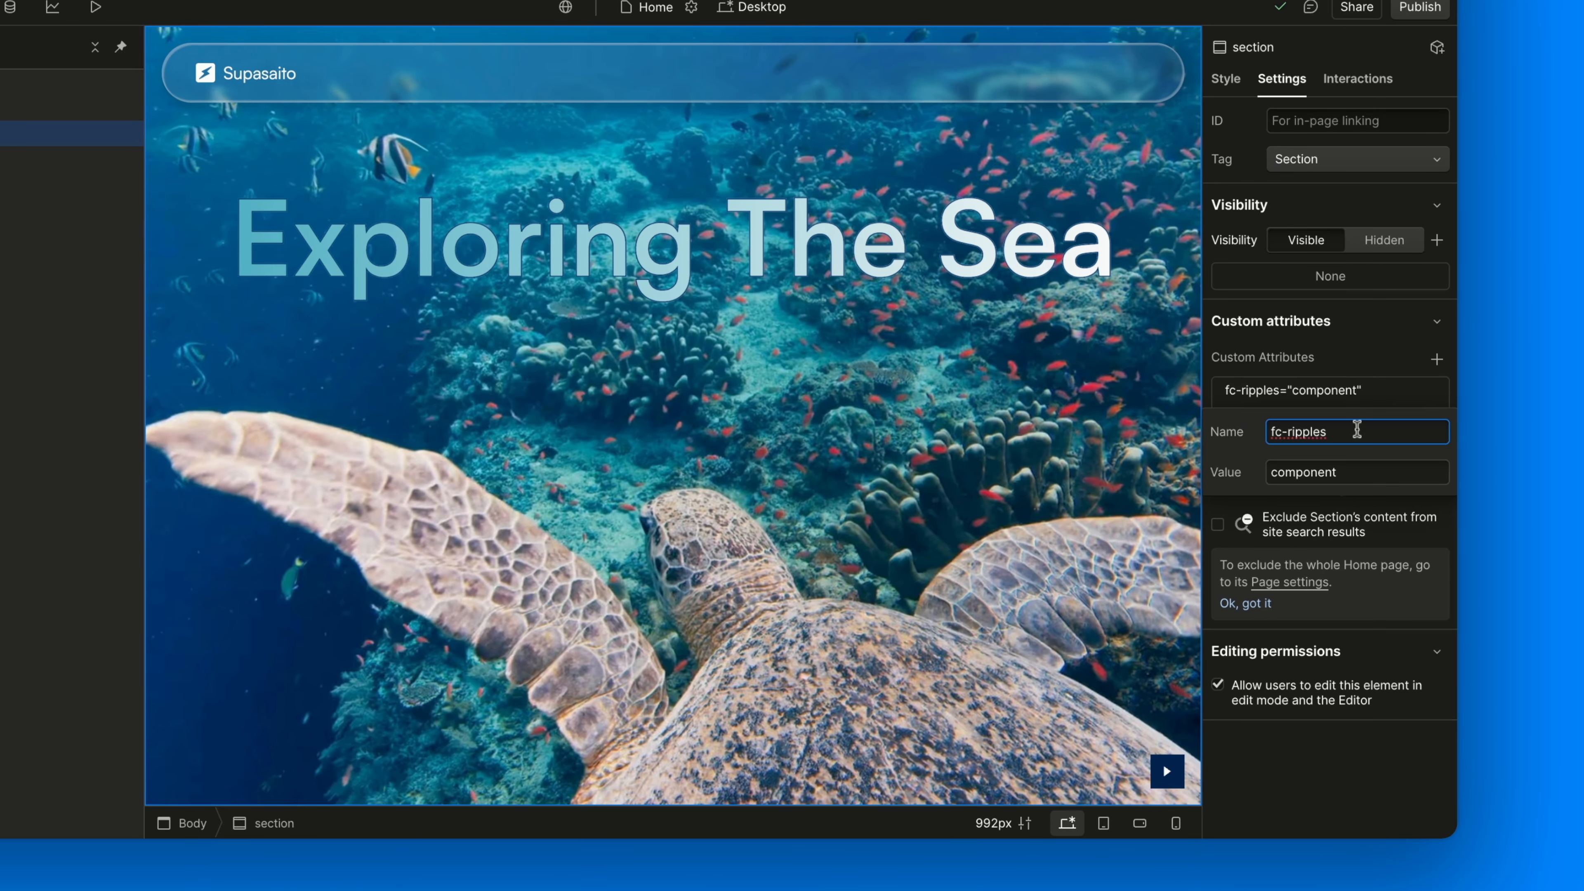
{"action": "left_click", "coordinate": [1374, 472]}
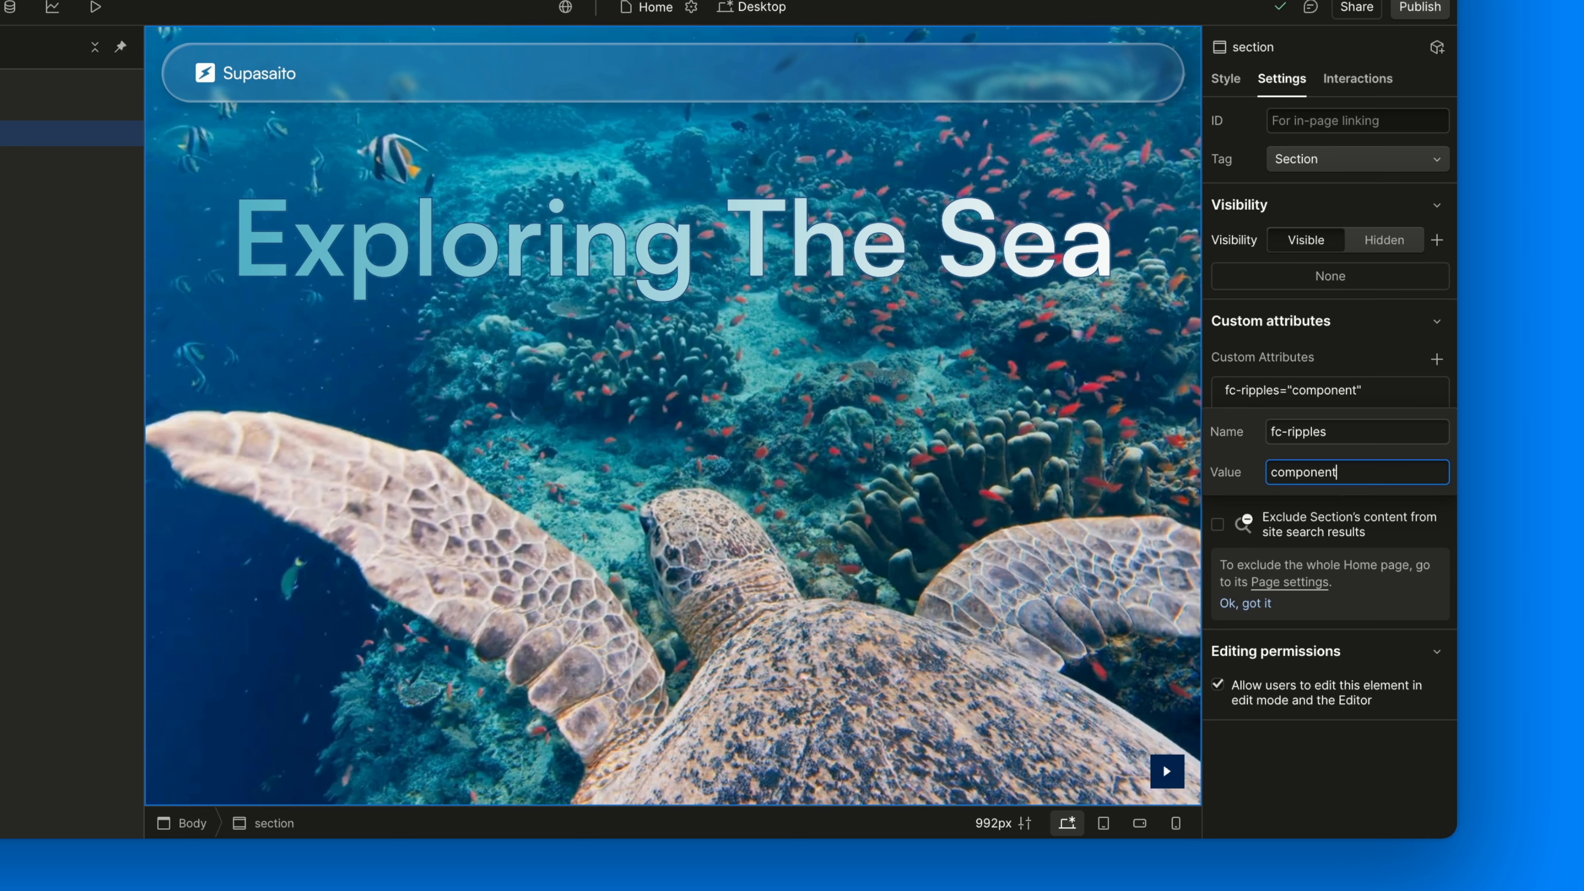
{"action": "left_click", "coordinate": [1358, 355]}
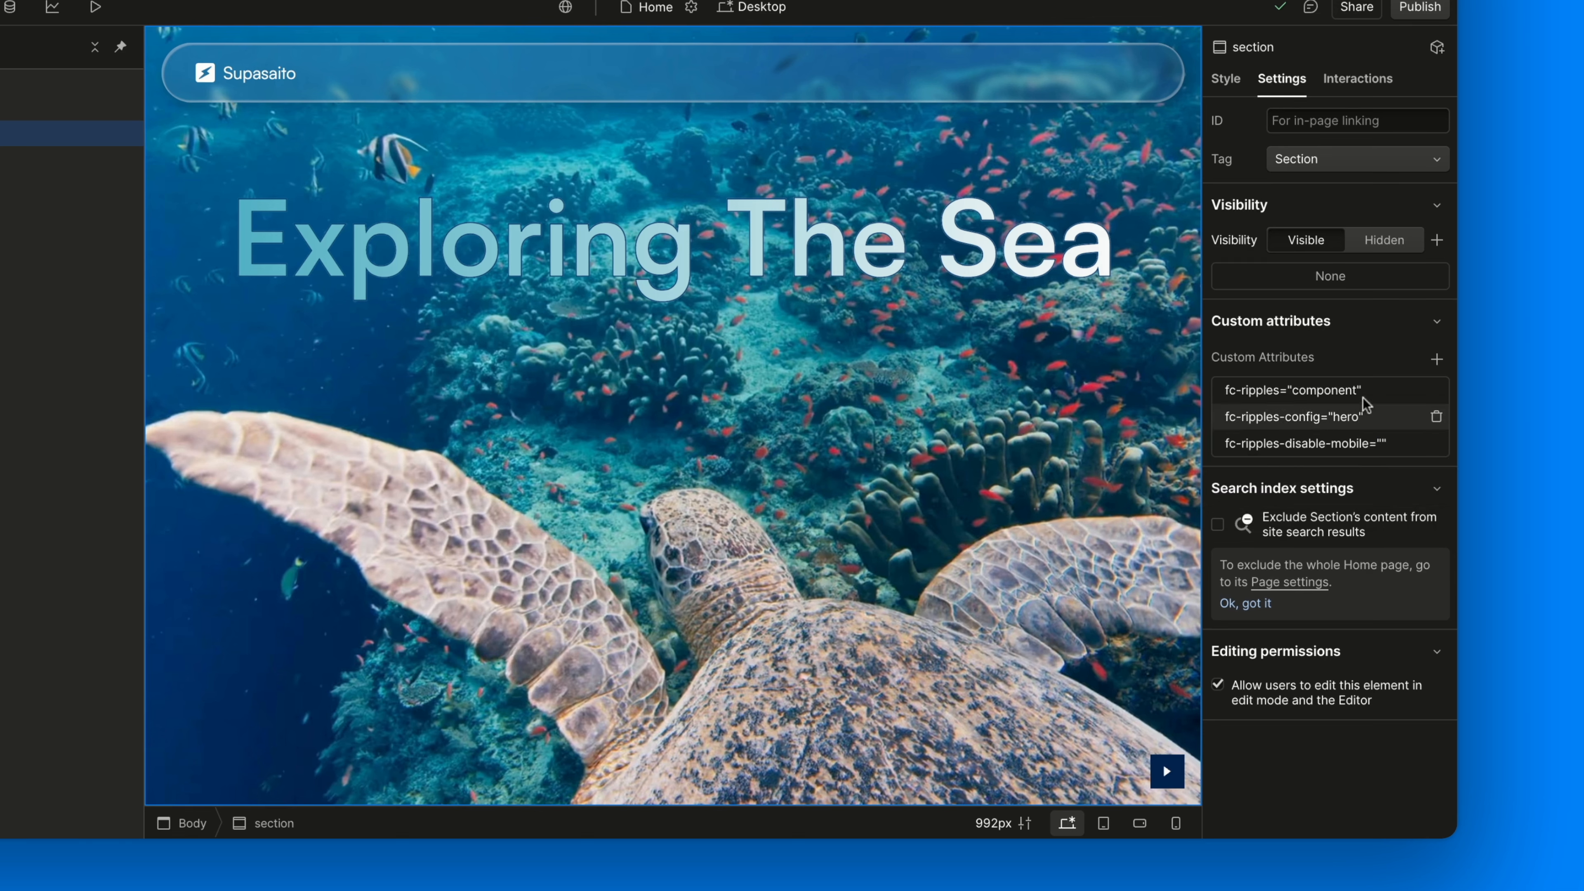
Inspect the fc-ripples-config custom attribute, valued 'hero'
{"action": "left_click", "coordinate": [1370, 416]}
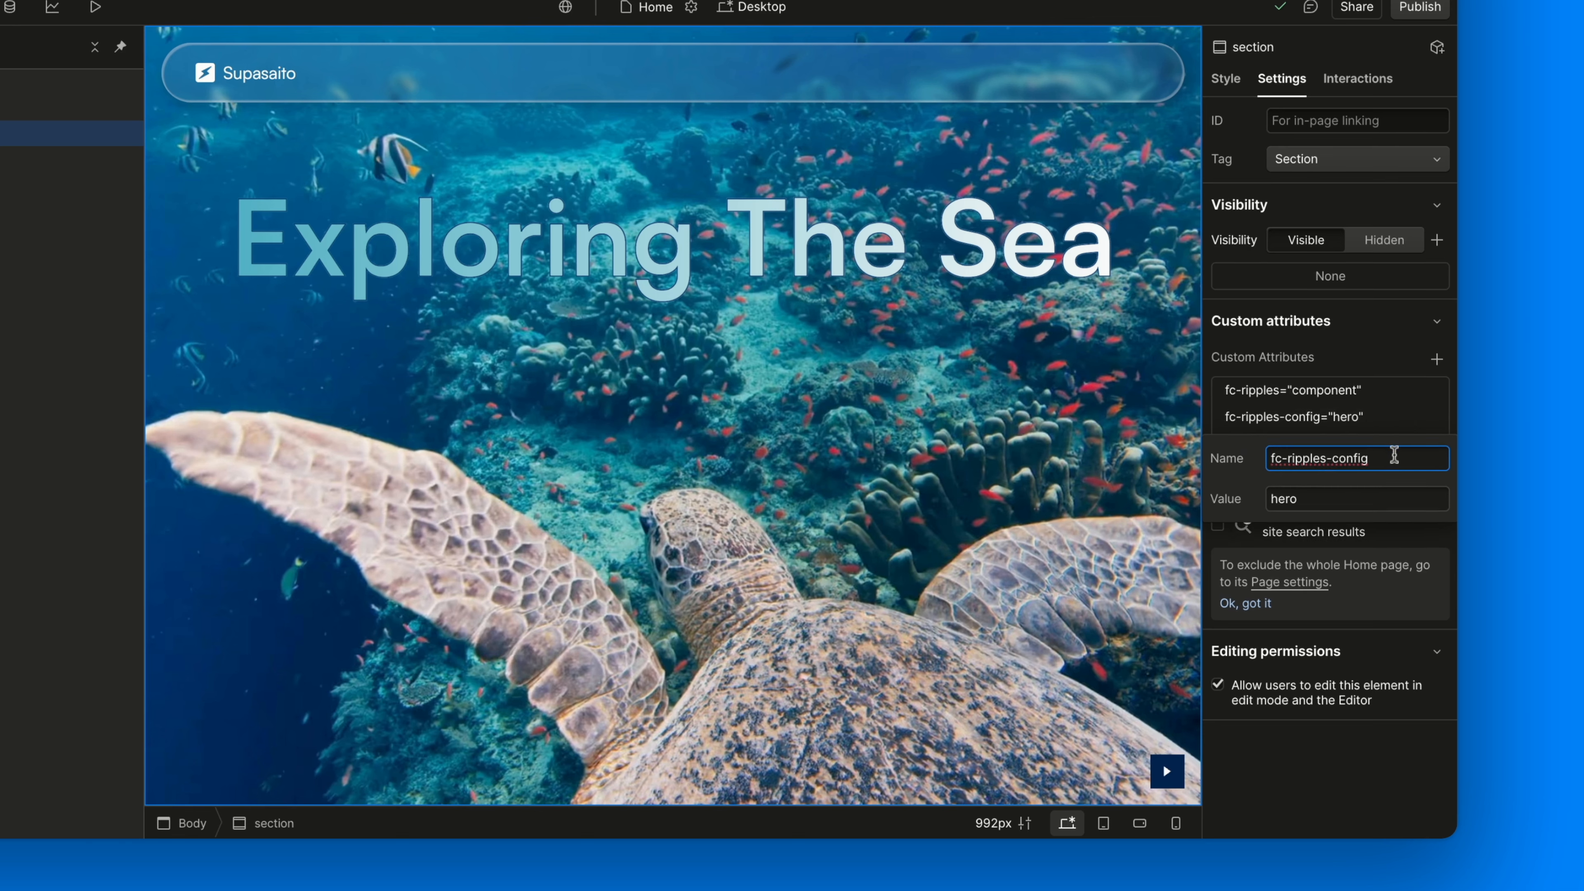
{"action": "left_click", "coordinate": [1392, 499]}
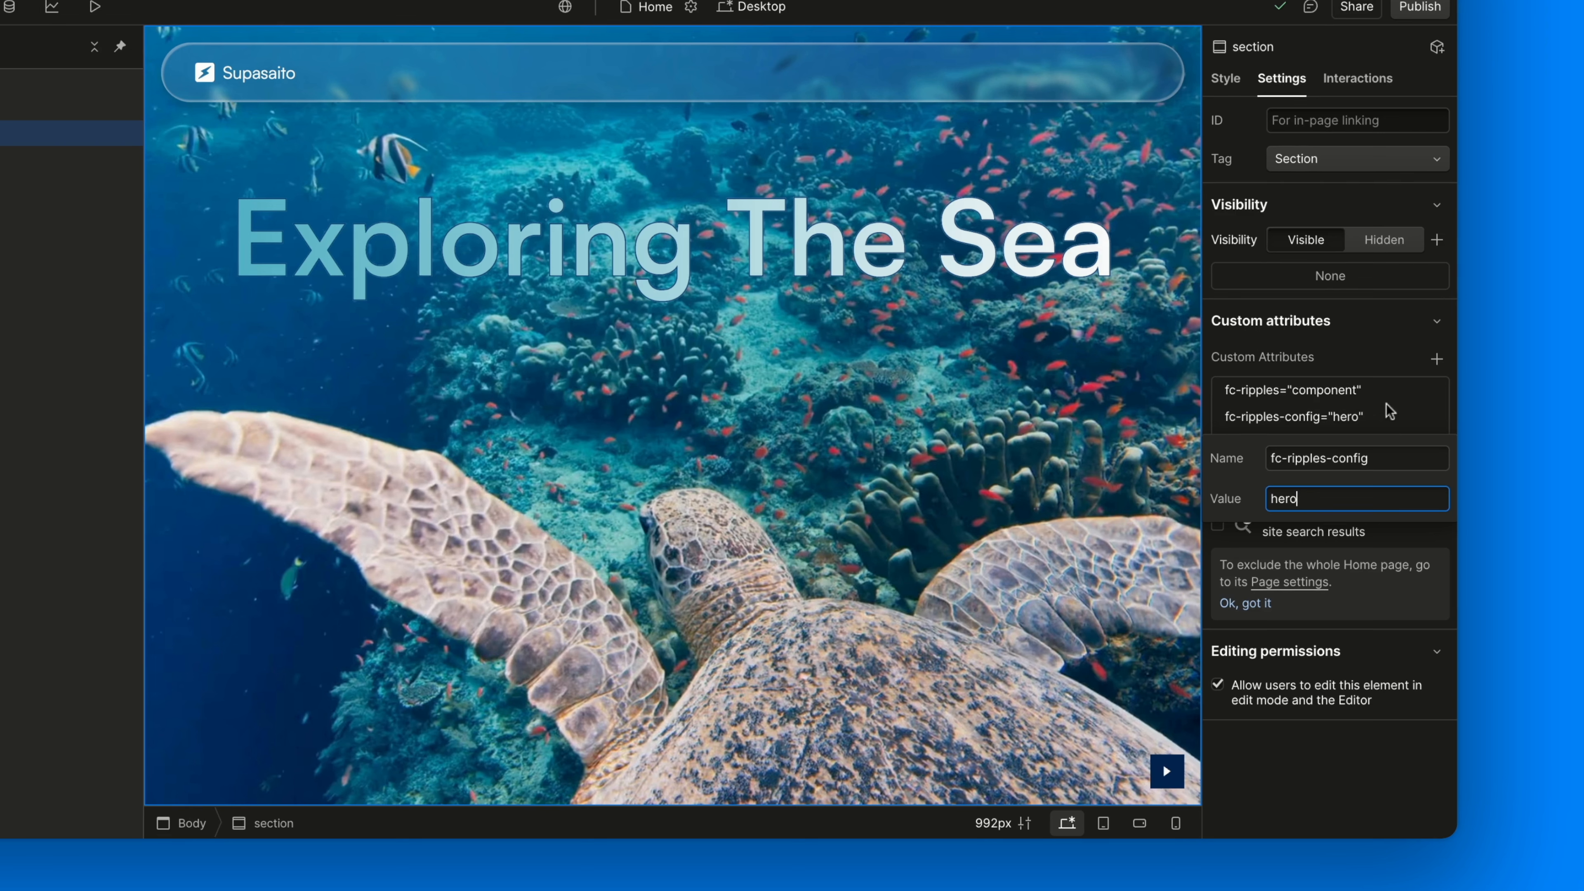
{"action": "key", "text": "Return"}
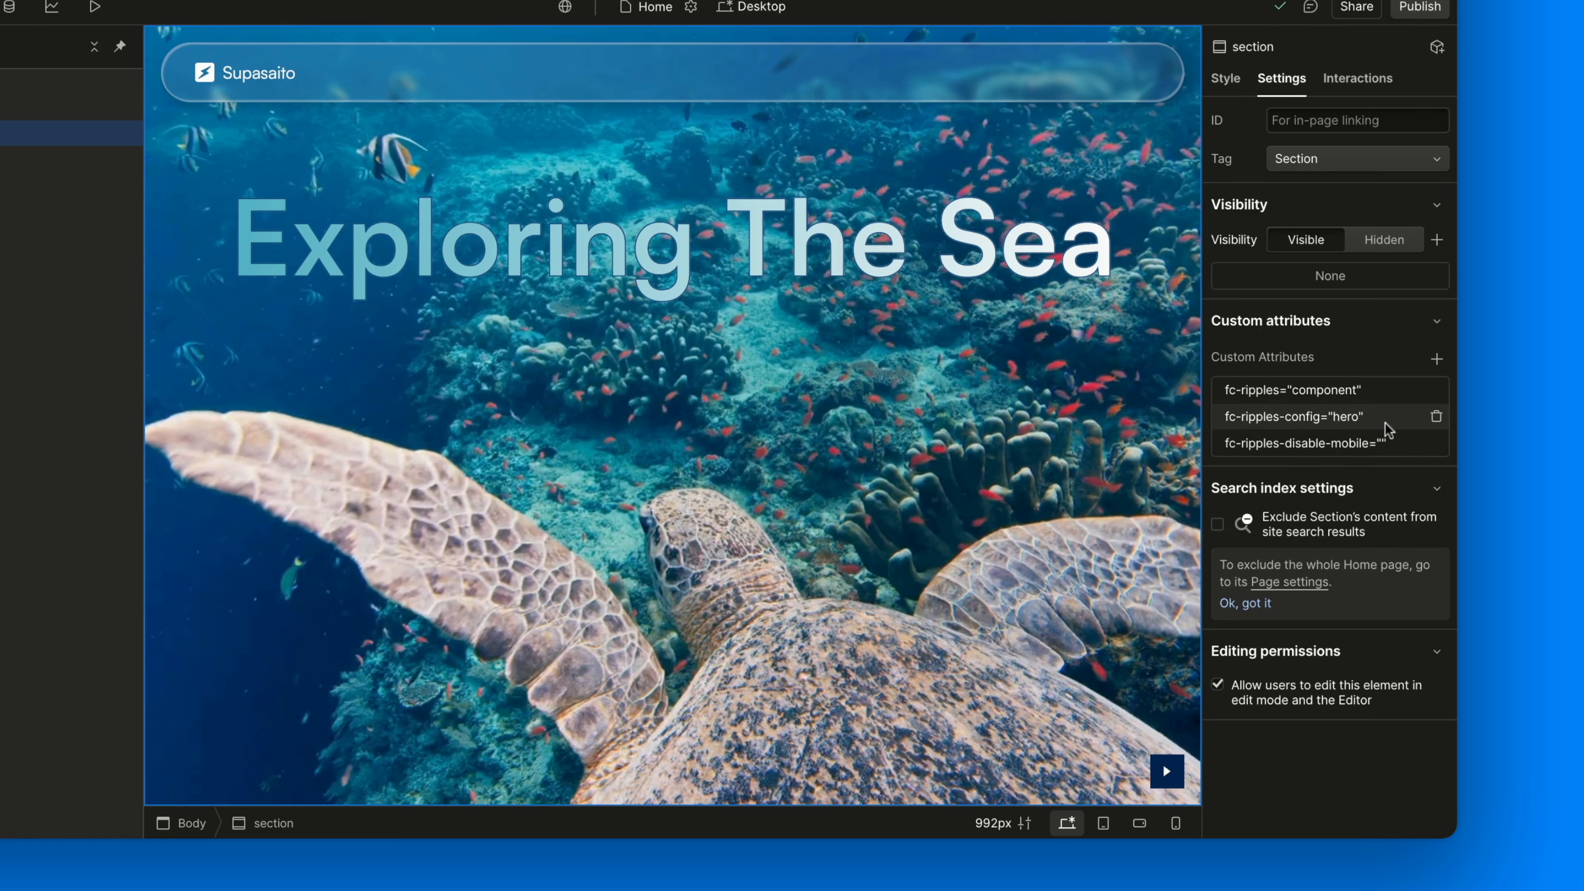
Confirm the hero's fc-ripples-disable-mobile attribute and expand the section's children
{"action": "left_click", "coordinate": [1390, 443]}
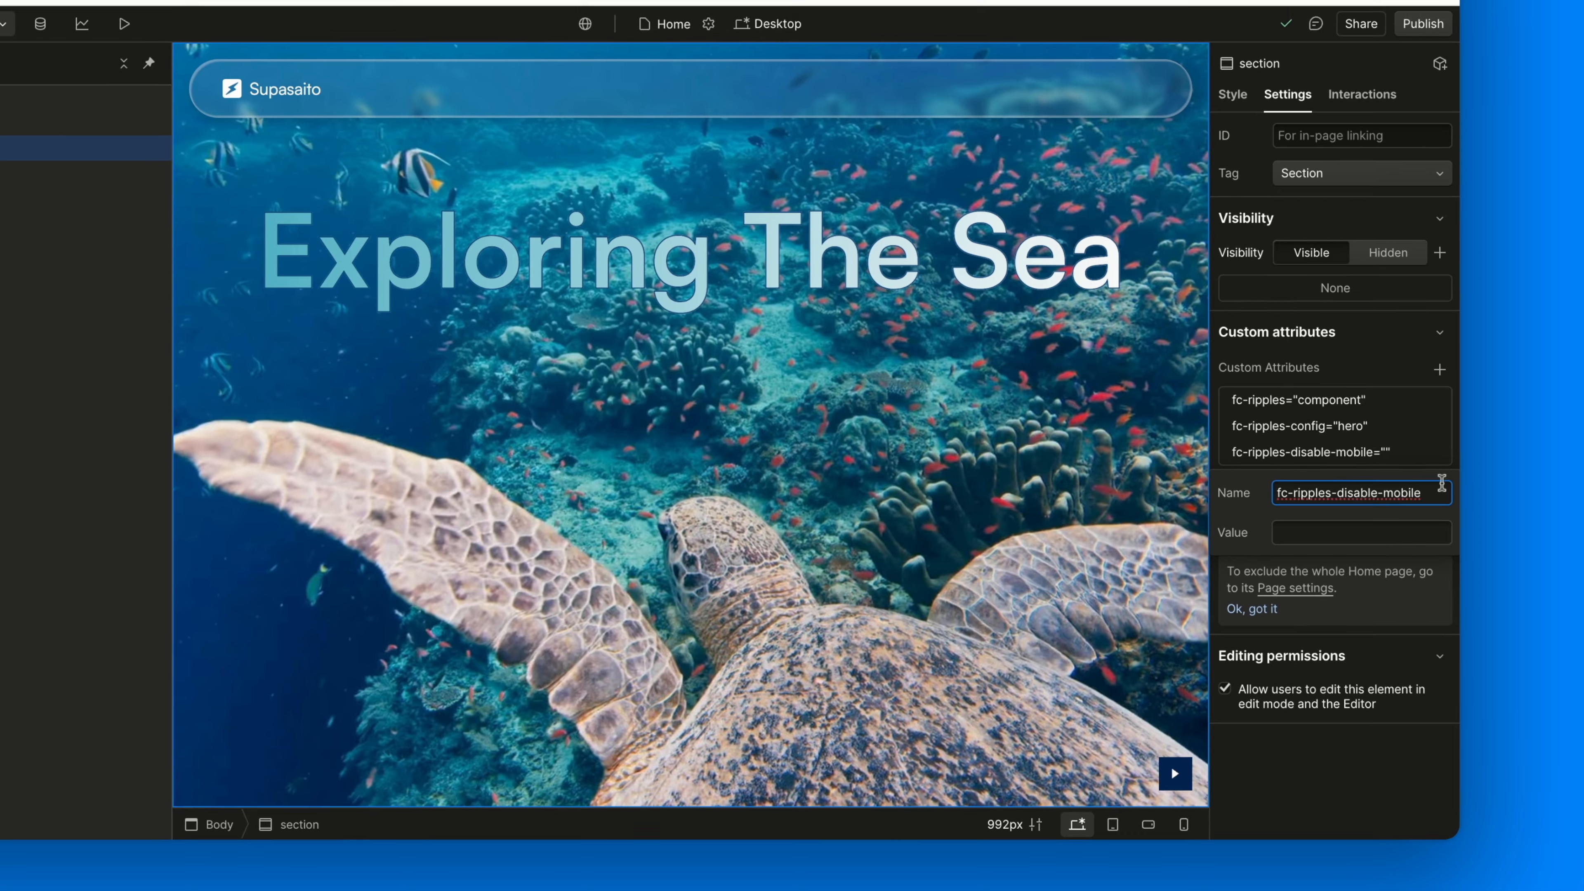
{"action": "left_click", "coordinate": [1364, 354]}
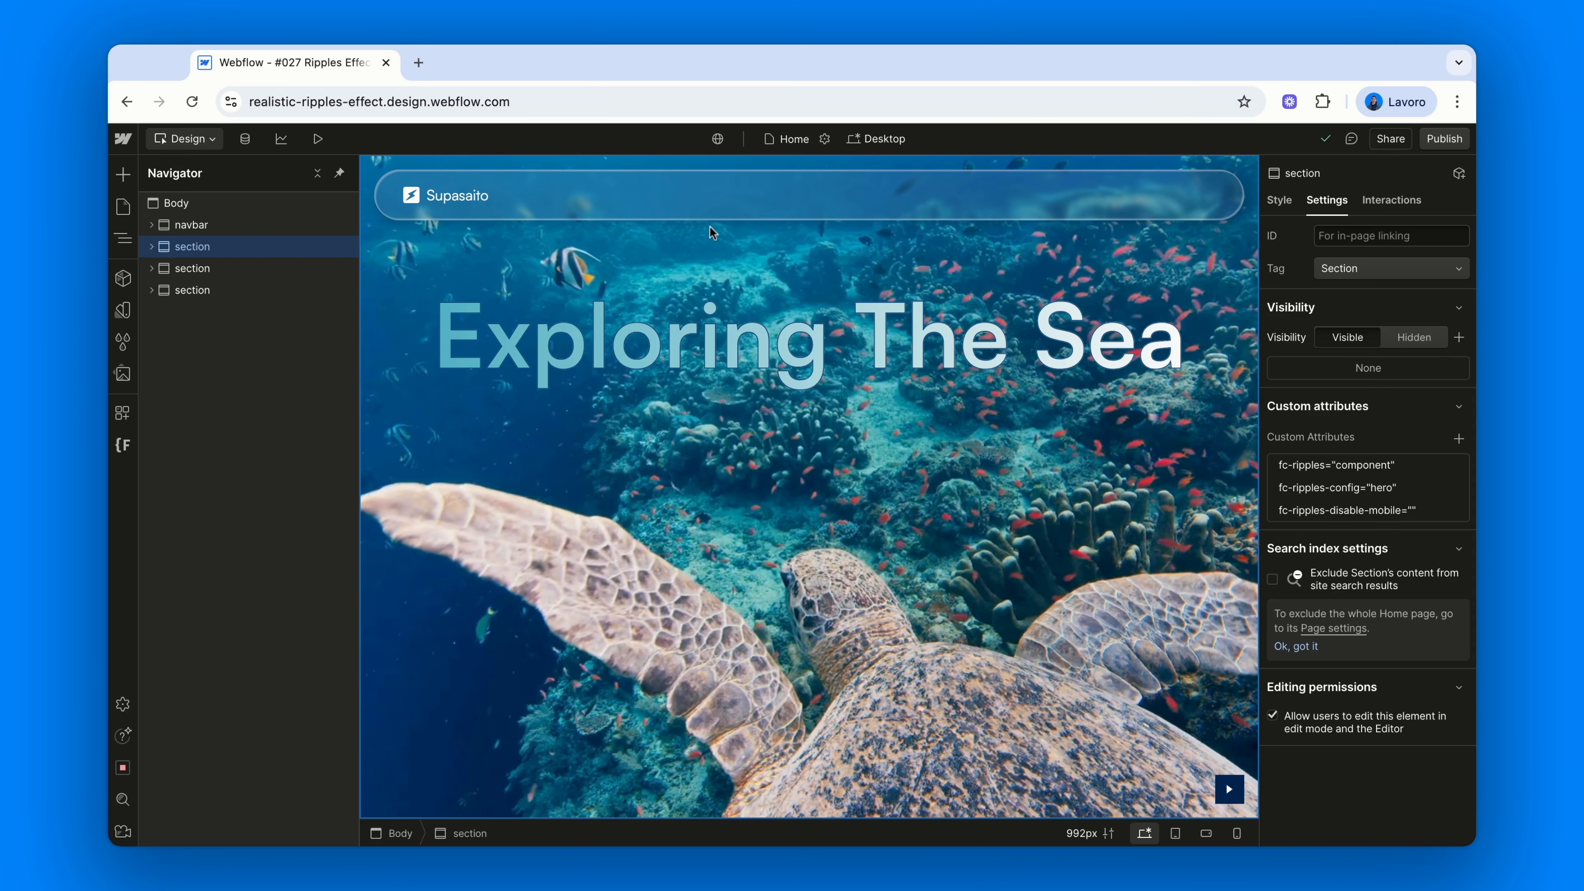
{"action": "left_click", "coordinate": [152, 247]}
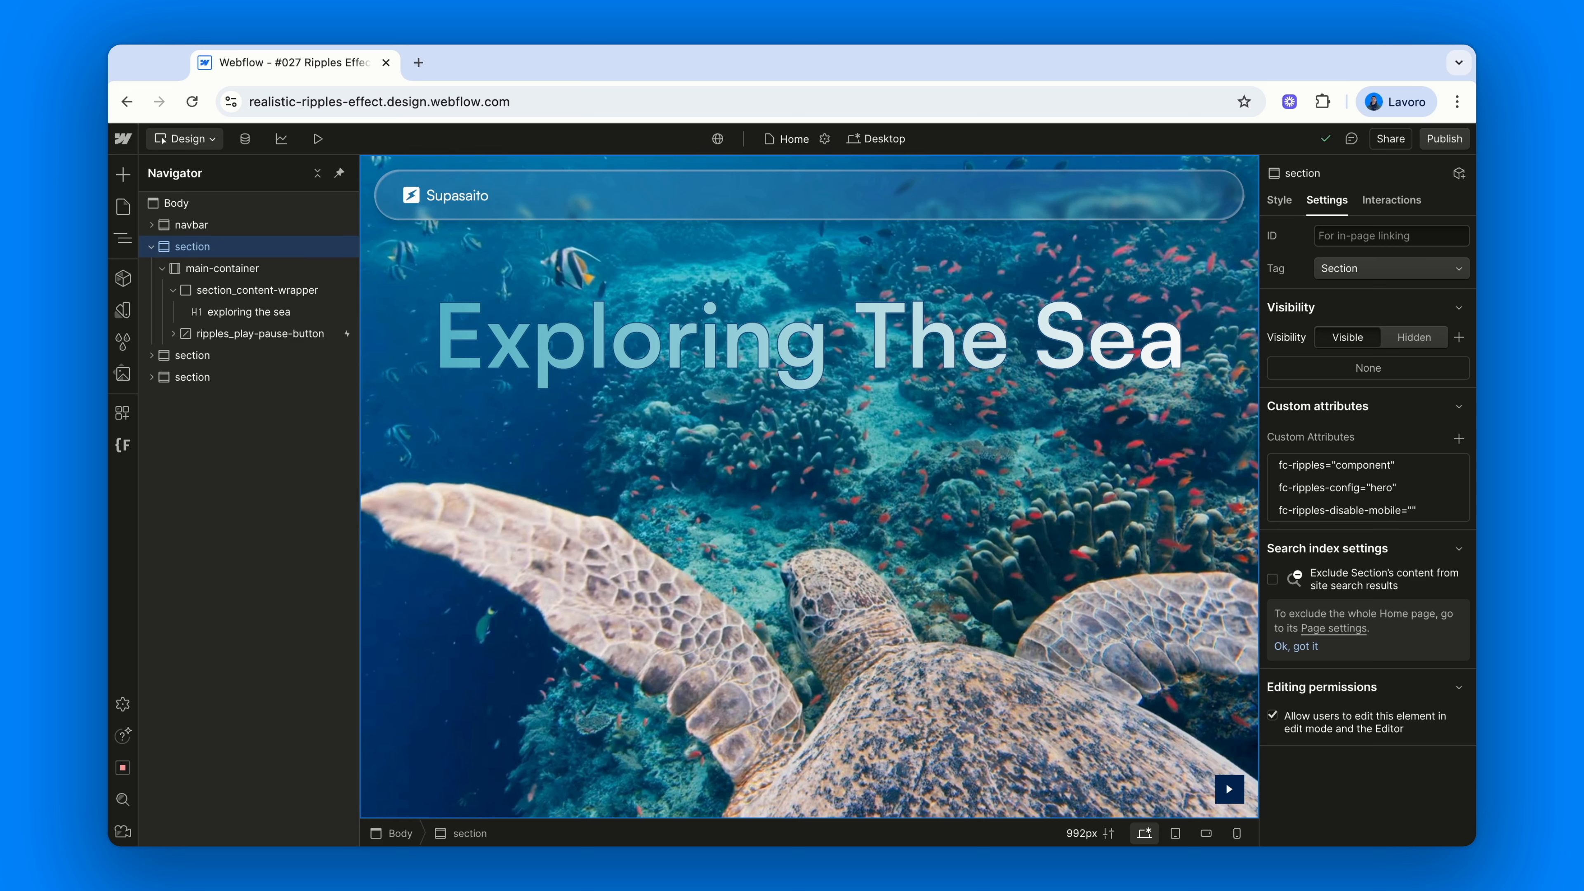
Inspect styles of main-container, content wrapper, H1 and the 2 REM play-pause button
{"action": "left_click", "coordinate": [222, 268]}
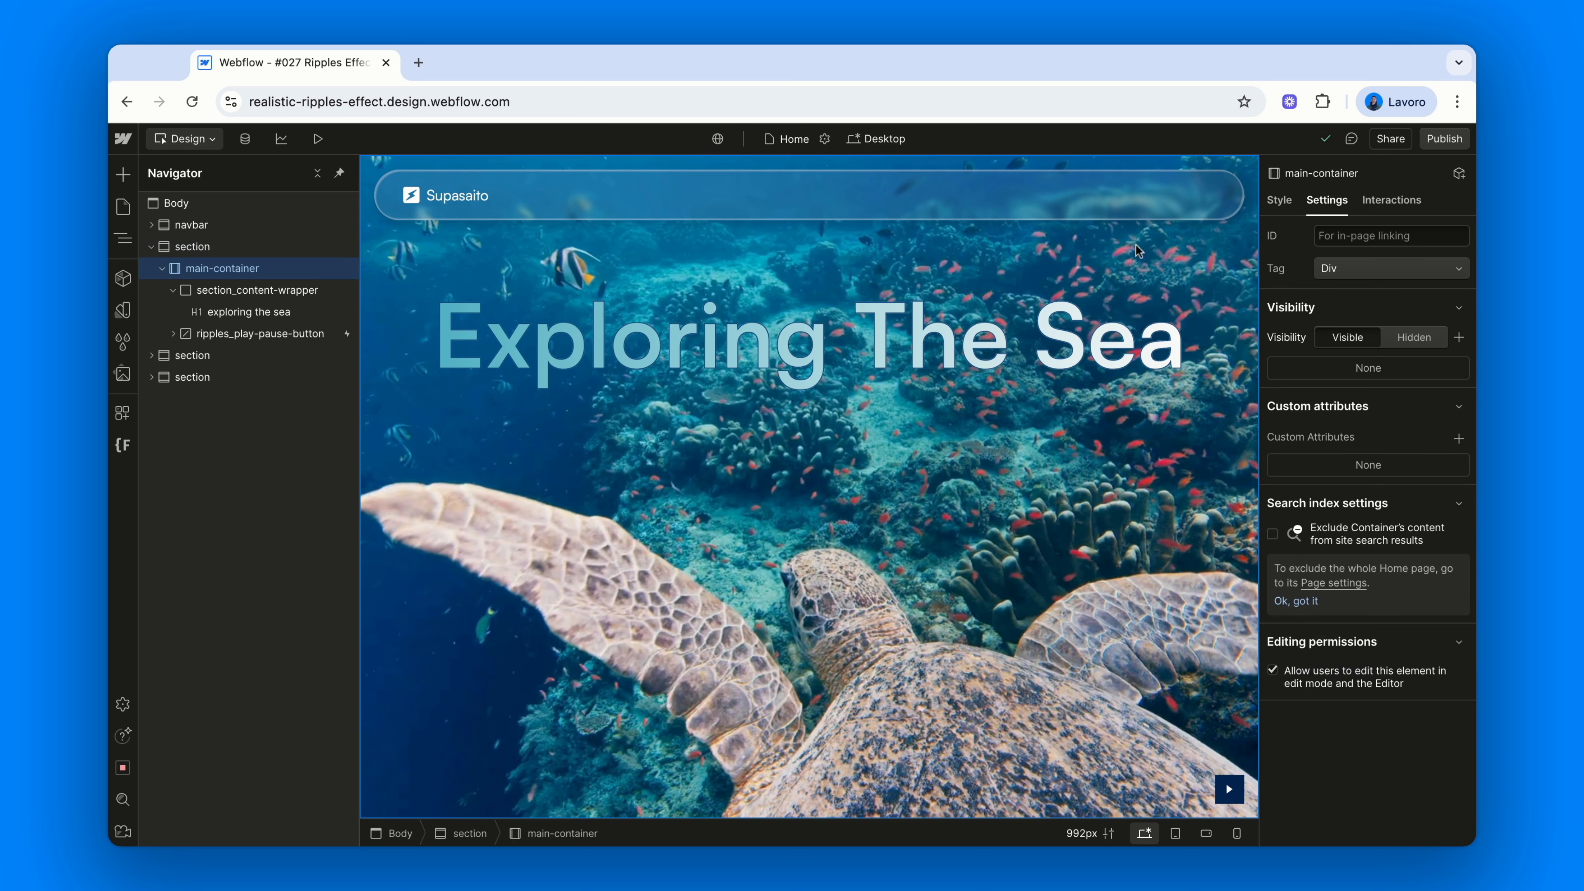
{"action": "left_click", "coordinate": [1281, 205]}
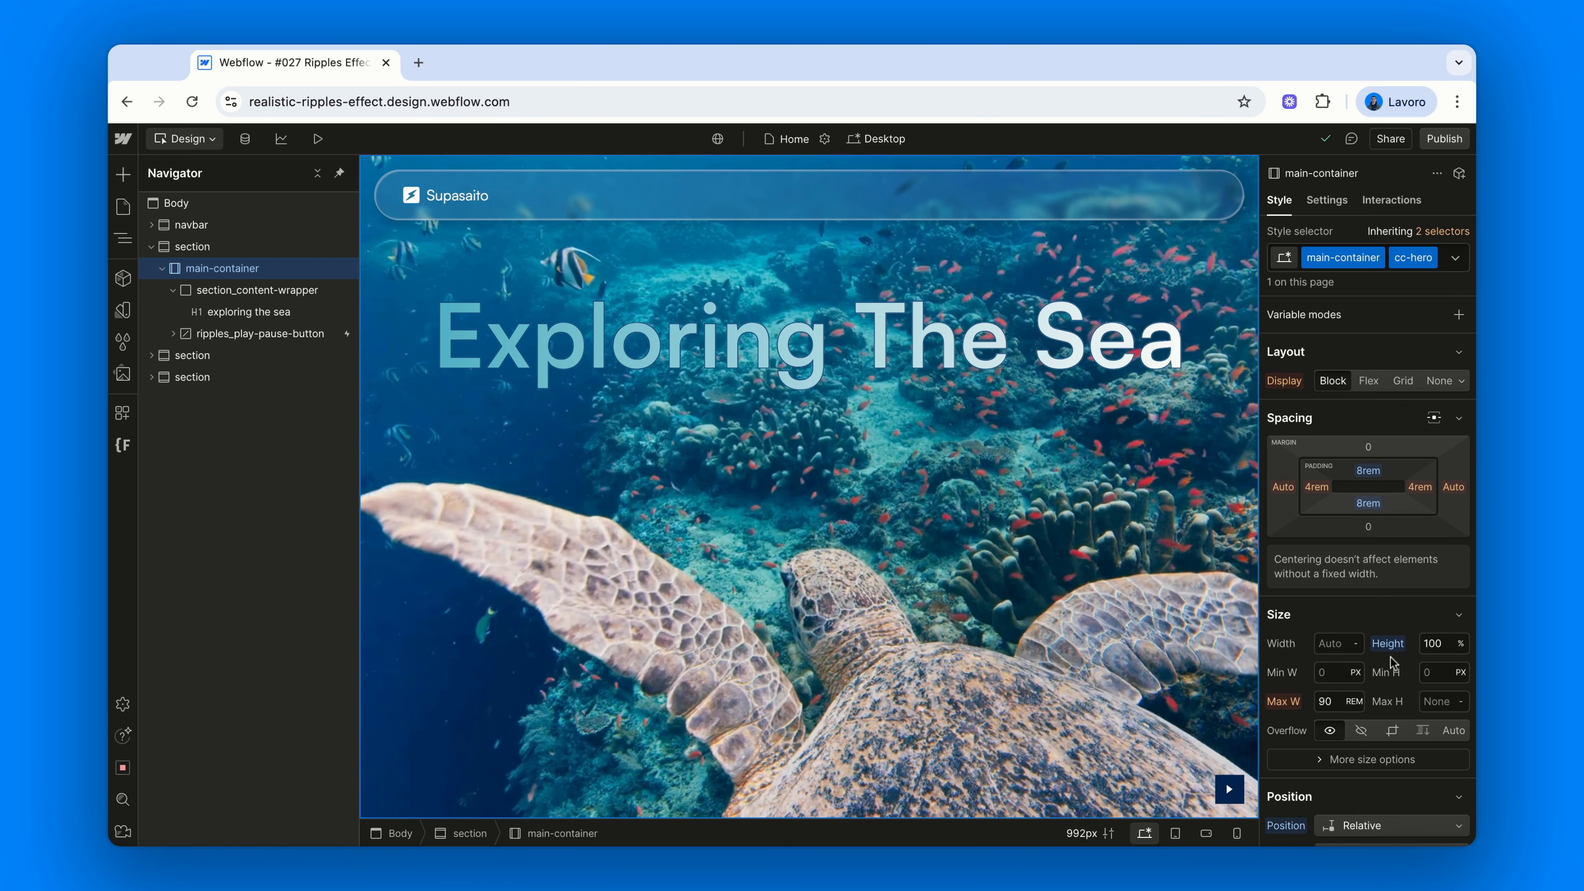
{"action": "left_click", "coordinate": [226, 293]}
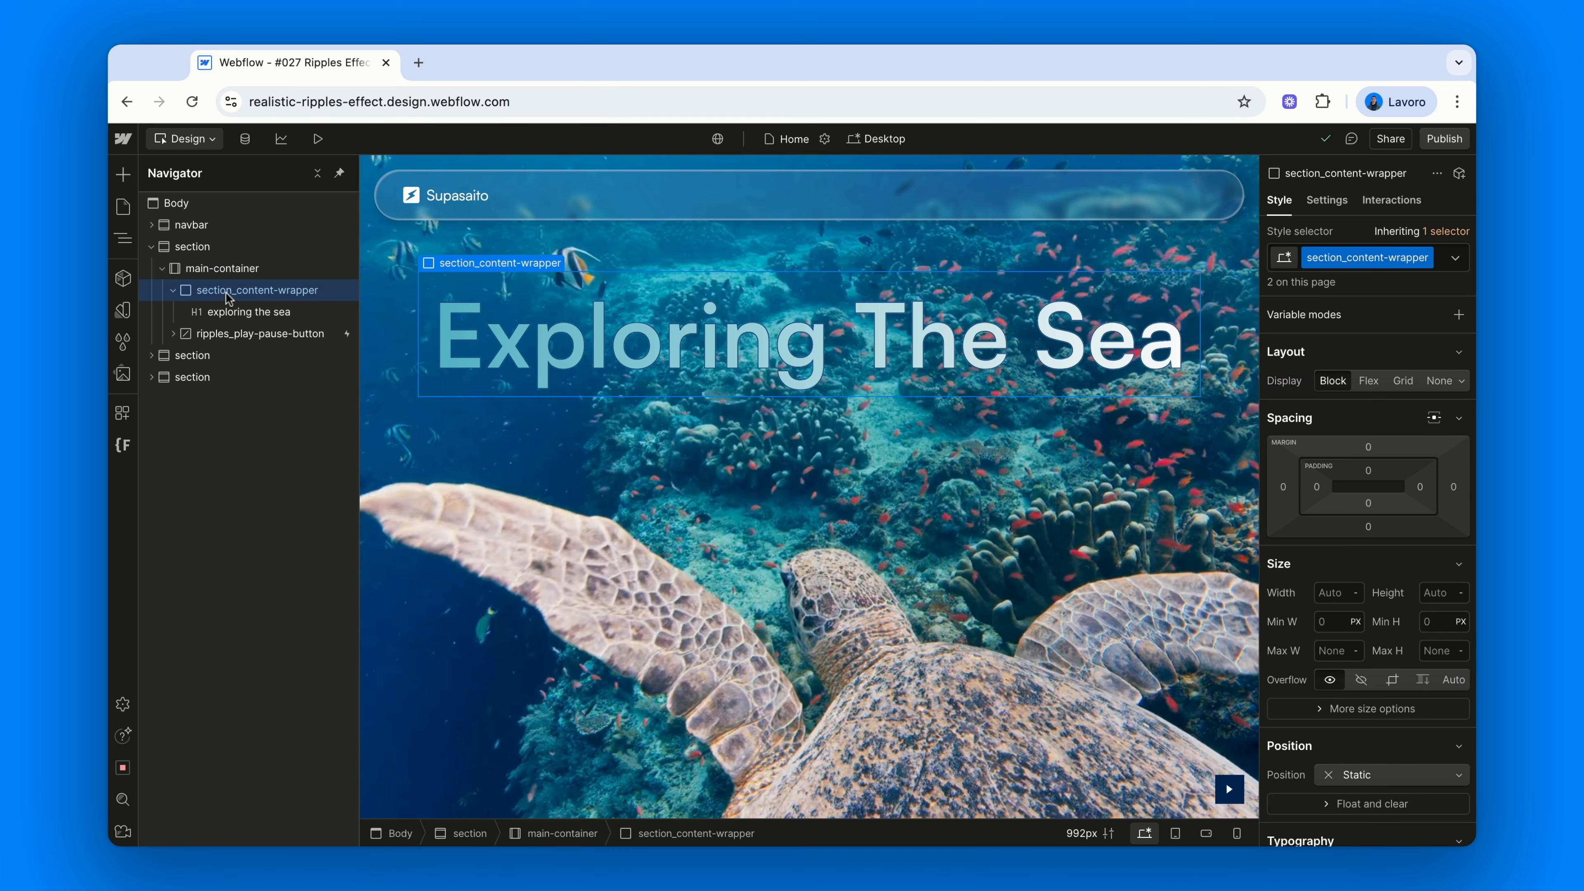
{"action": "left_click", "coordinate": [255, 310]}
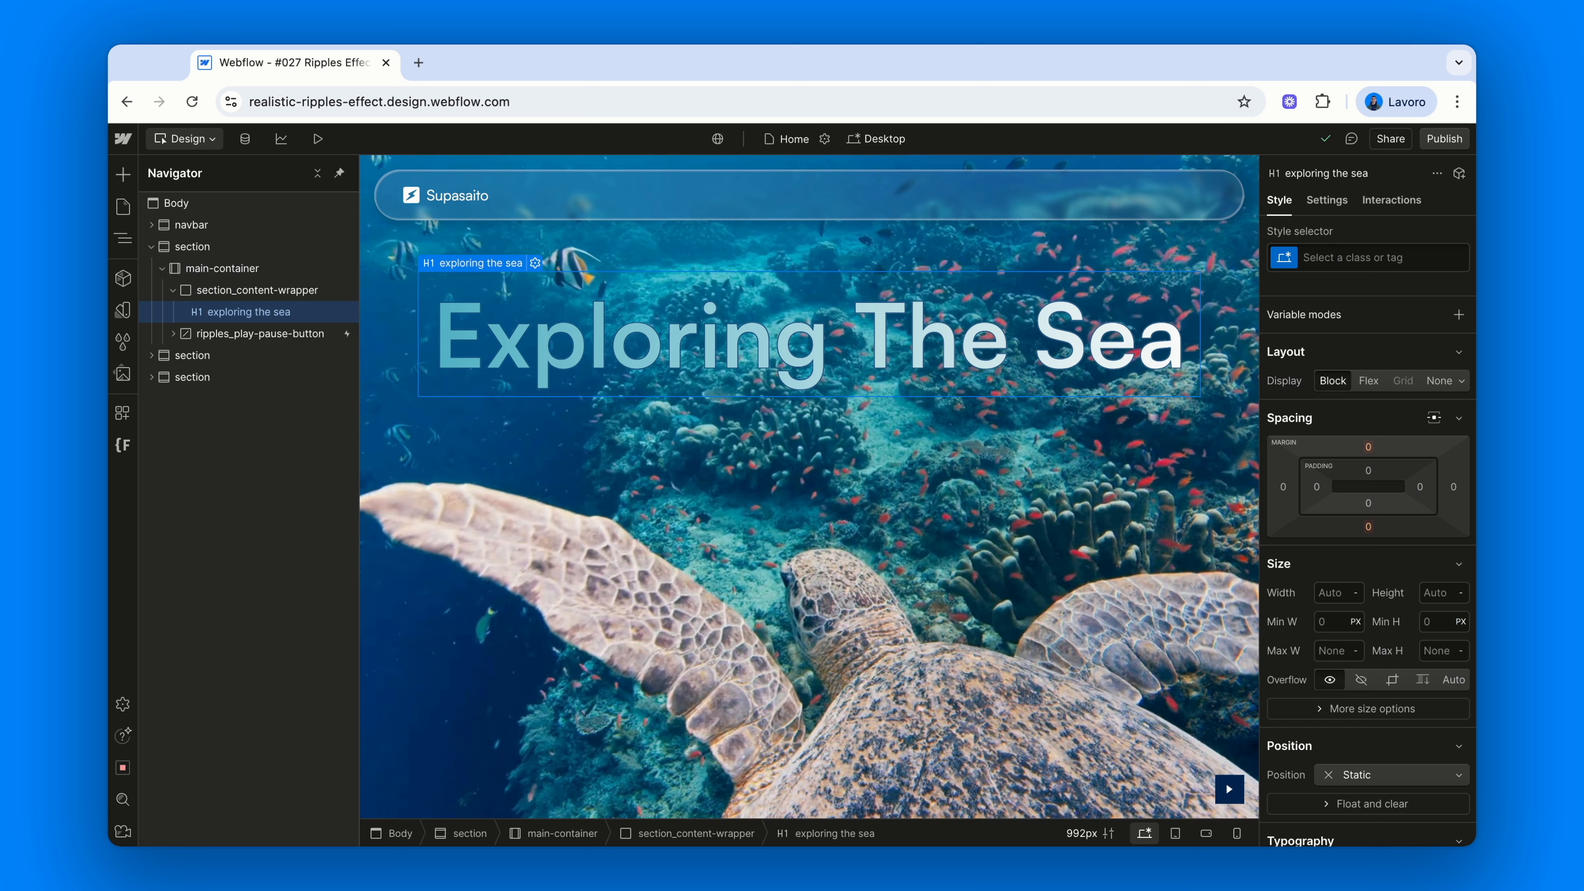
{"action": "left_click", "coordinate": [259, 334]}
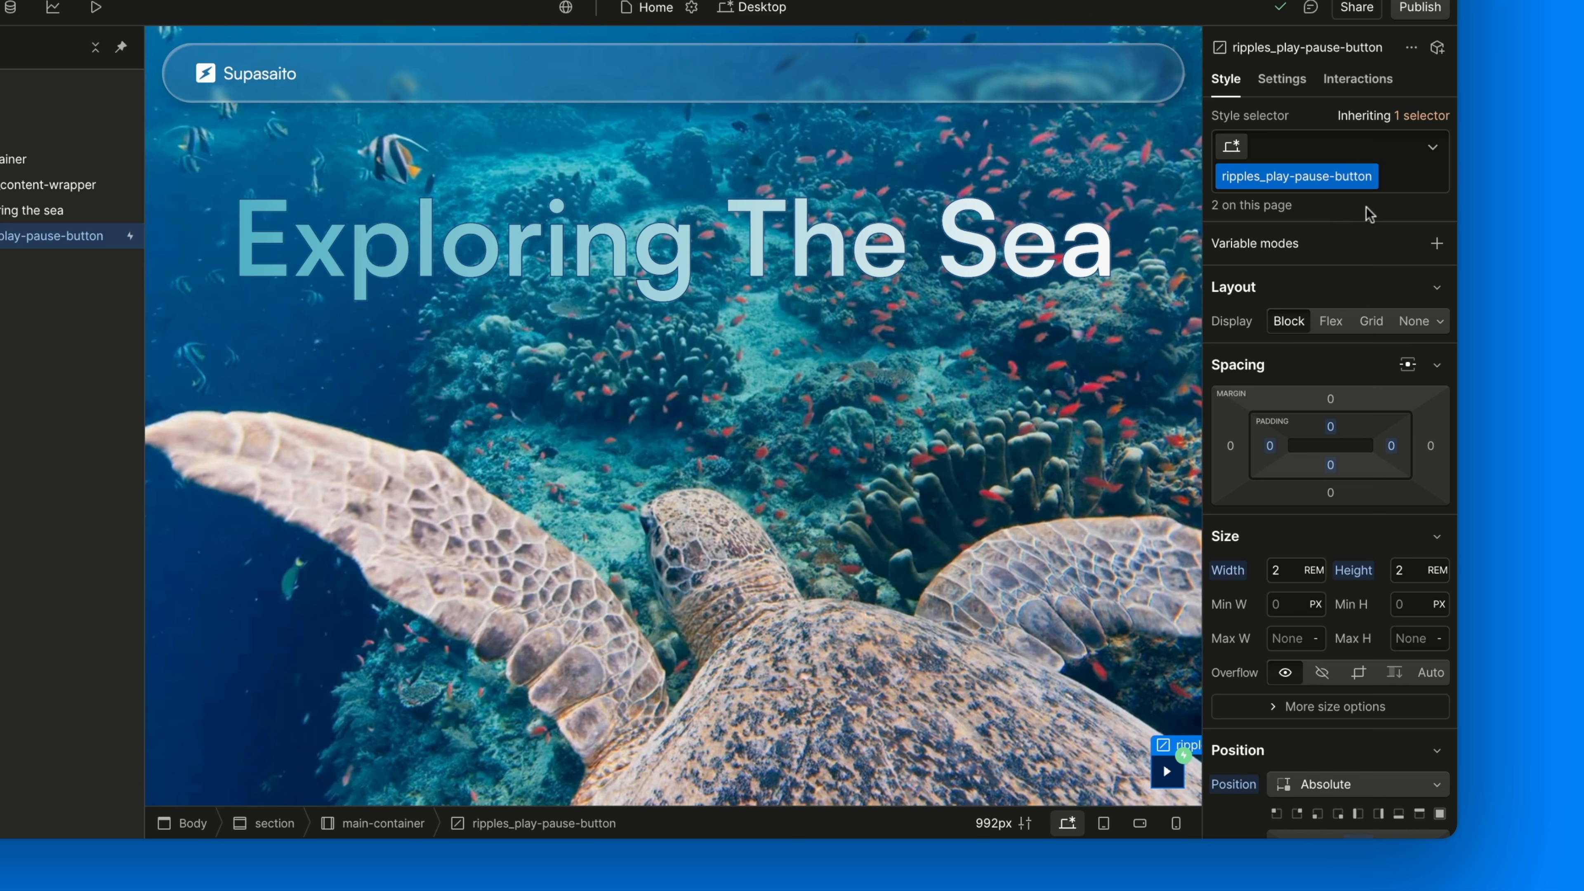
Check the play-pause button's tag setting, then return to its style properties
{"action": "left_click", "coordinate": [1270, 82]}
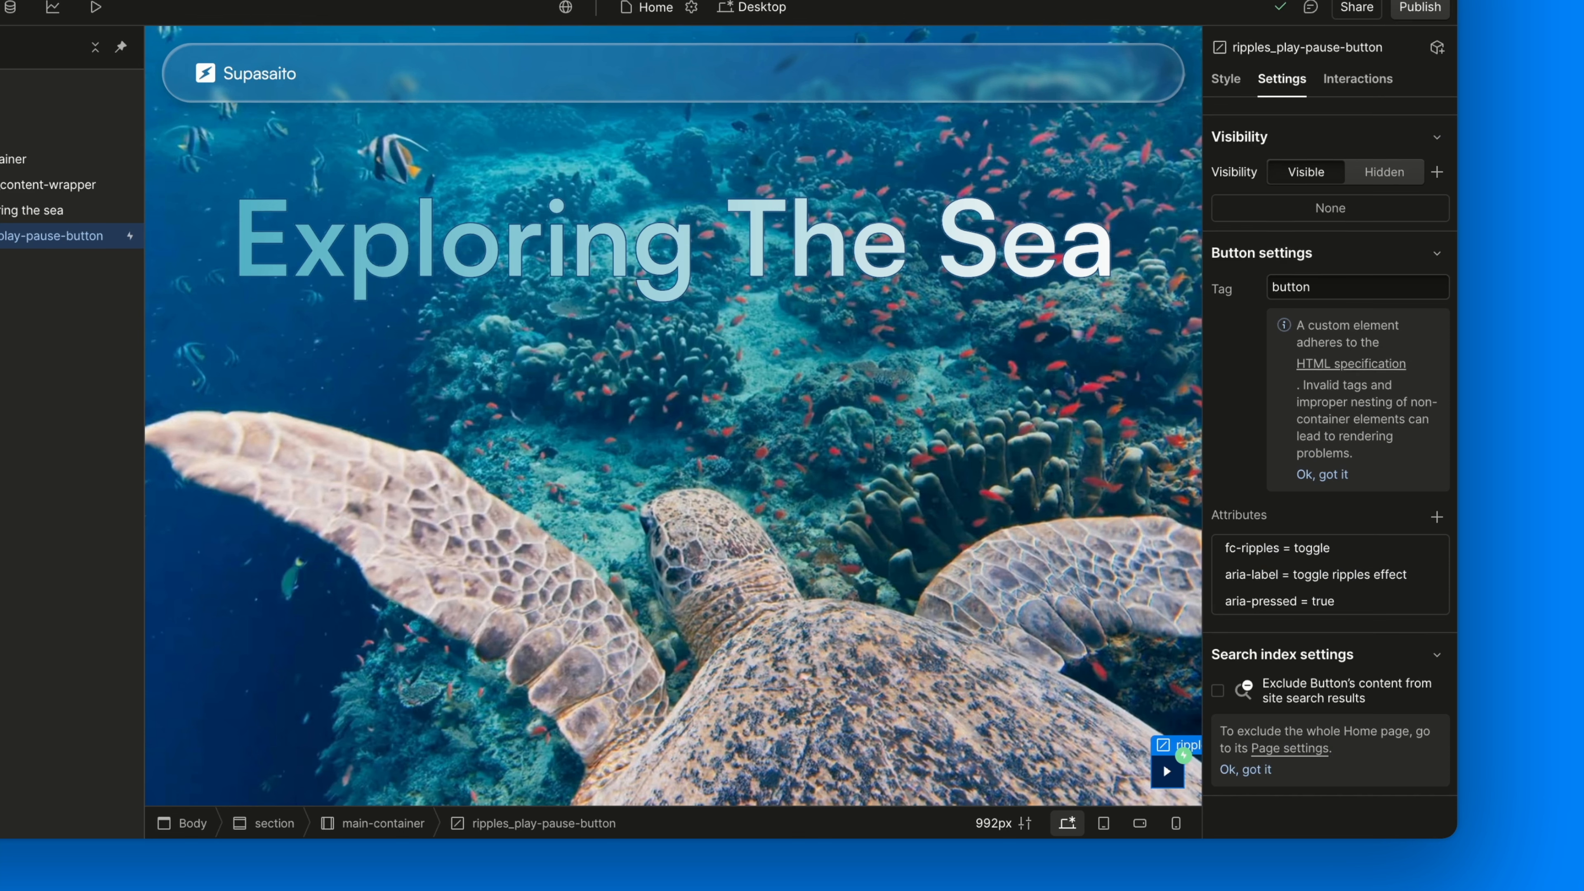
{"action": "left_click", "coordinate": [1356, 287]}
{"action": "left_click", "coordinate": [1244, 375]}
{"action": "left_click", "coordinate": [1220, 76]}
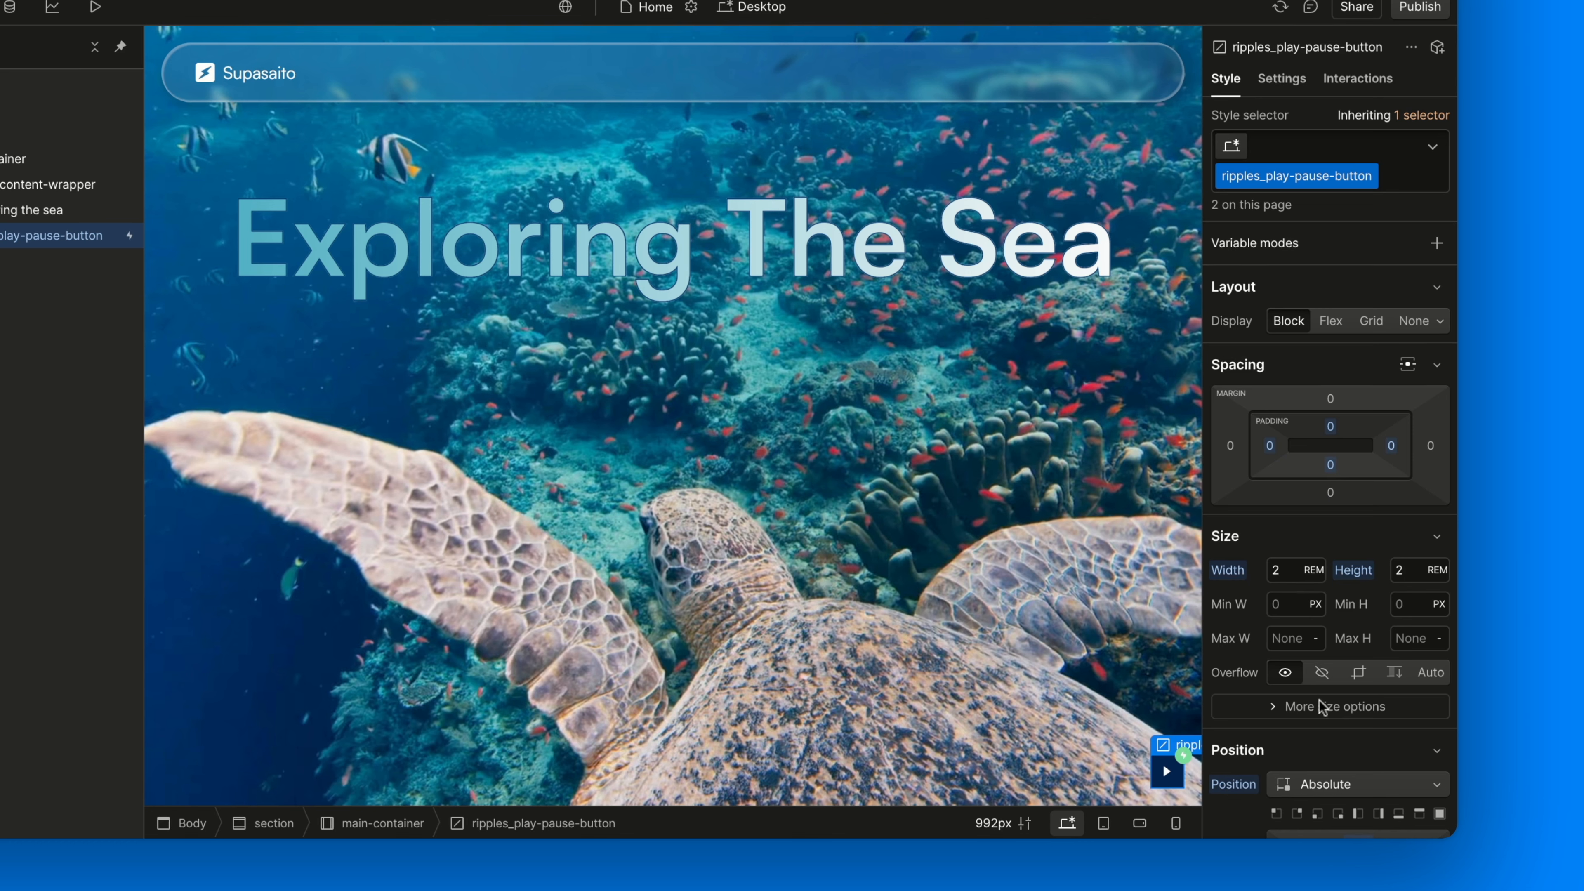
Compare positioning with main-container, check the #022551 background, and reveal the button's Lottie child
{"action": "scroll", "coordinate": [1319, 708], "scroll_direction": "down", "scroll_amount": 4}
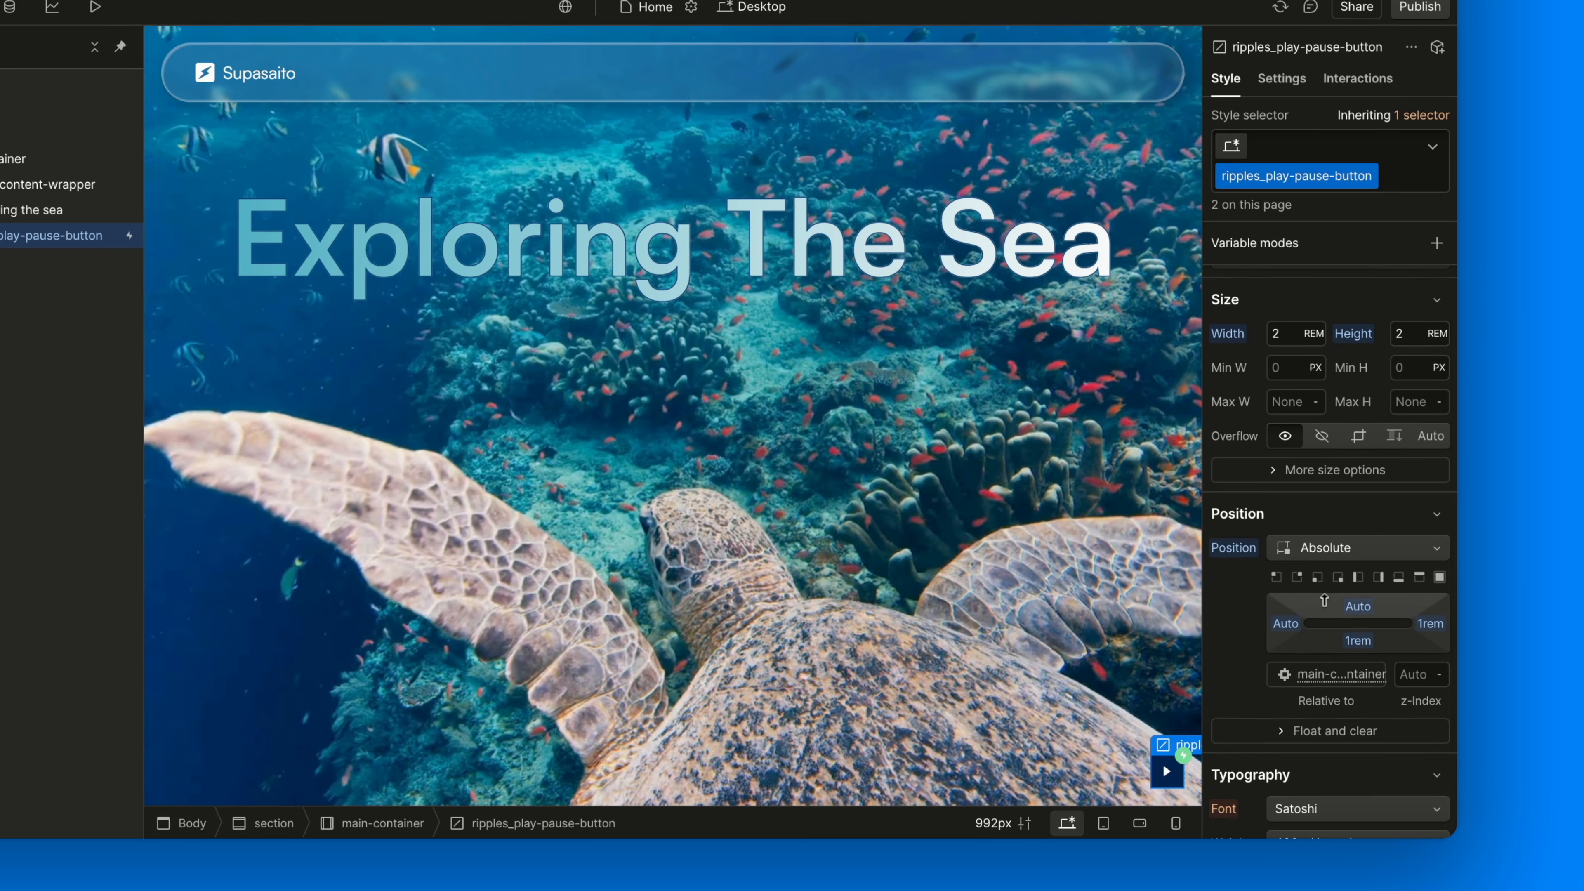
{"action": "scroll", "coordinate": [1237, 679], "scroll_direction": "up", "scroll_amount": 4}
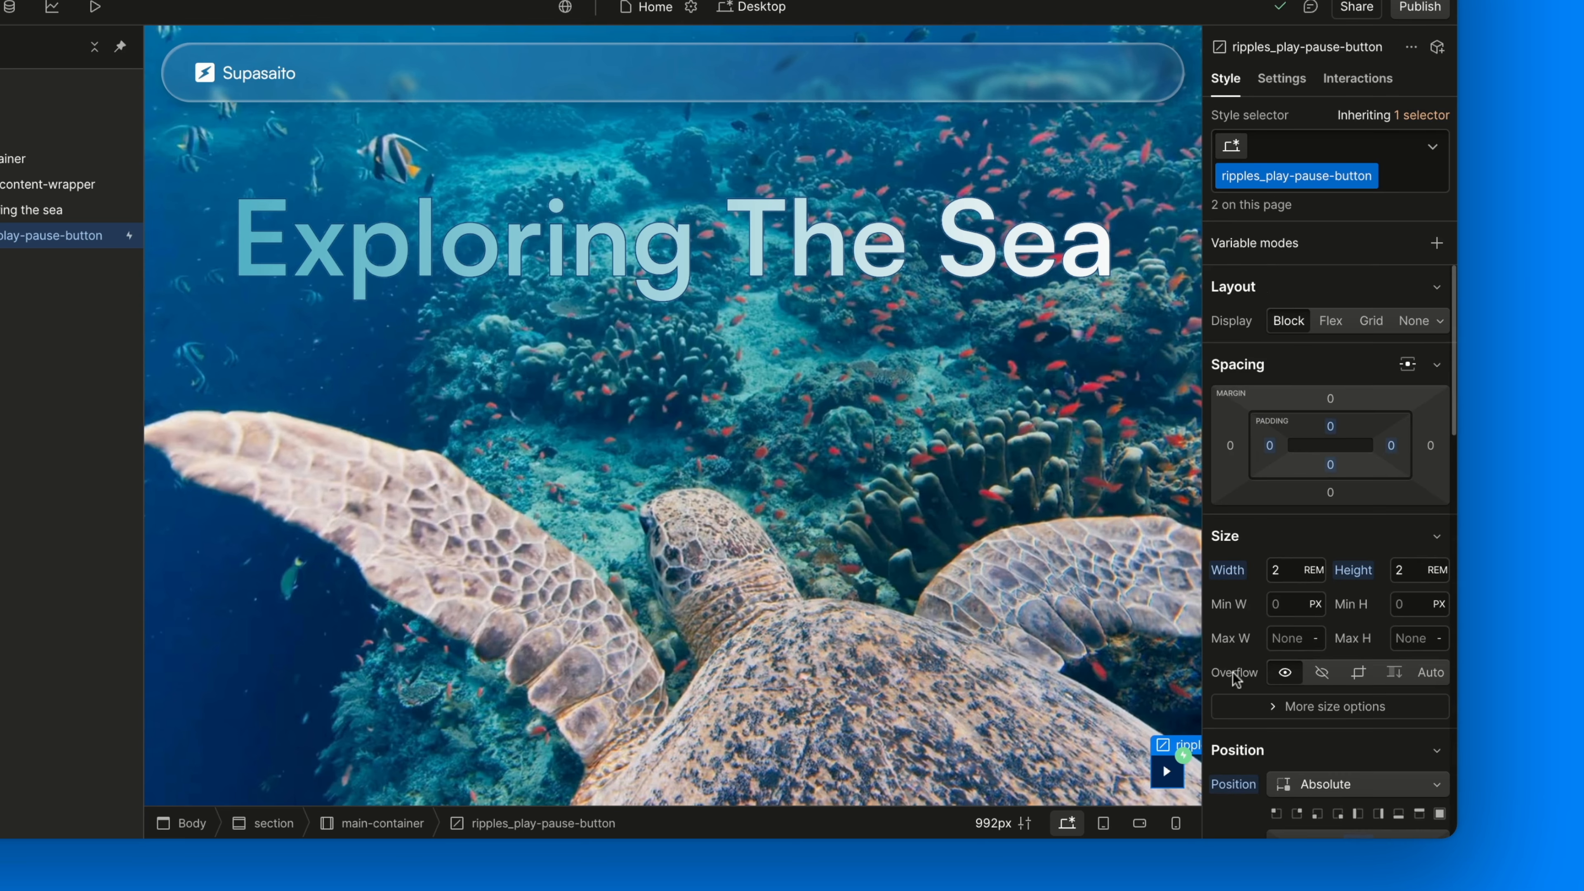
{"action": "left_click", "coordinate": [29, 161]}
{"action": "scroll", "coordinate": [1216, 662], "scroll_direction": "down", "scroll_amount": 3}
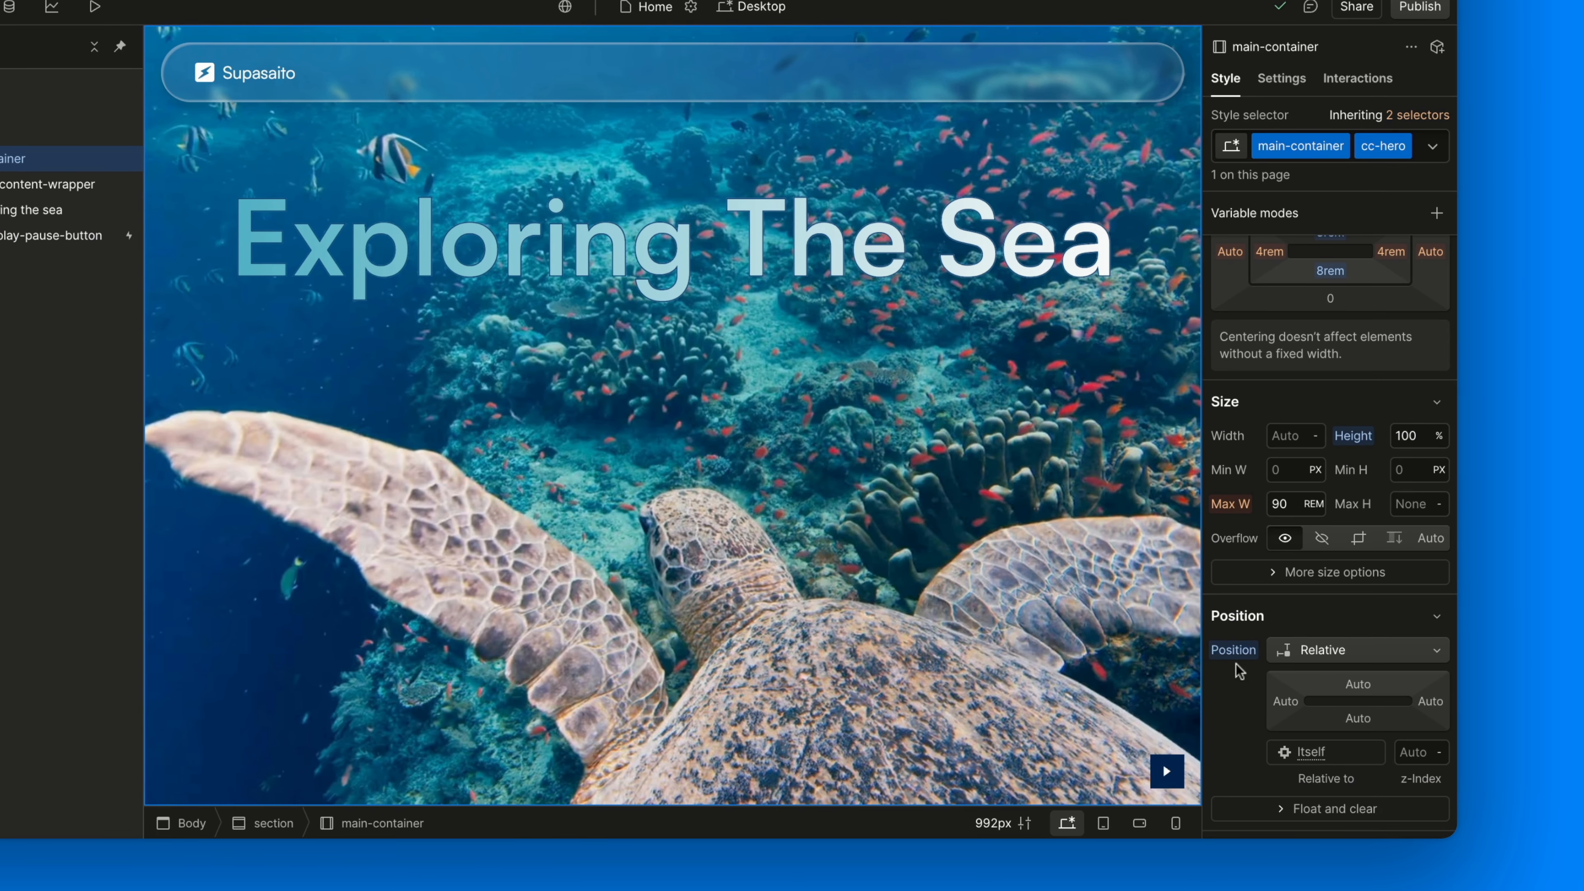
{"action": "left_click", "coordinate": [88, 235]}
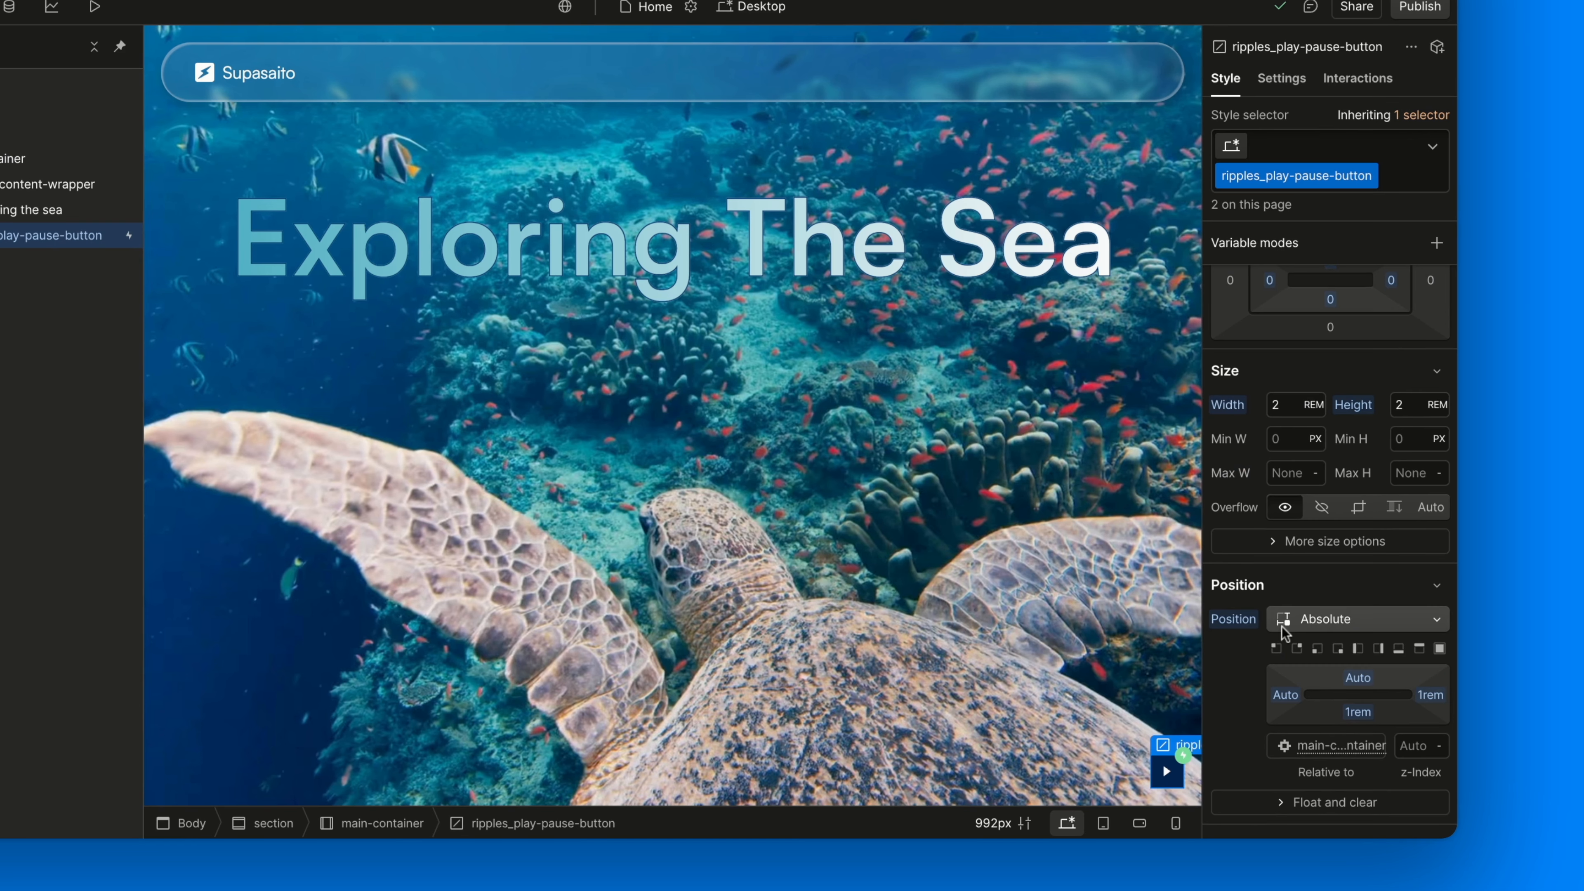
{"action": "scroll", "coordinate": [1282, 632], "scroll_direction": "down", "scroll_amount": 1}
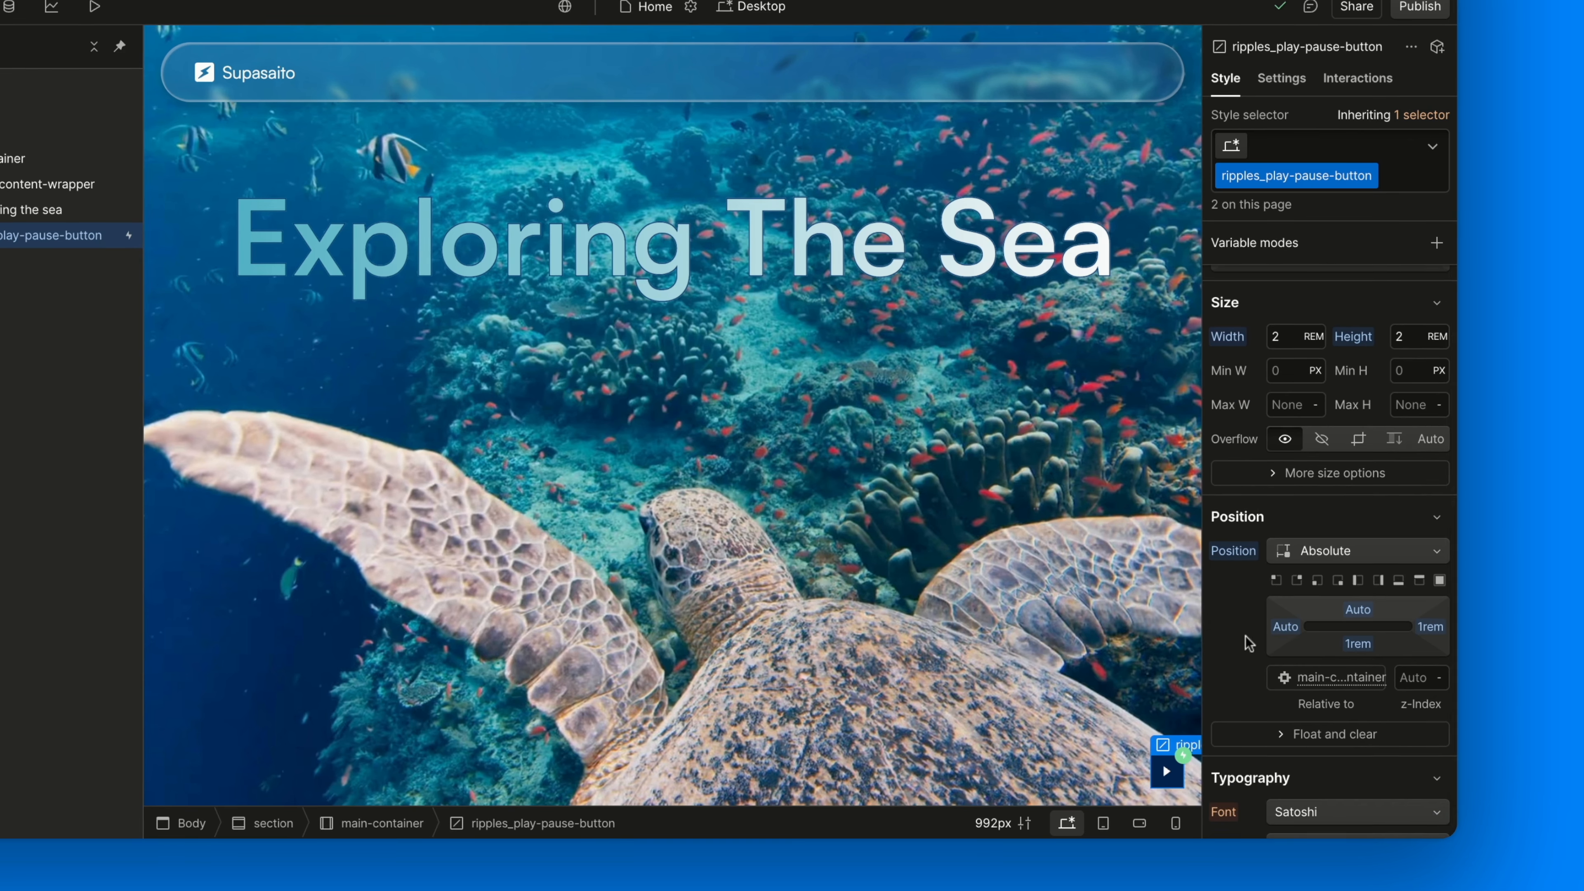
{"action": "scroll", "coordinate": [1254, 624], "scroll_direction": "down", "scroll_amount": 8}
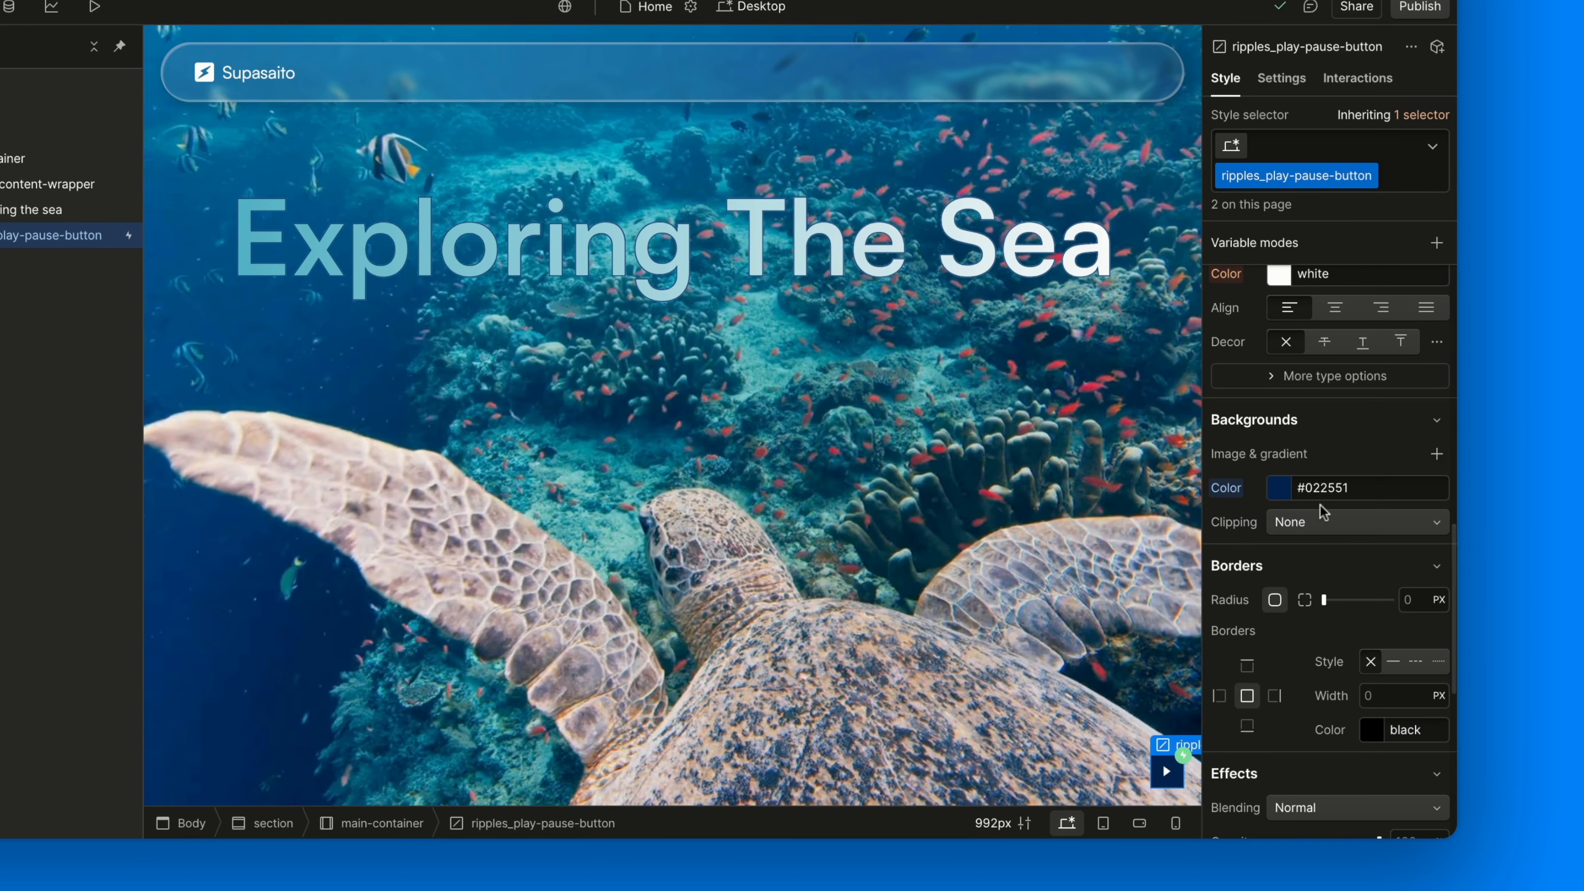
{"action": "left_click", "coordinate": [99, 307]}
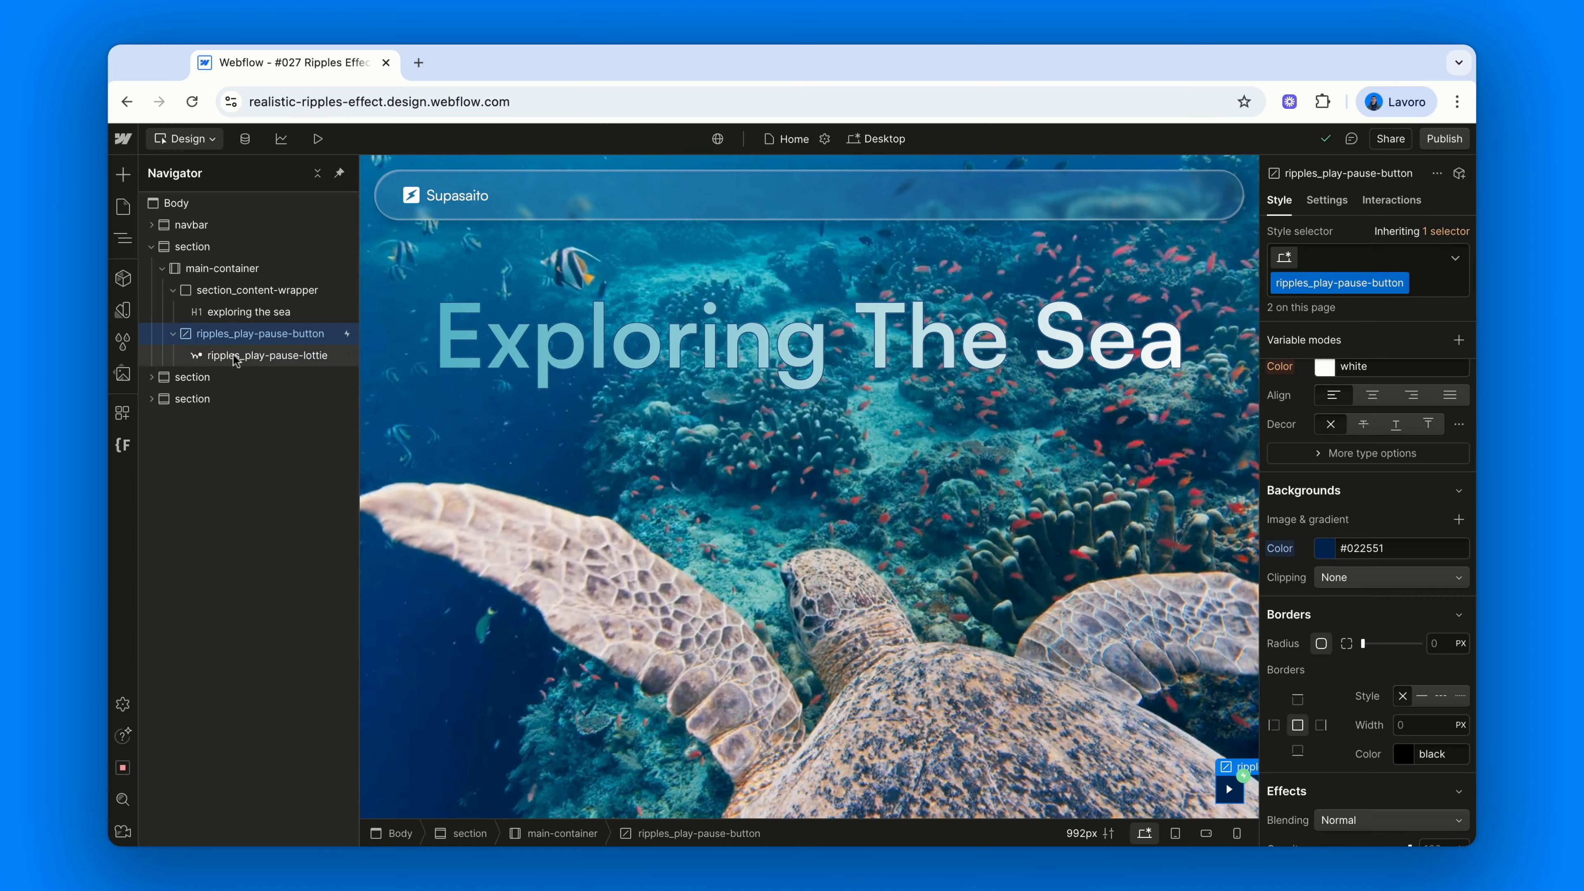
Review the Lottie child's 60-frame, 2-second animation, then reselect the play-pause button
{"action": "left_click", "coordinate": [234, 357]}
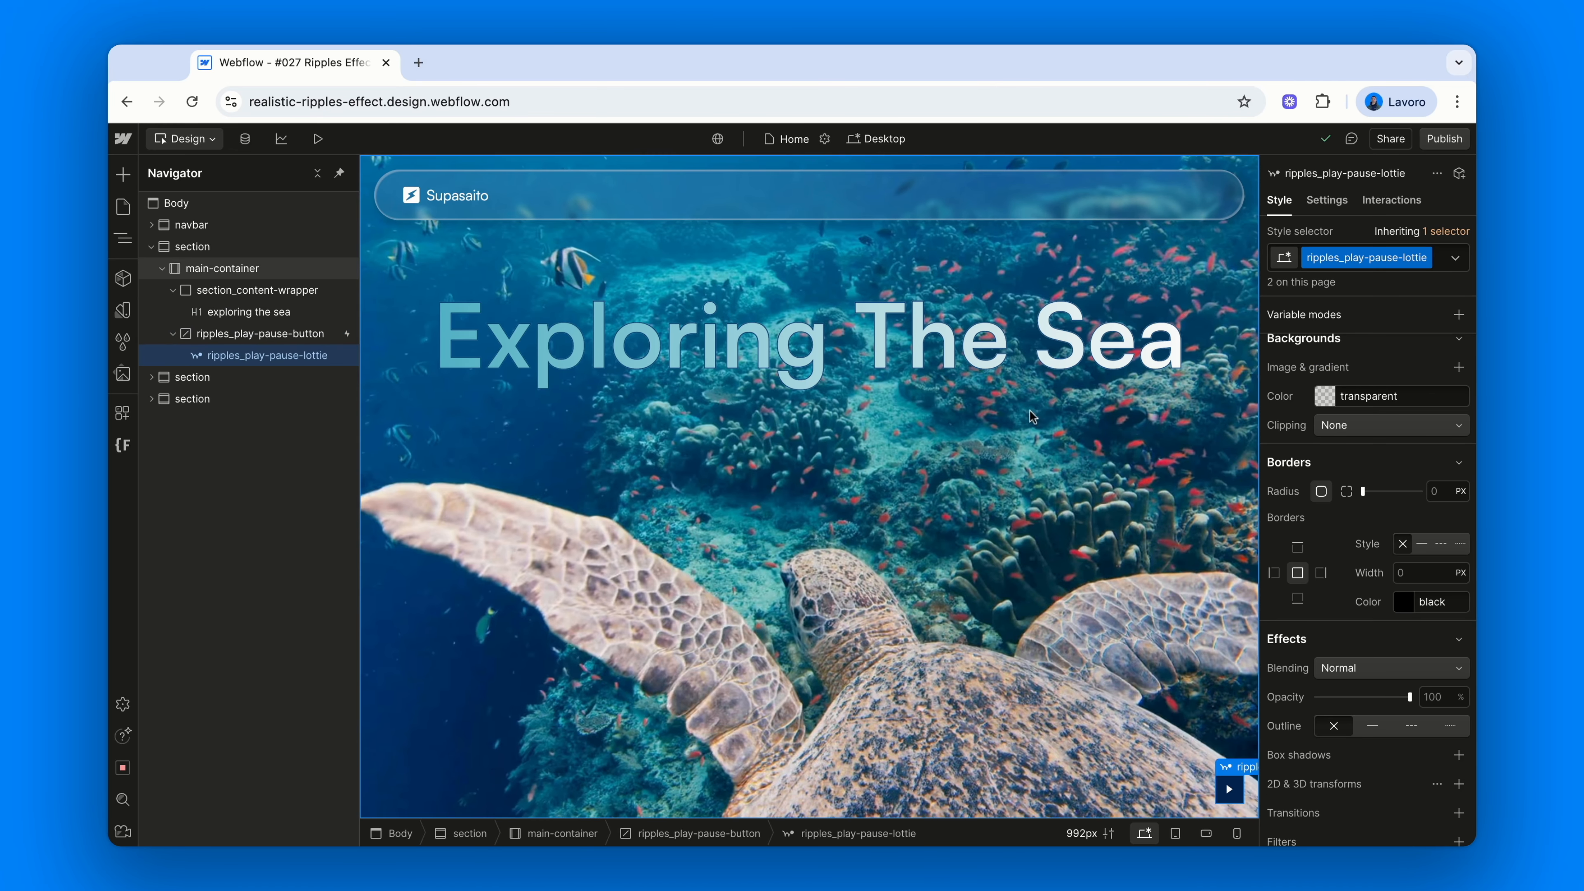
{"action": "left_click", "coordinate": [1334, 204]}
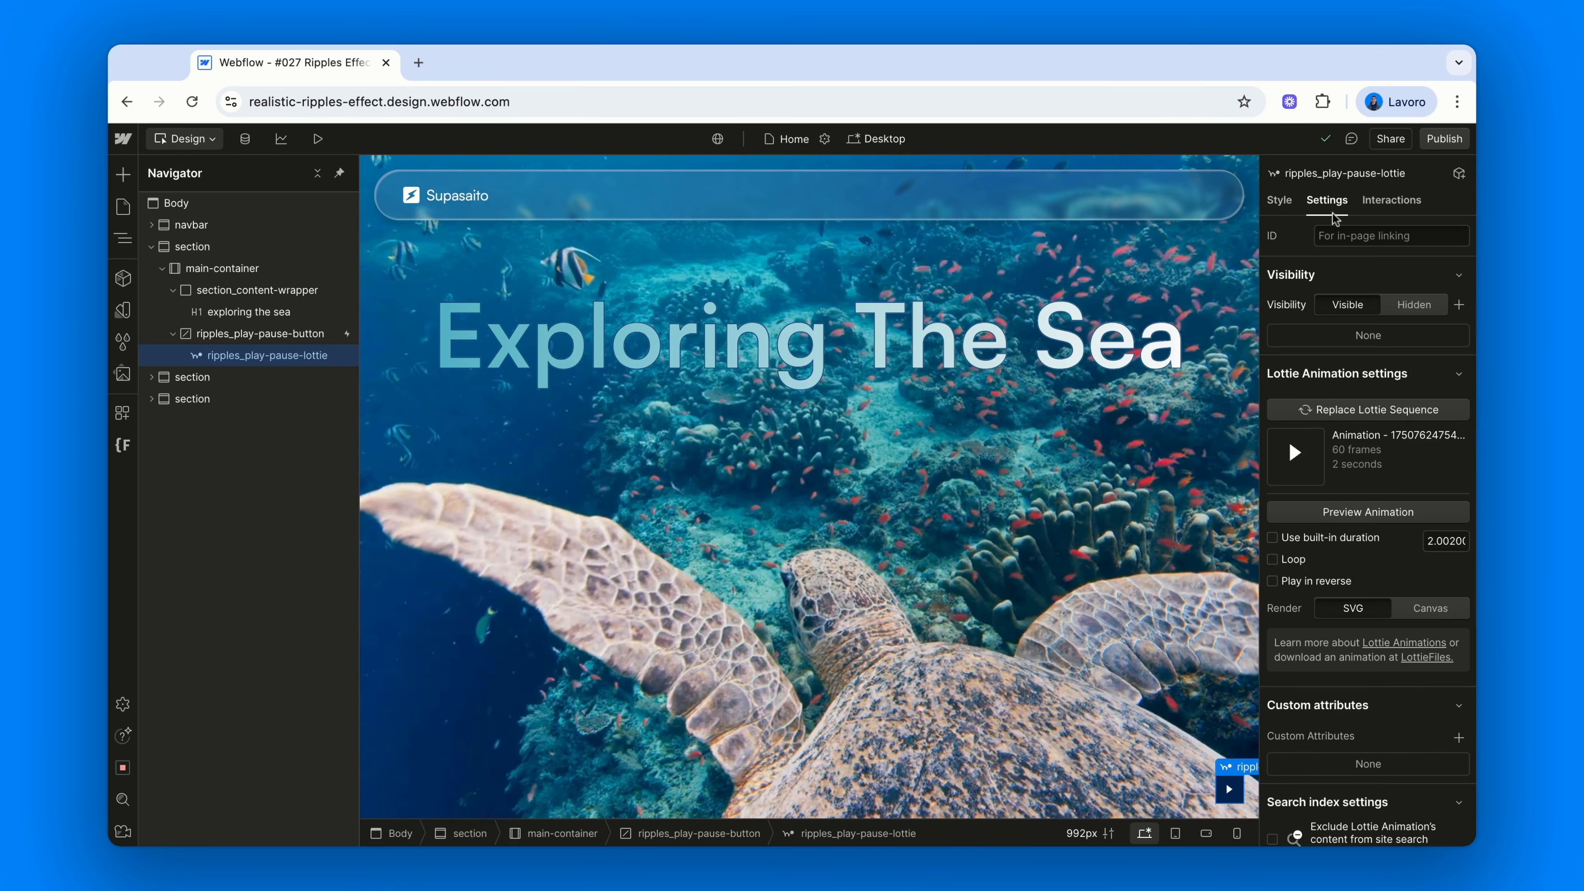
{"action": "left_click", "coordinate": [1369, 410]}
{"action": "left_click", "coordinate": [1297, 453]}
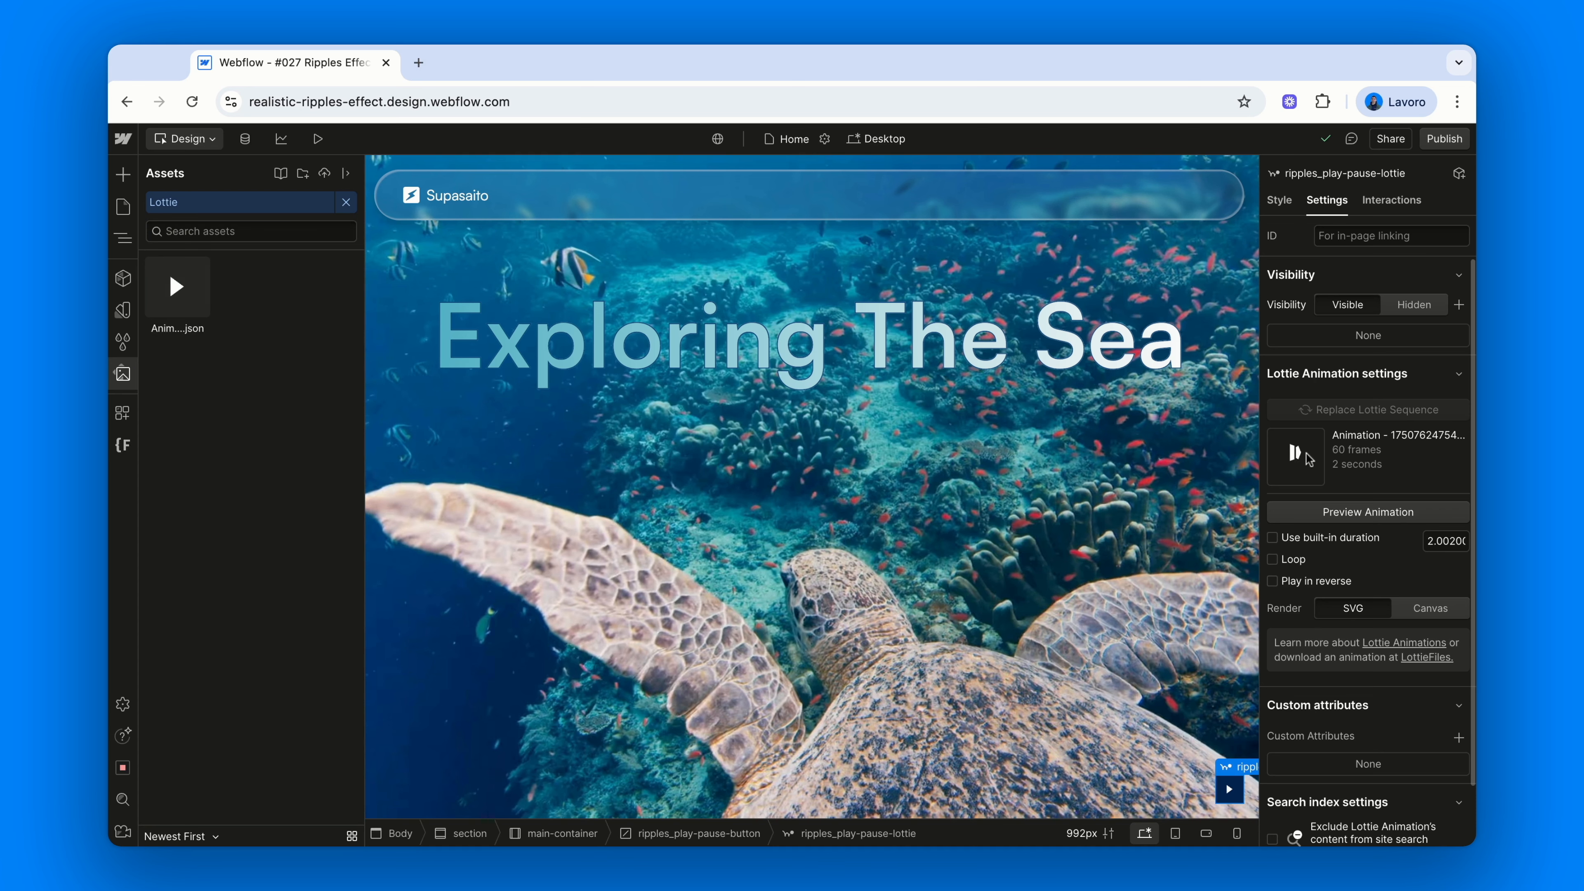
{"action": "key", "text": "z"}
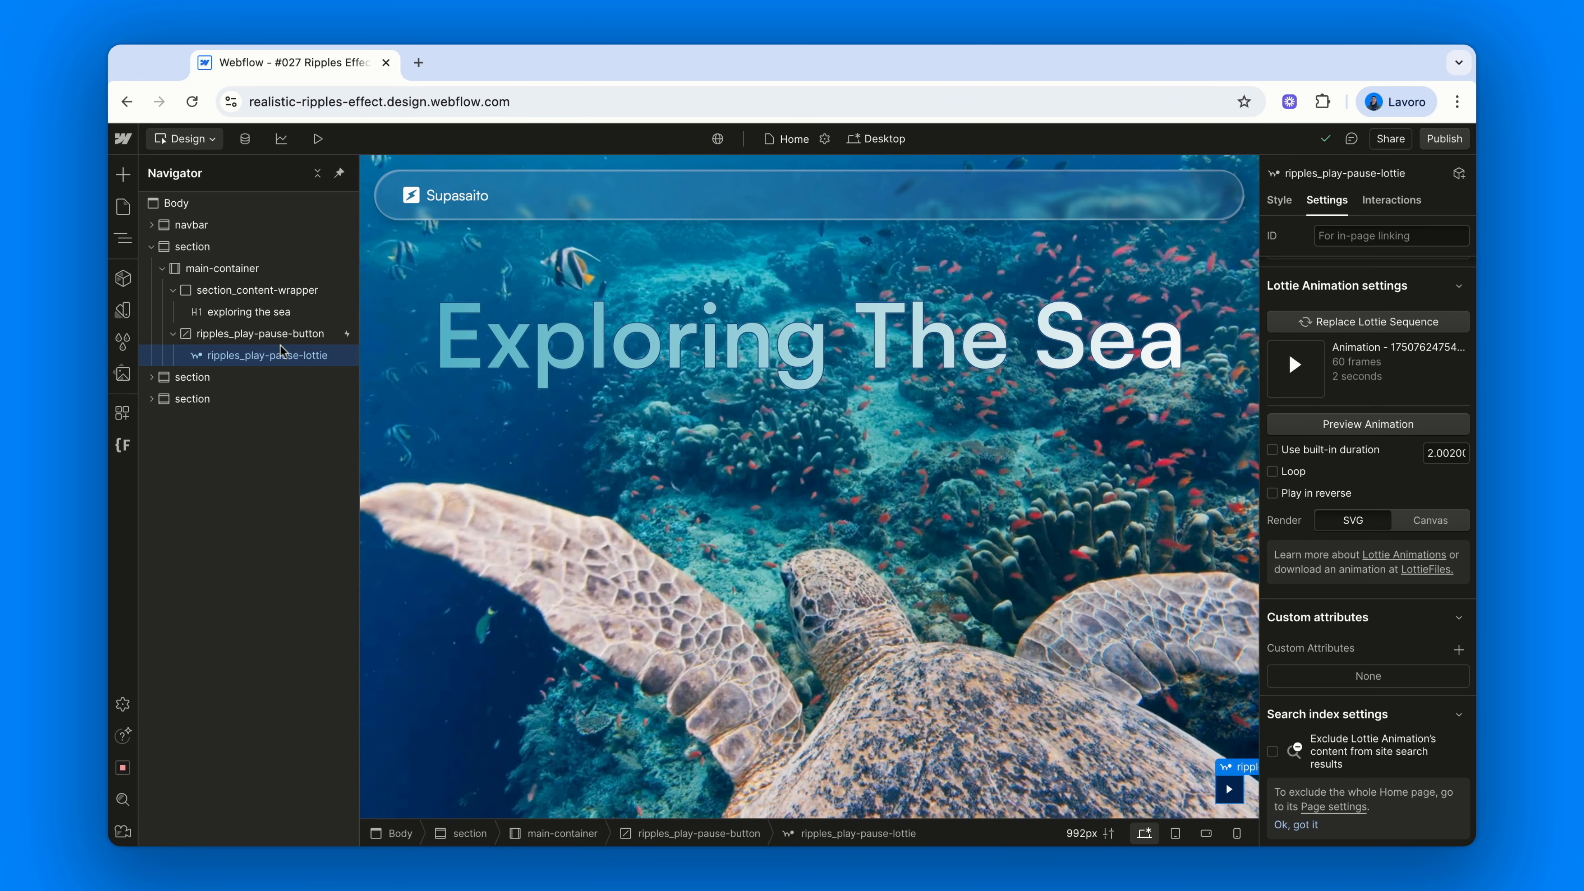
{"action": "left_click", "coordinate": [294, 334]}
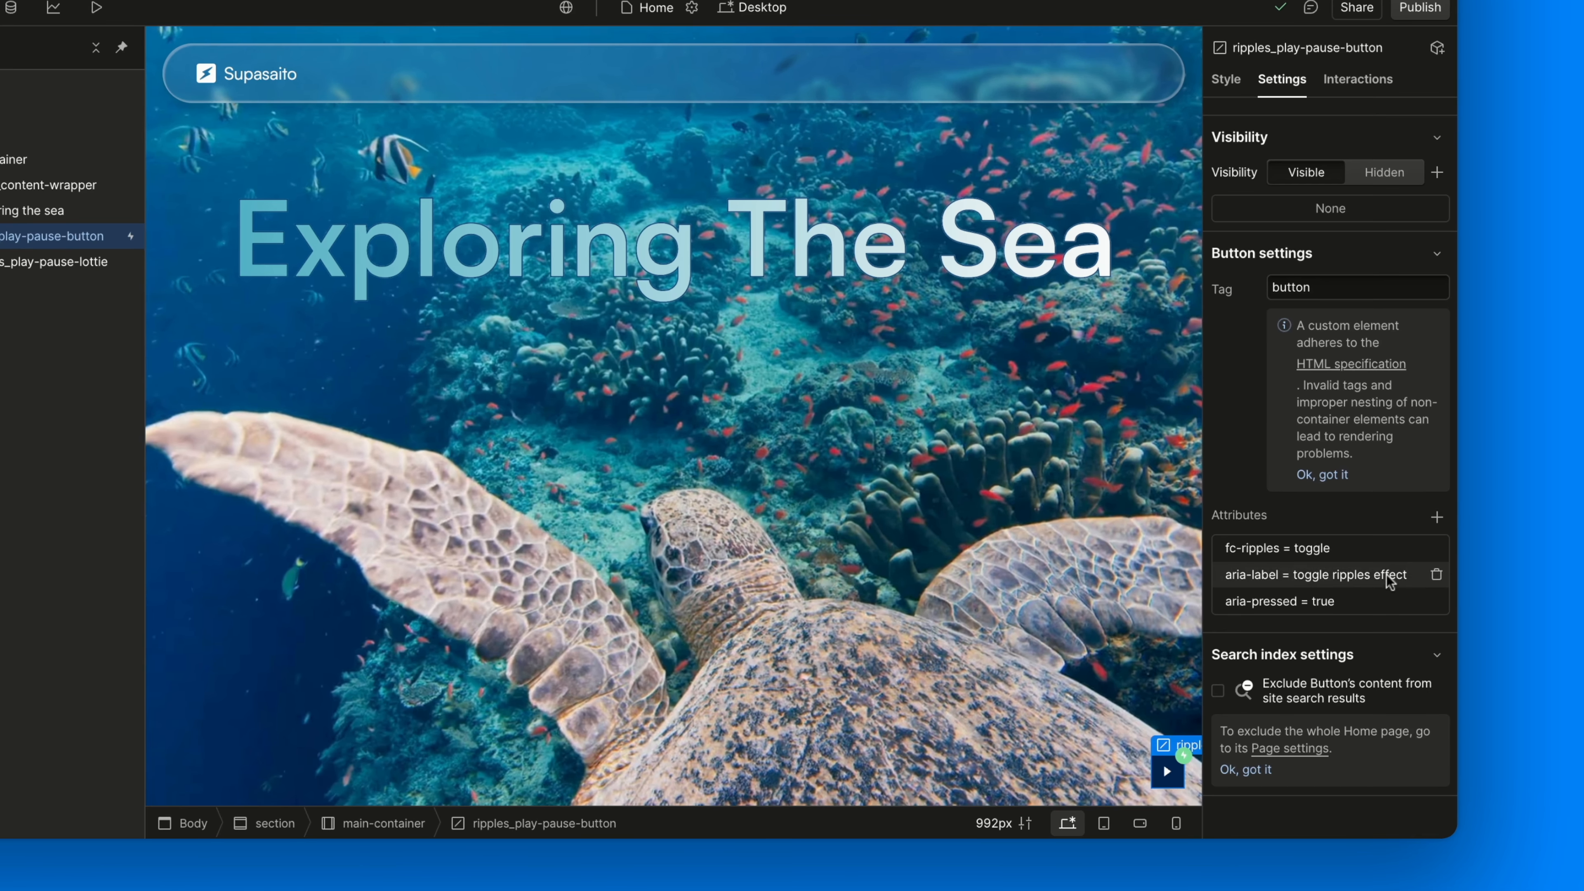
Confirm fc-ripples=toggle and open the aria-label 'toggle ripples effect' value for editing
{"action": "left_click", "coordinate": [1383, 553]}
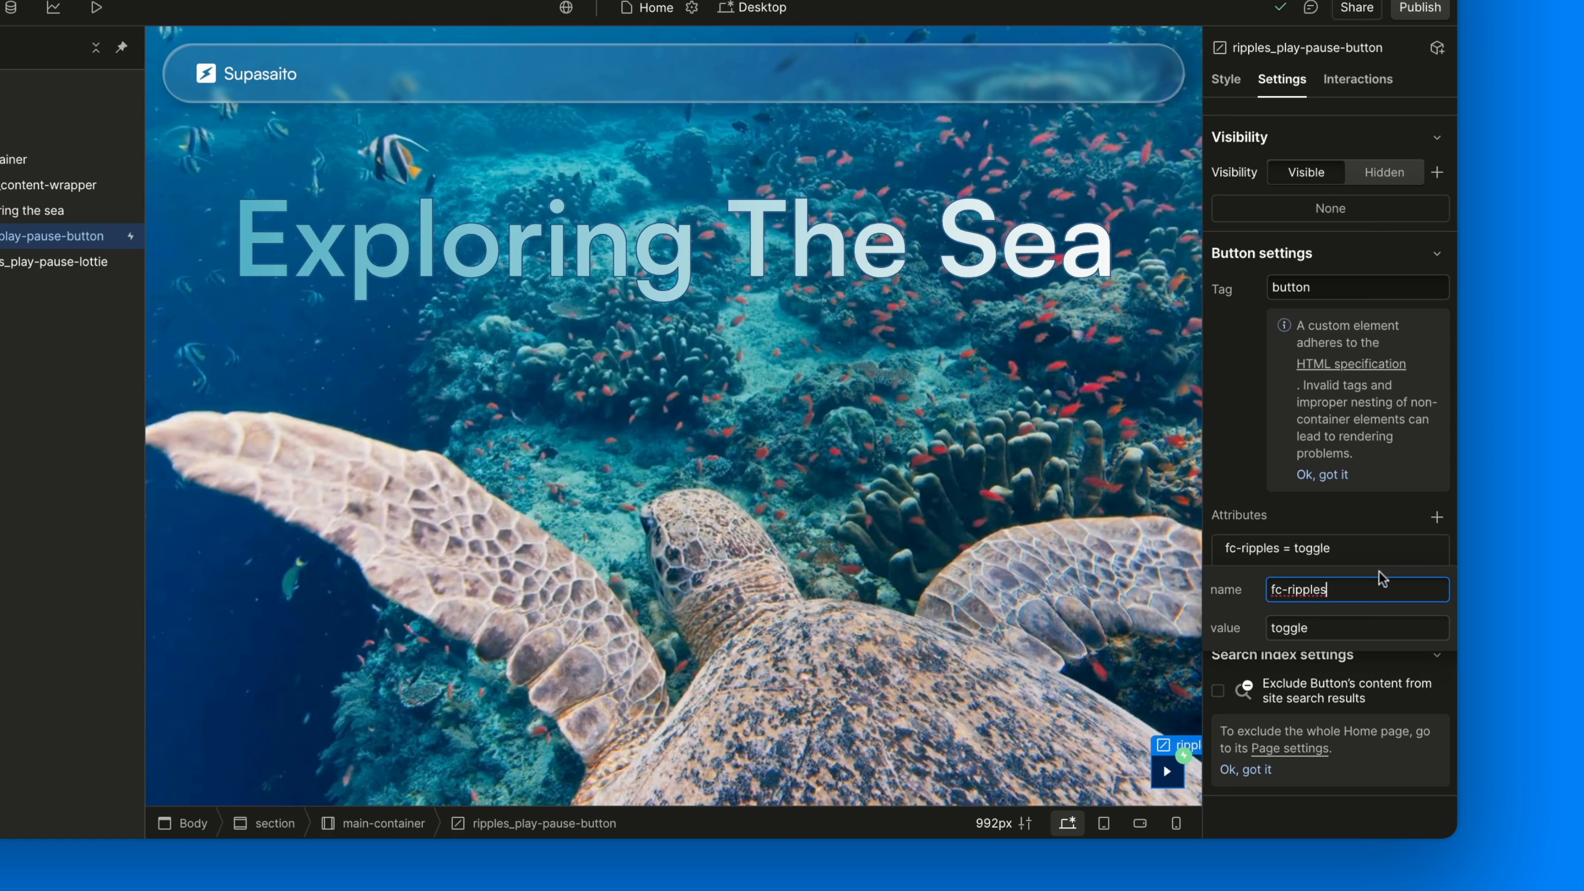
{"action": "left_click", "coordinate": [1376, 628]}
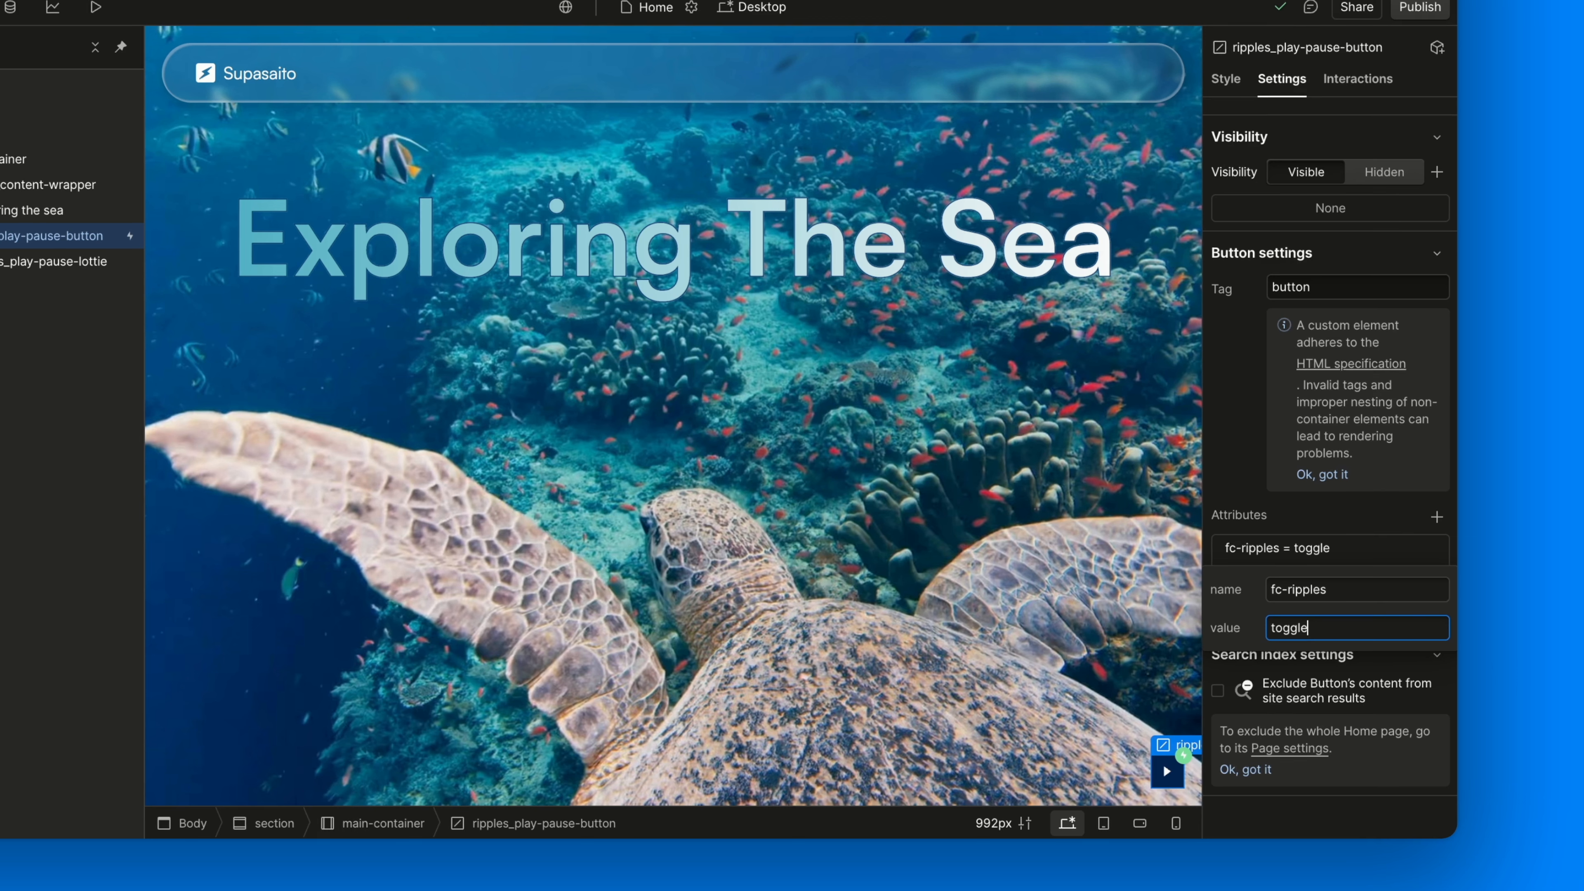
{"action": "key", "text": "Return"}
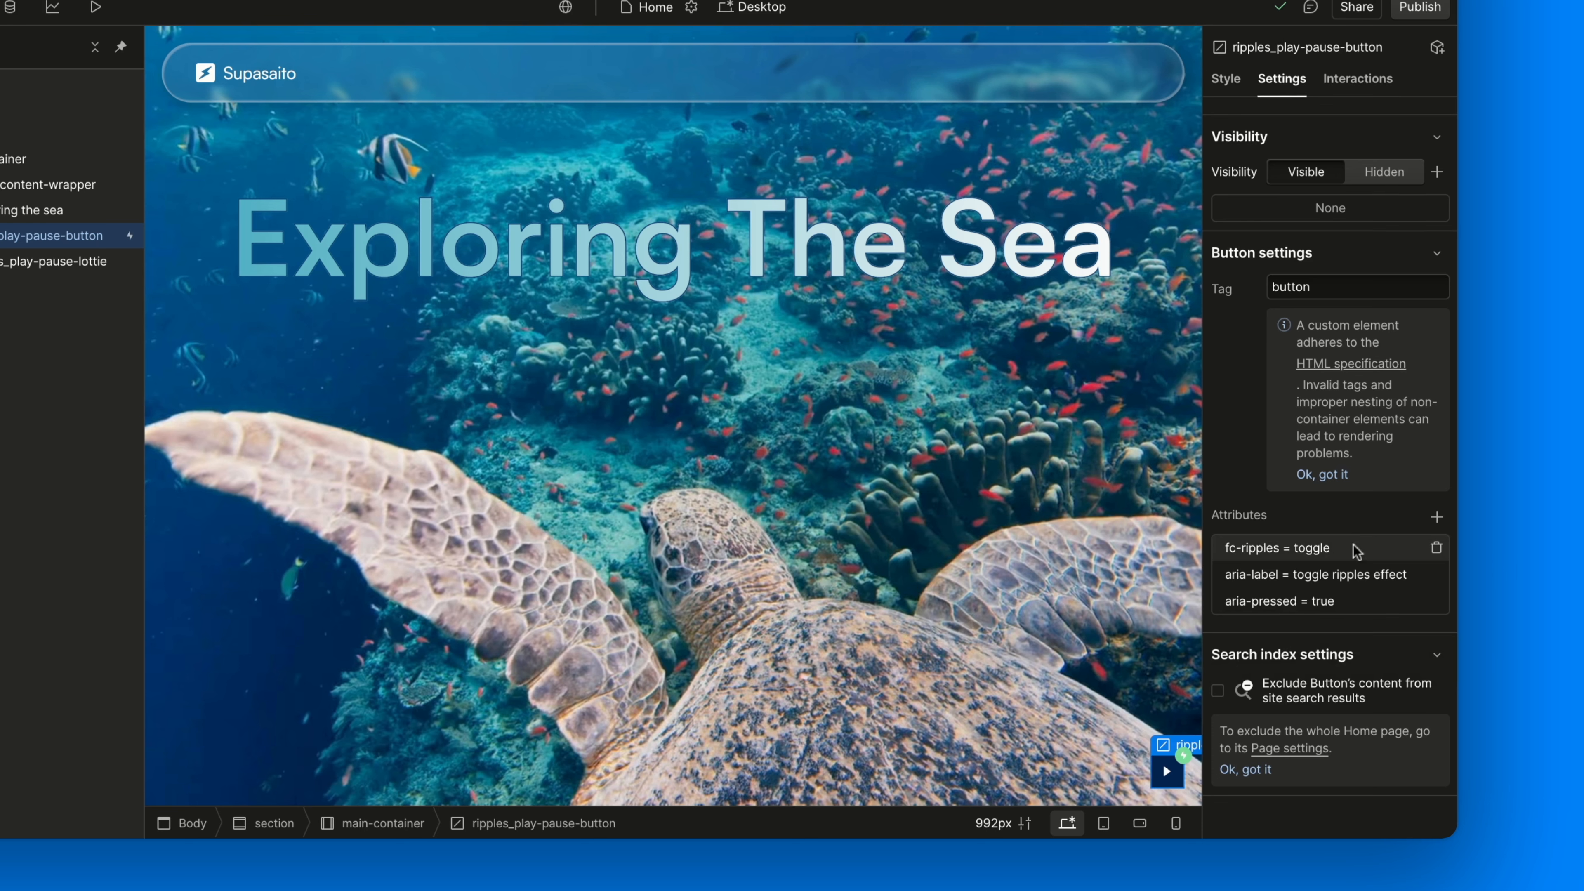
{"action": "left_click", "coordinate": [1353, 576]}
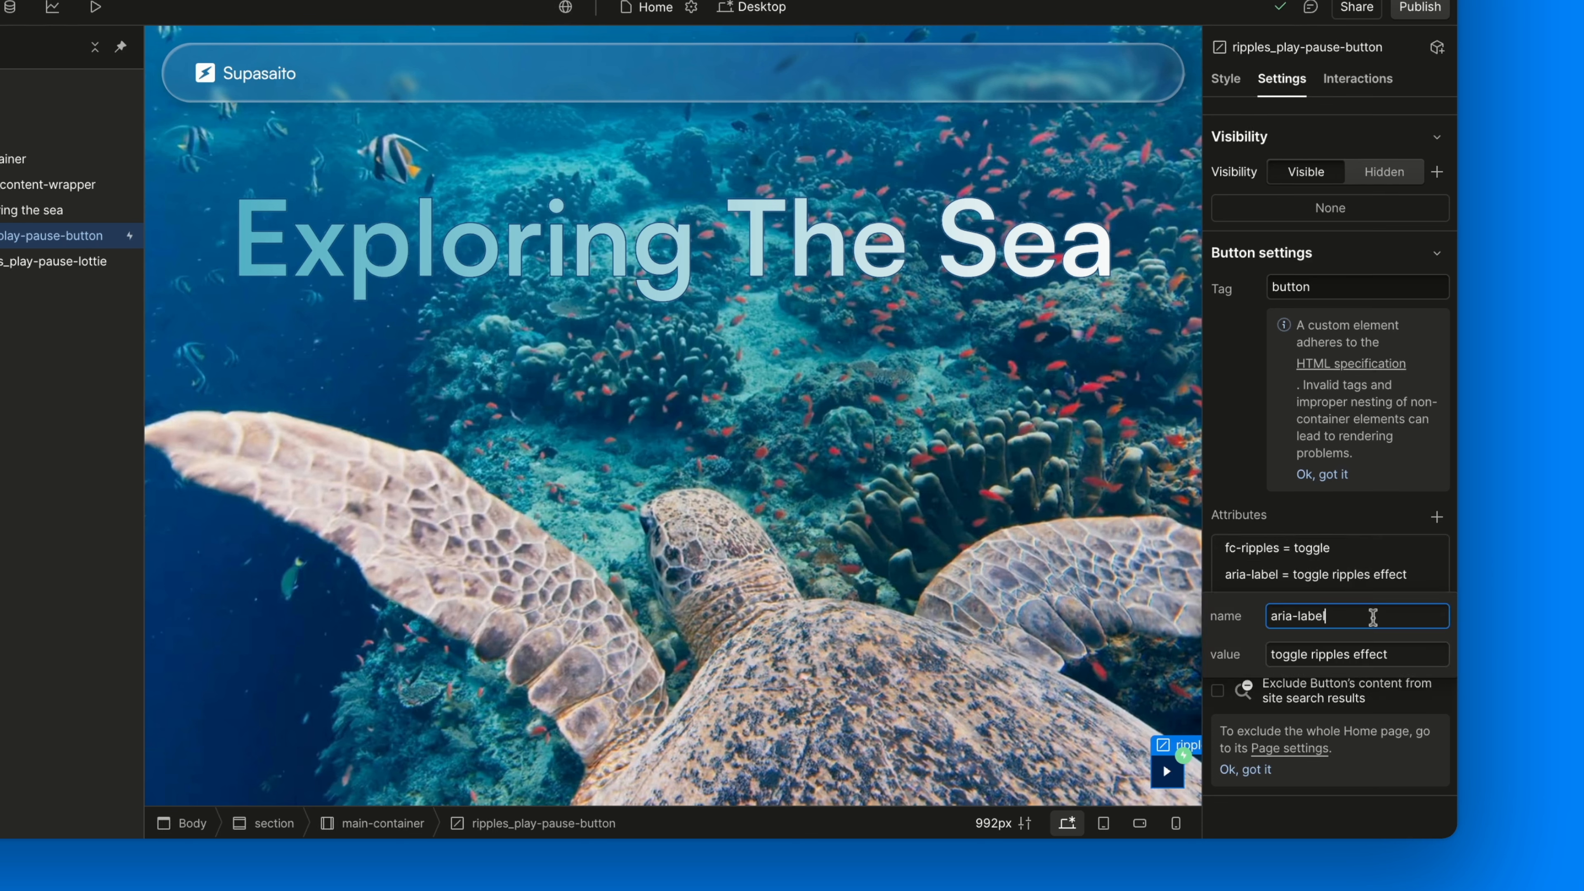
{"action": "left_click", "coordinate": [1409, 658]}
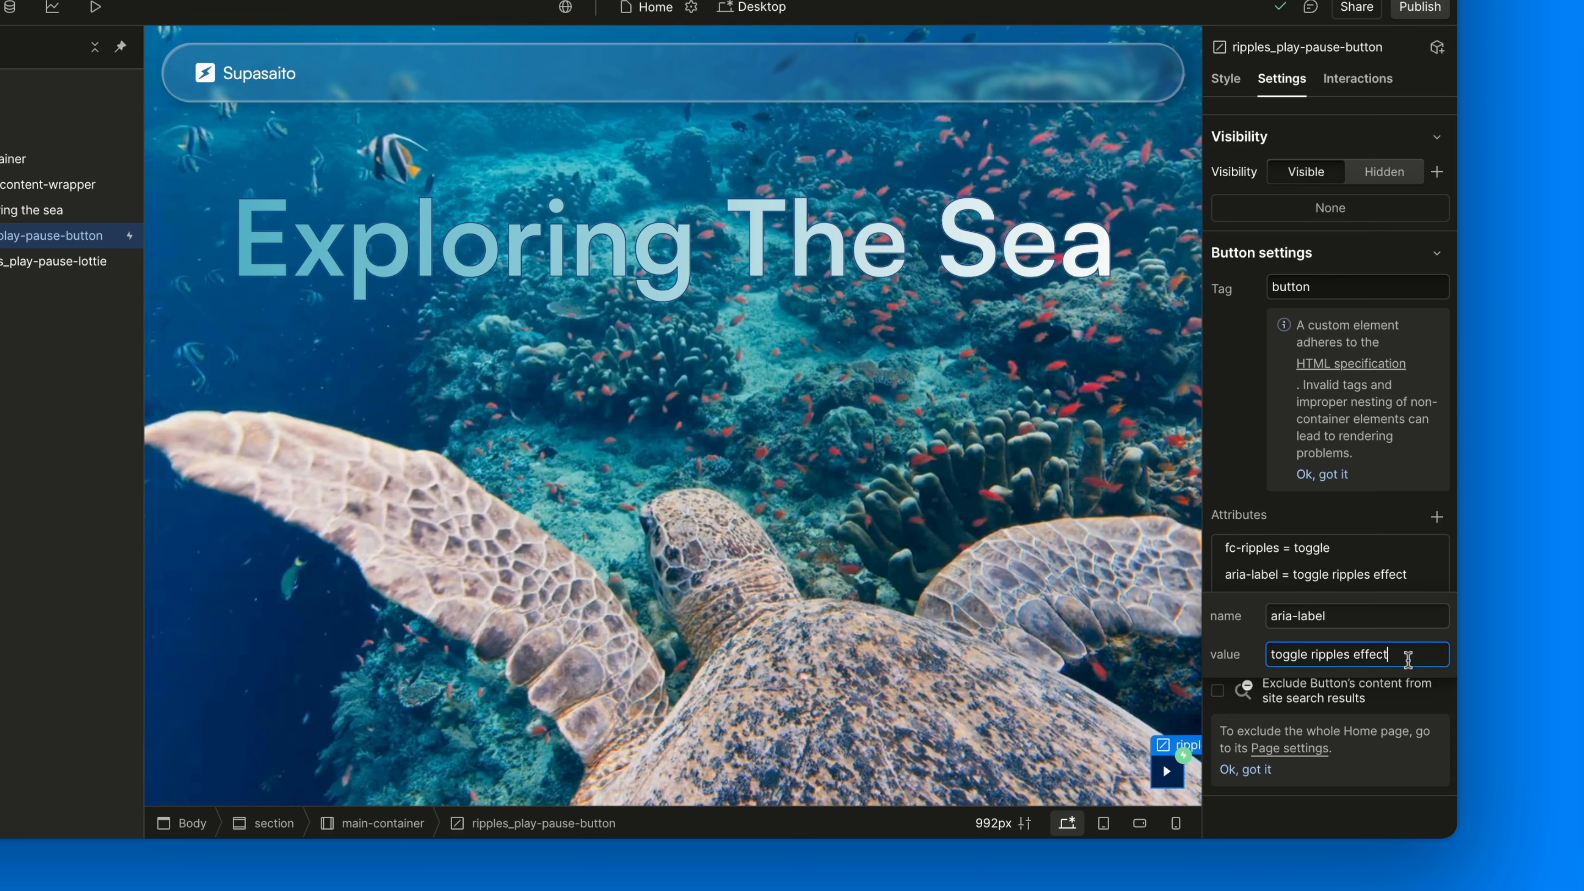
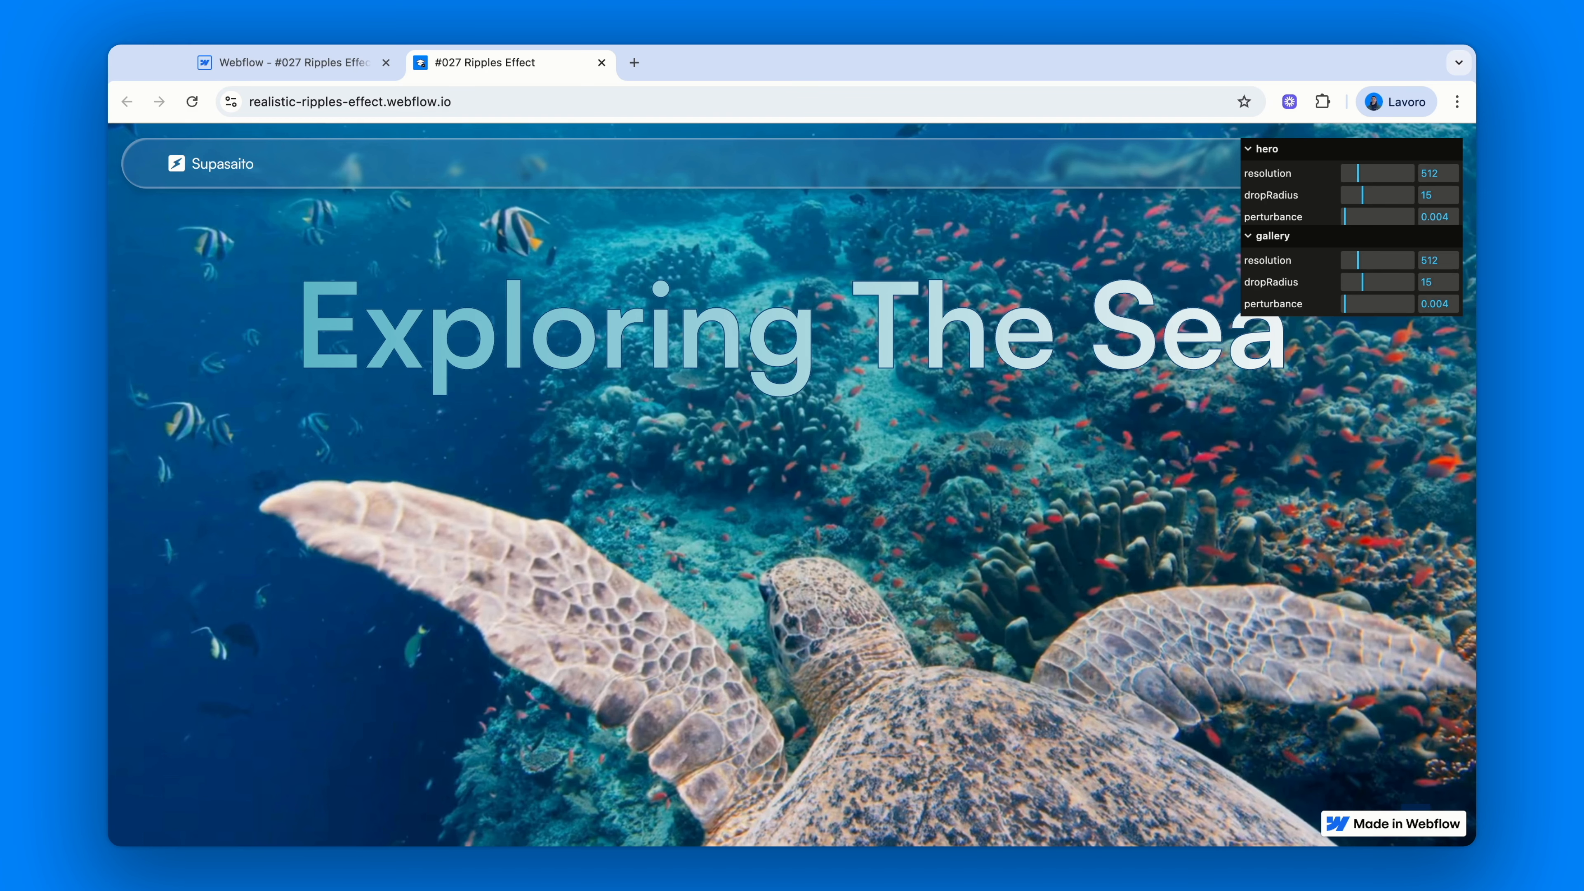
Review the hero section's fc-ripples="component" attribute, then view the published live site
{"action": "left_click", "coordinate": [299, 57]}
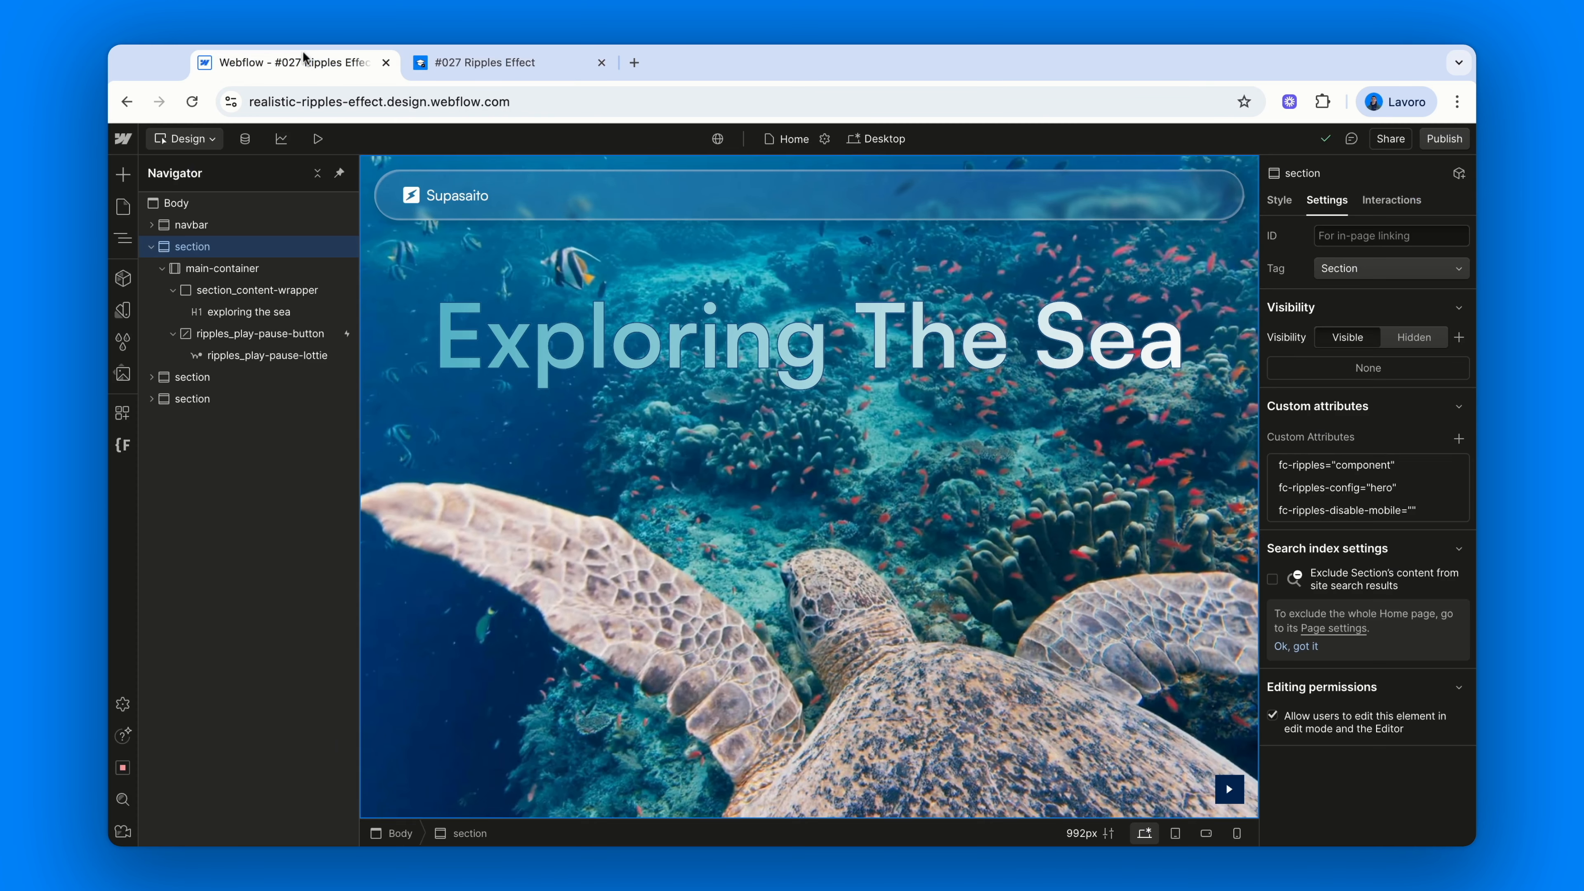
{"action": "left_click", "coordinate": [1362, 469]}
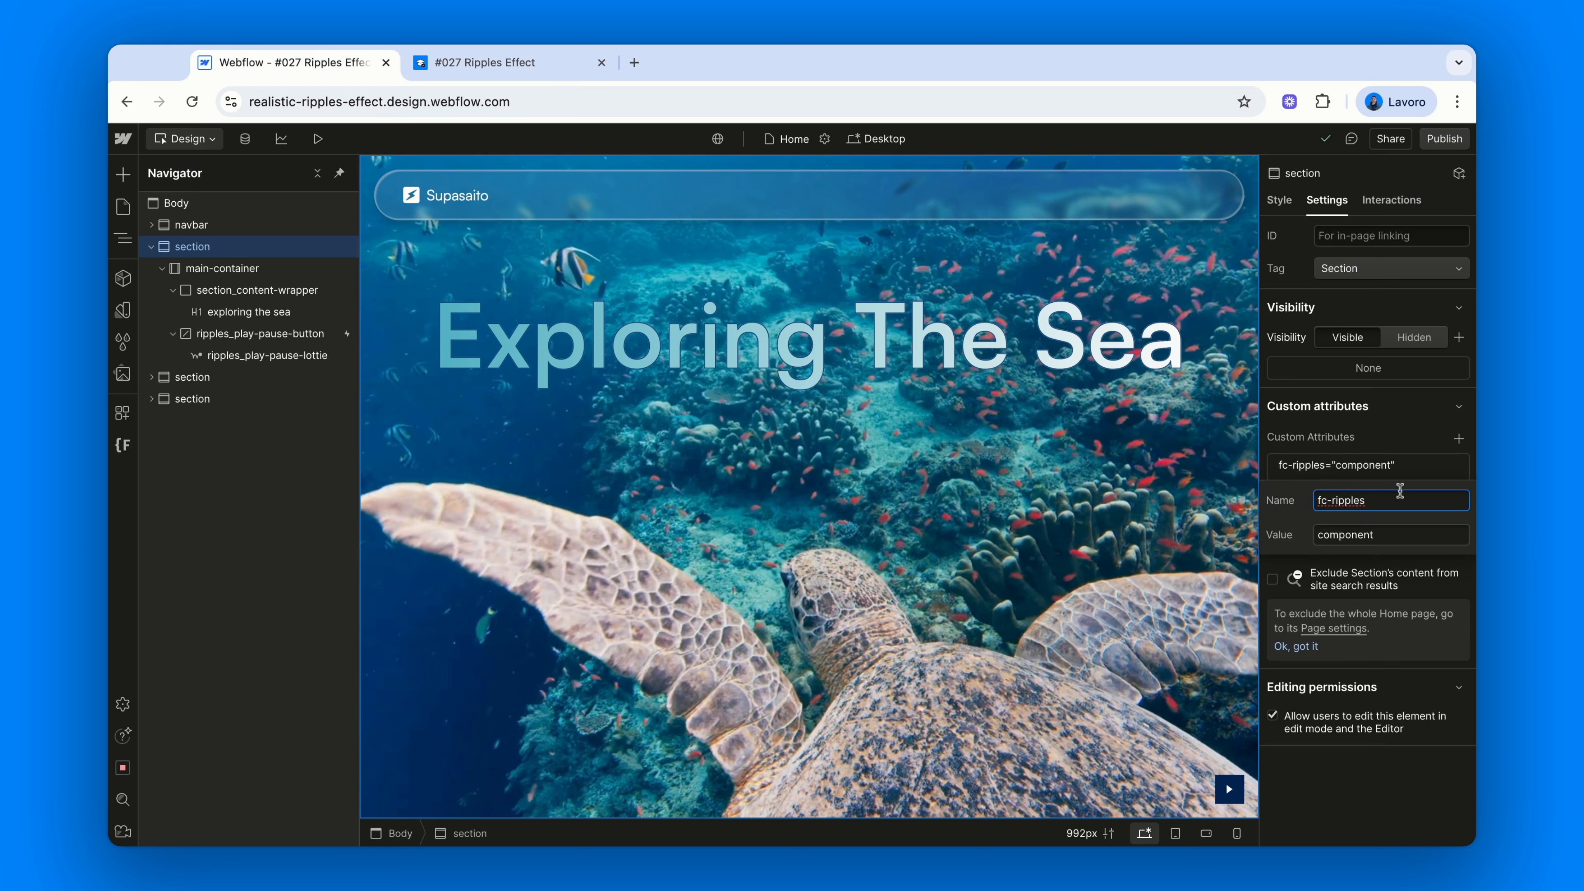
{"action": "left_click", "coordinate": [1404, 531]}
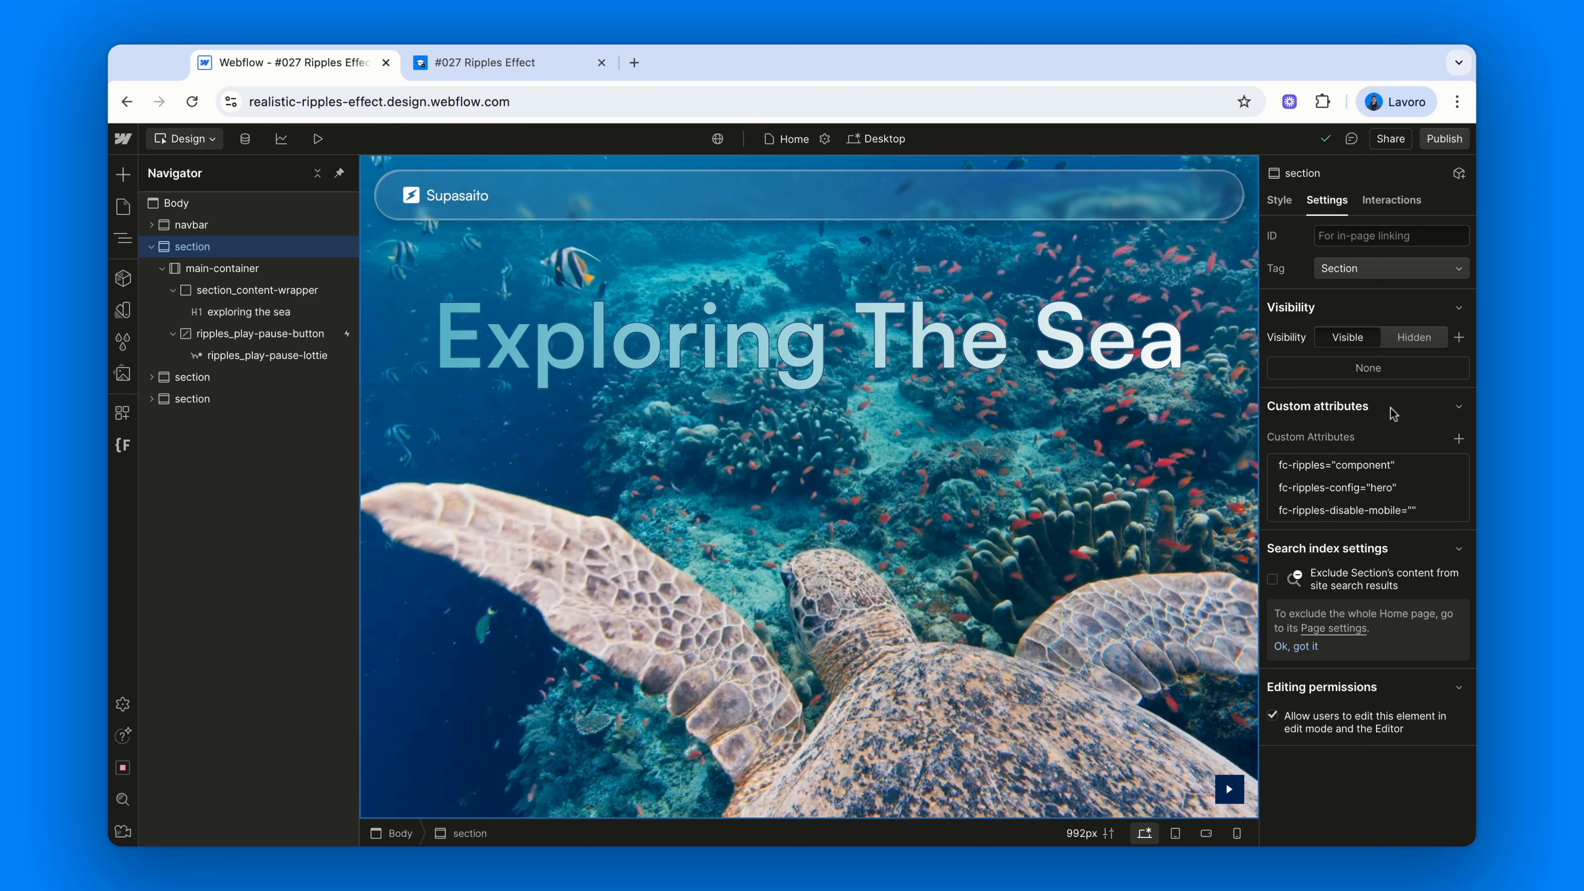
{"action": "left_click", "coordinate": [530, 64]}
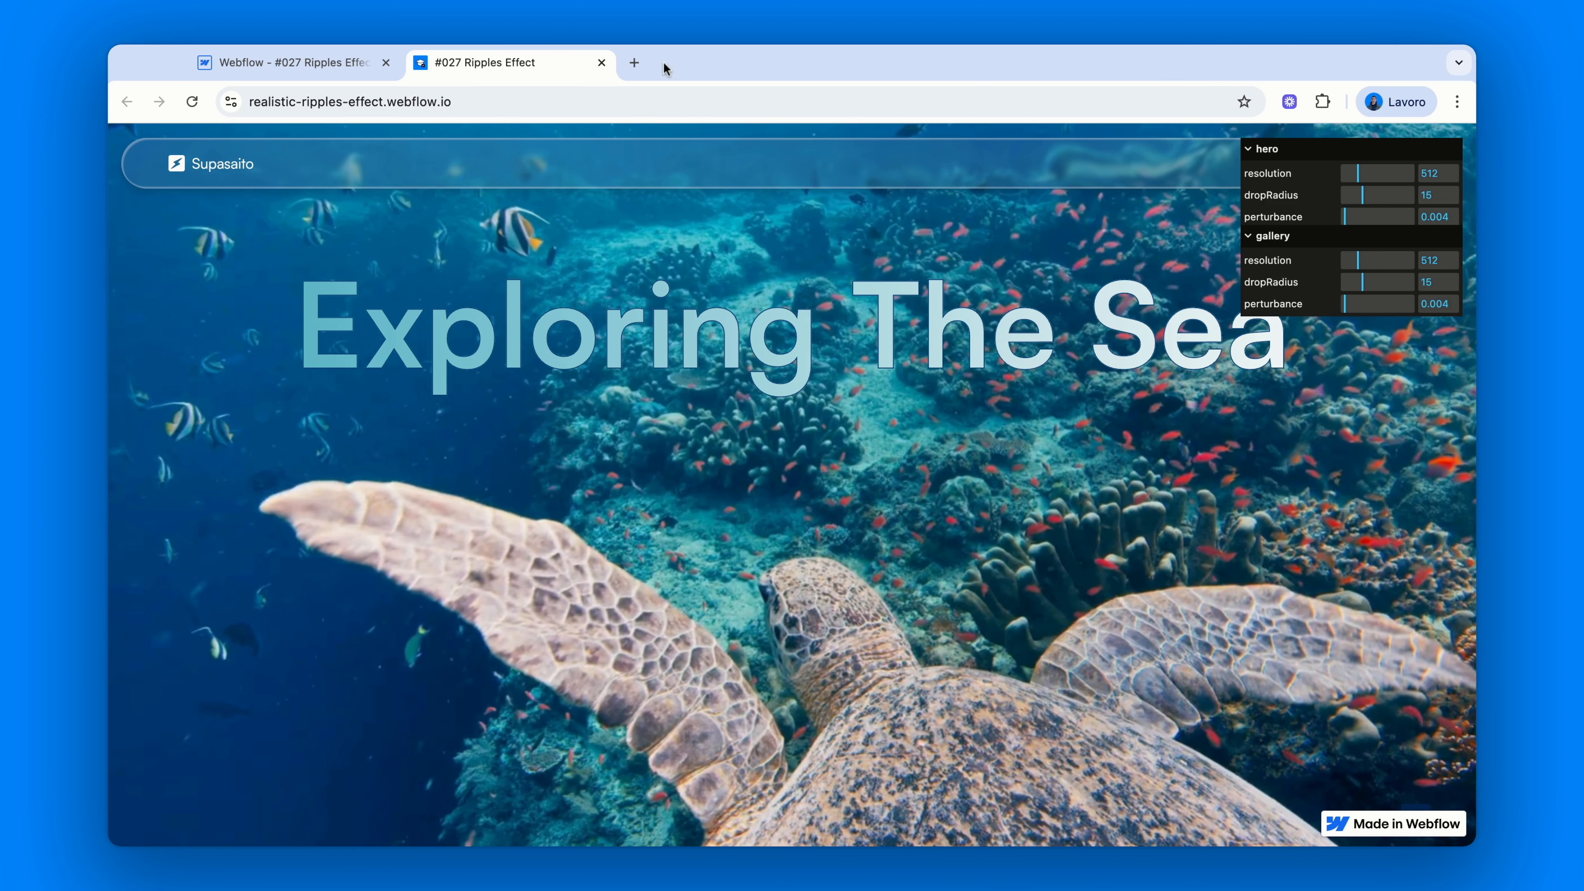
Back in the Designer, confirm fc-ripples-config is set to 'hero' and close it without changes
{"action": "left_click", "coordinate": [259, 62]}
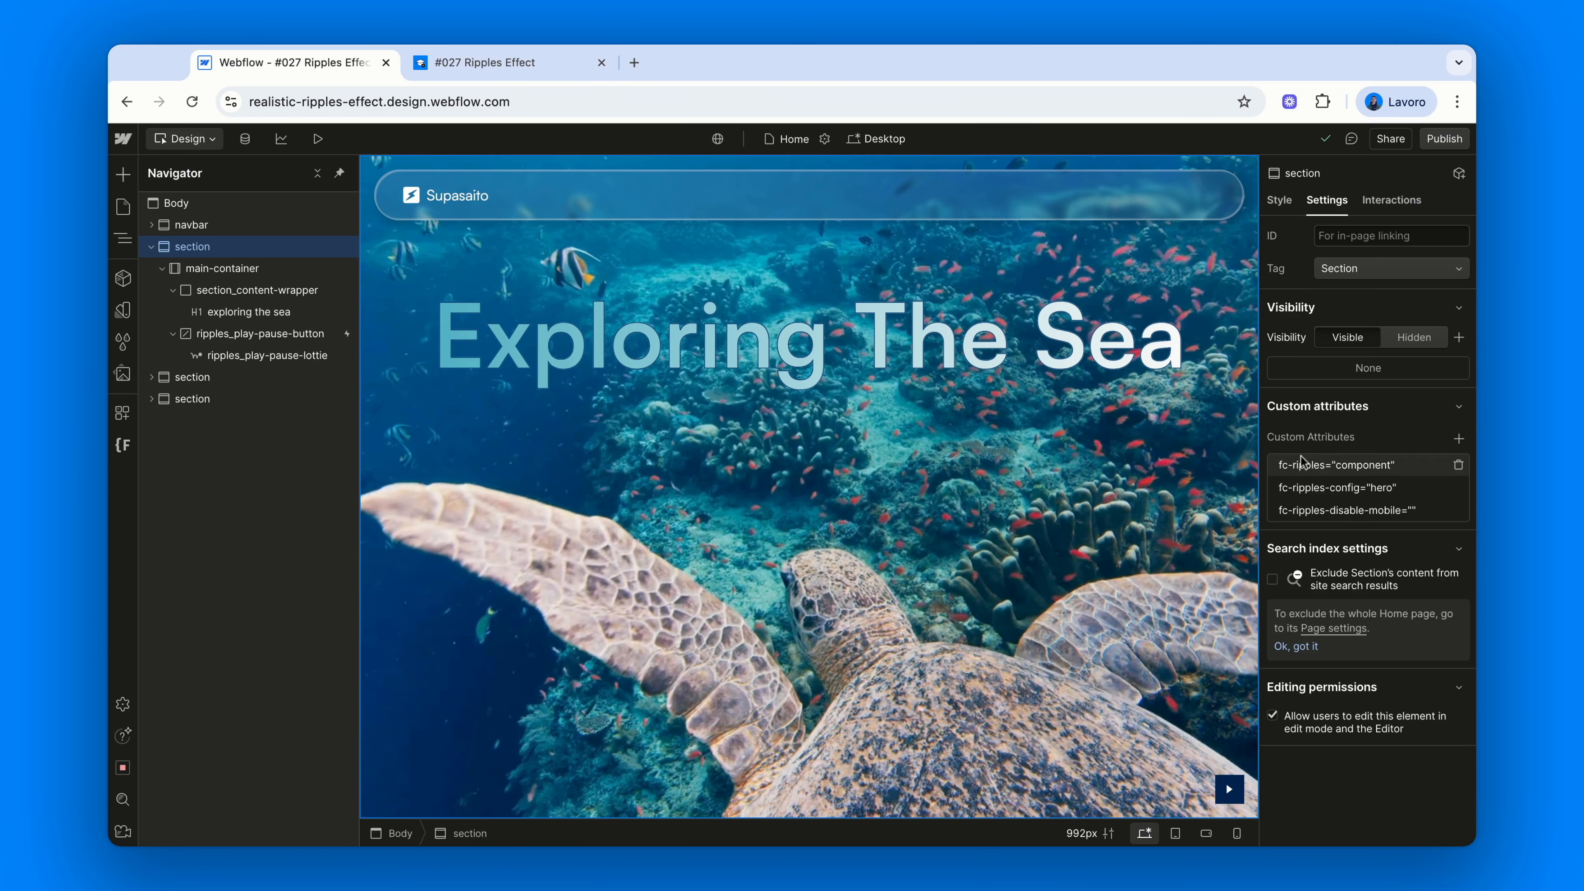
{"action": "left_click", "coordinate": [1357, 489]}
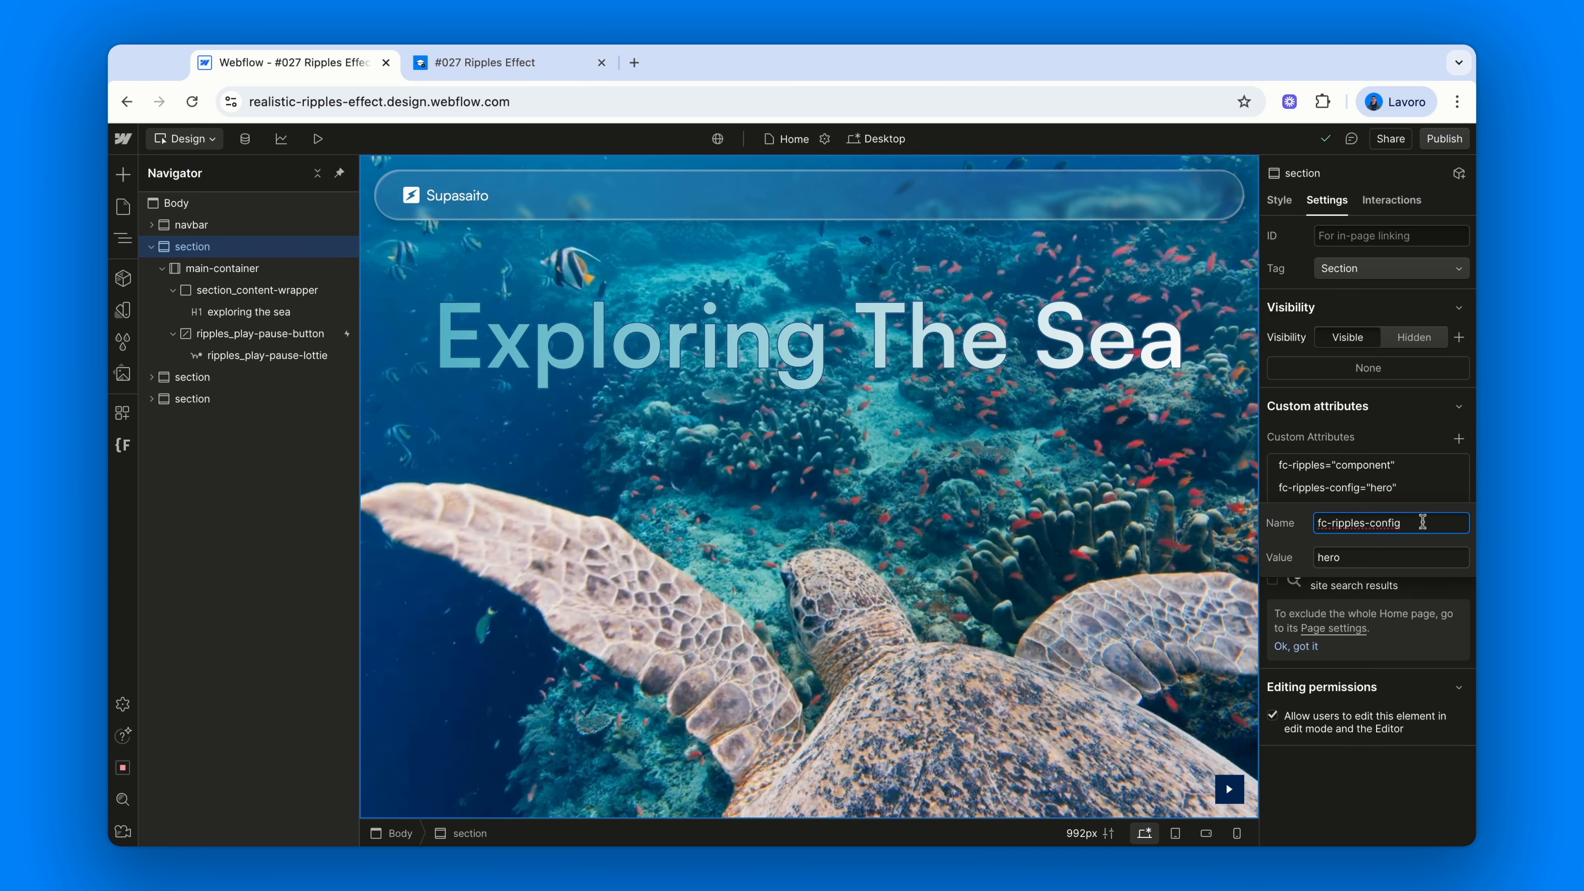
{"action": "left_click", "coordinate": [1386, 557]}
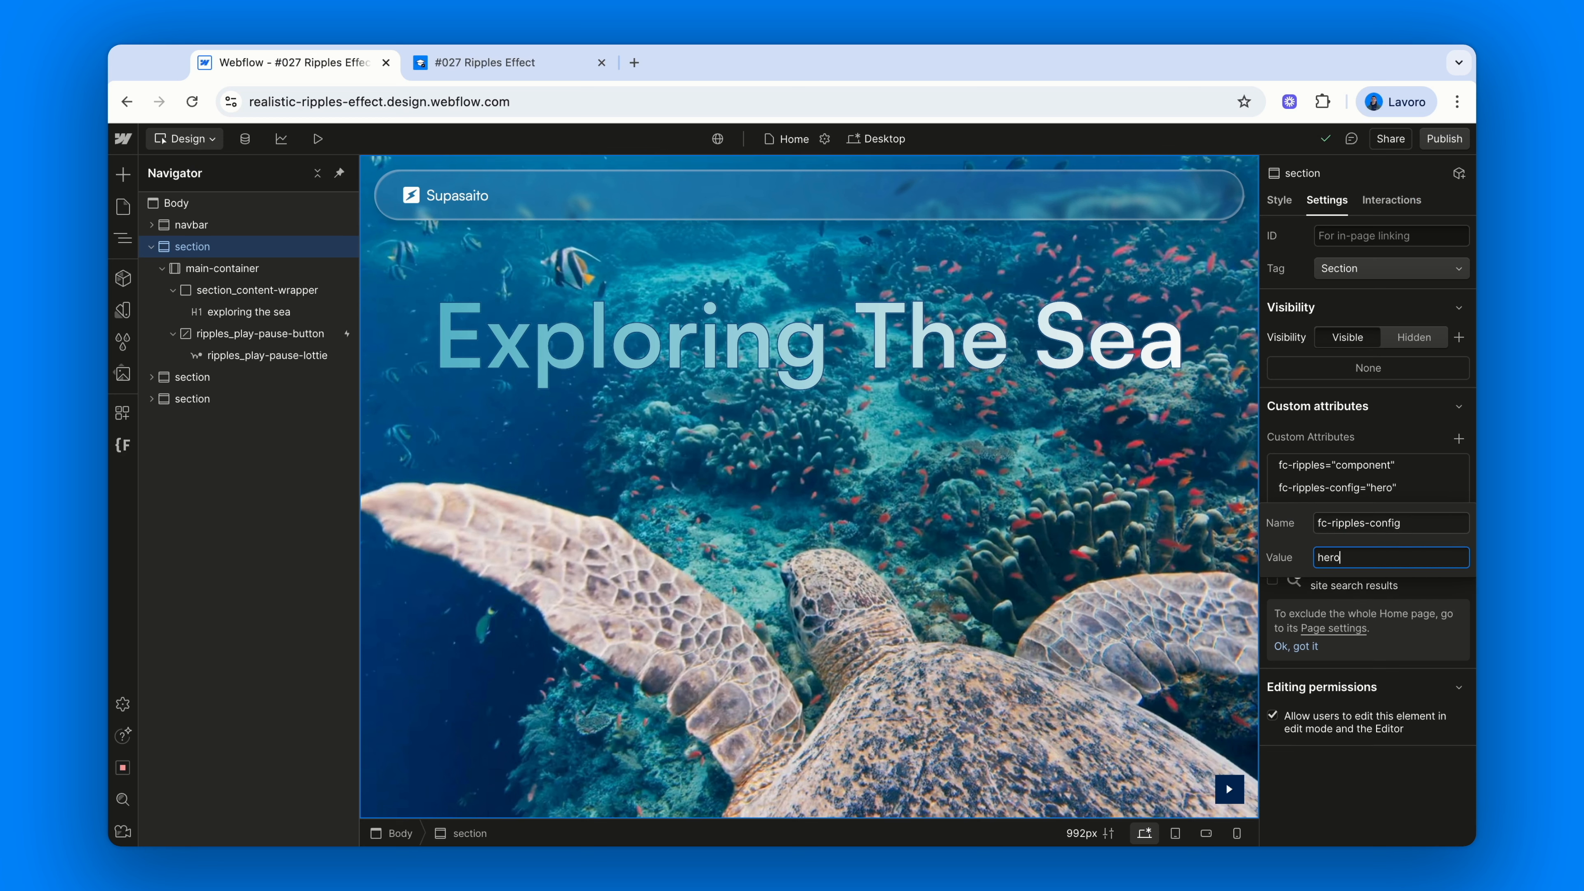
{"action": "key", "text": "Return"}
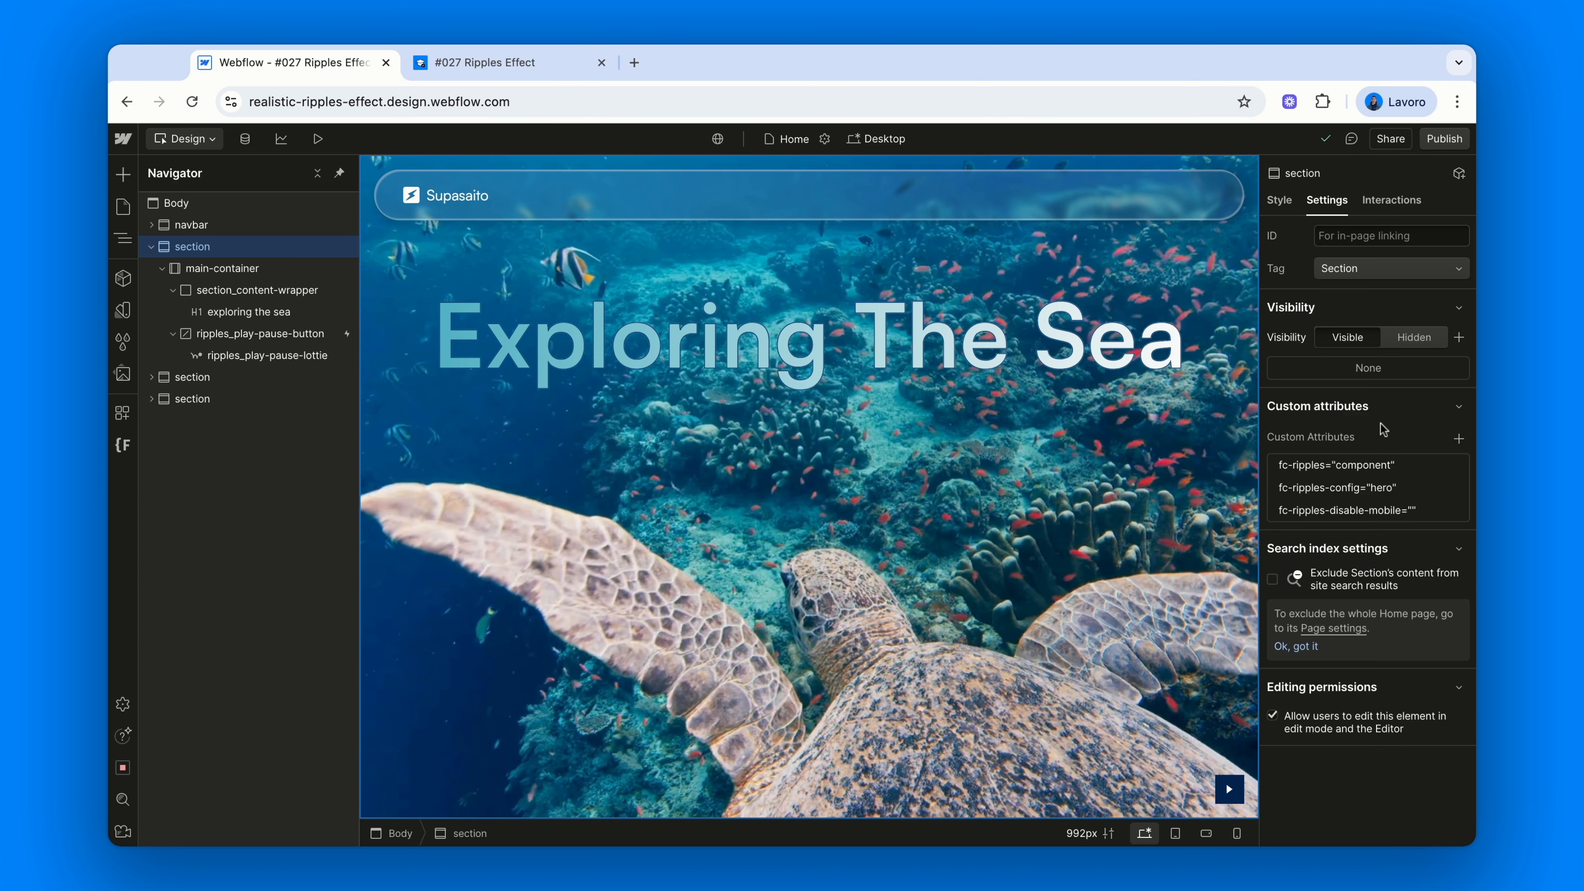
On the live site's debug panel, try hero resolution at 64 and 2048, then enter 512
{"action": "left_click", "coordinate": [537, 64]}
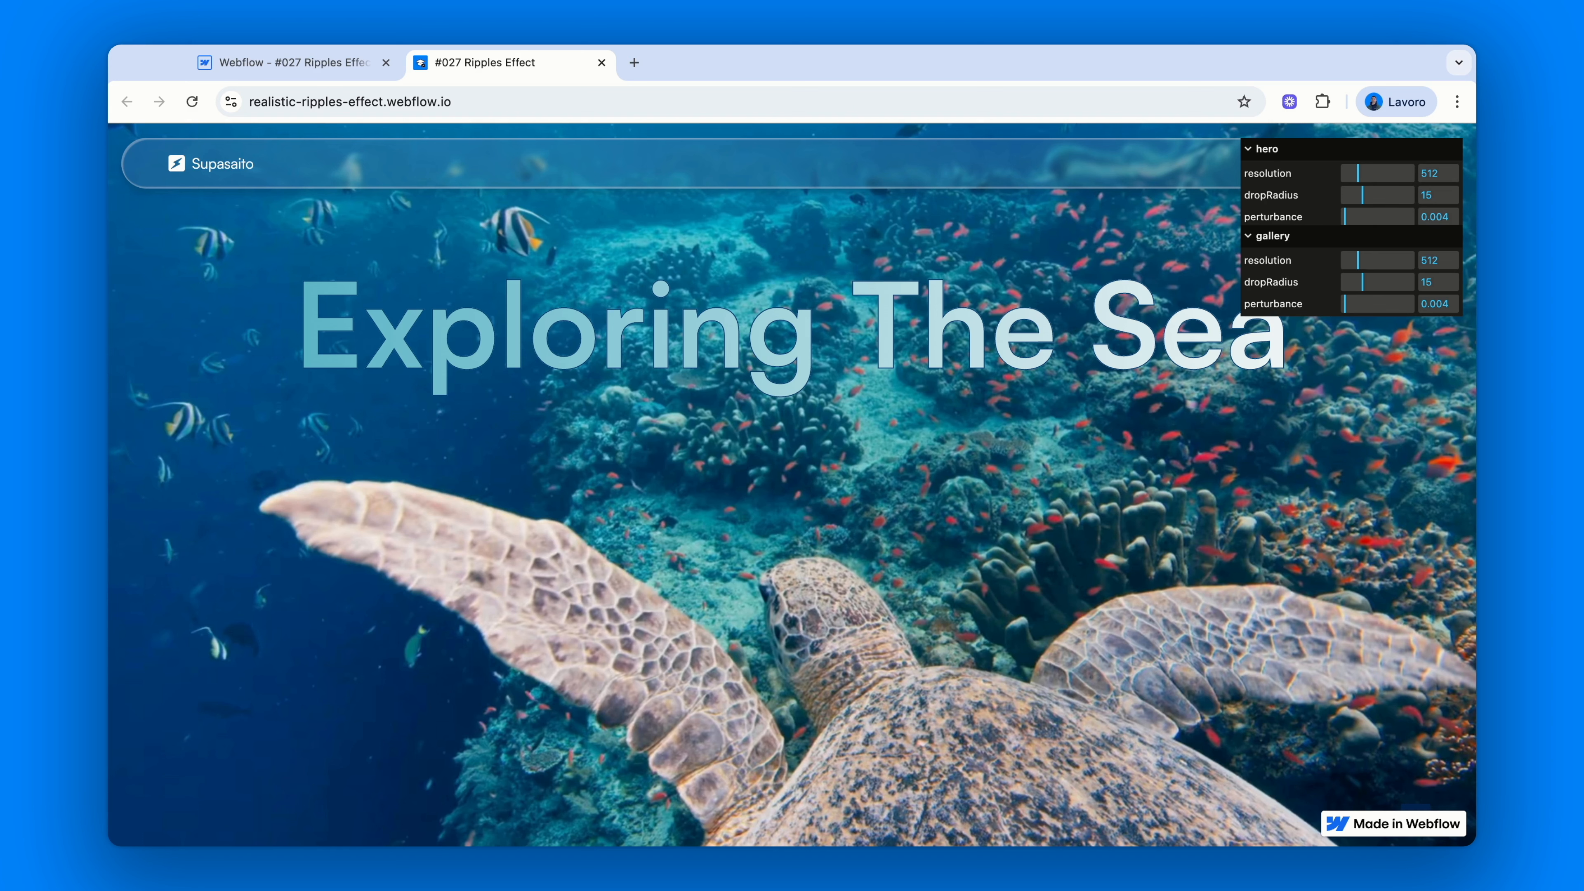
{"action": "left_click_drag", "start_coordinate": [1358, 172], "coordinate": [1341, 173]}
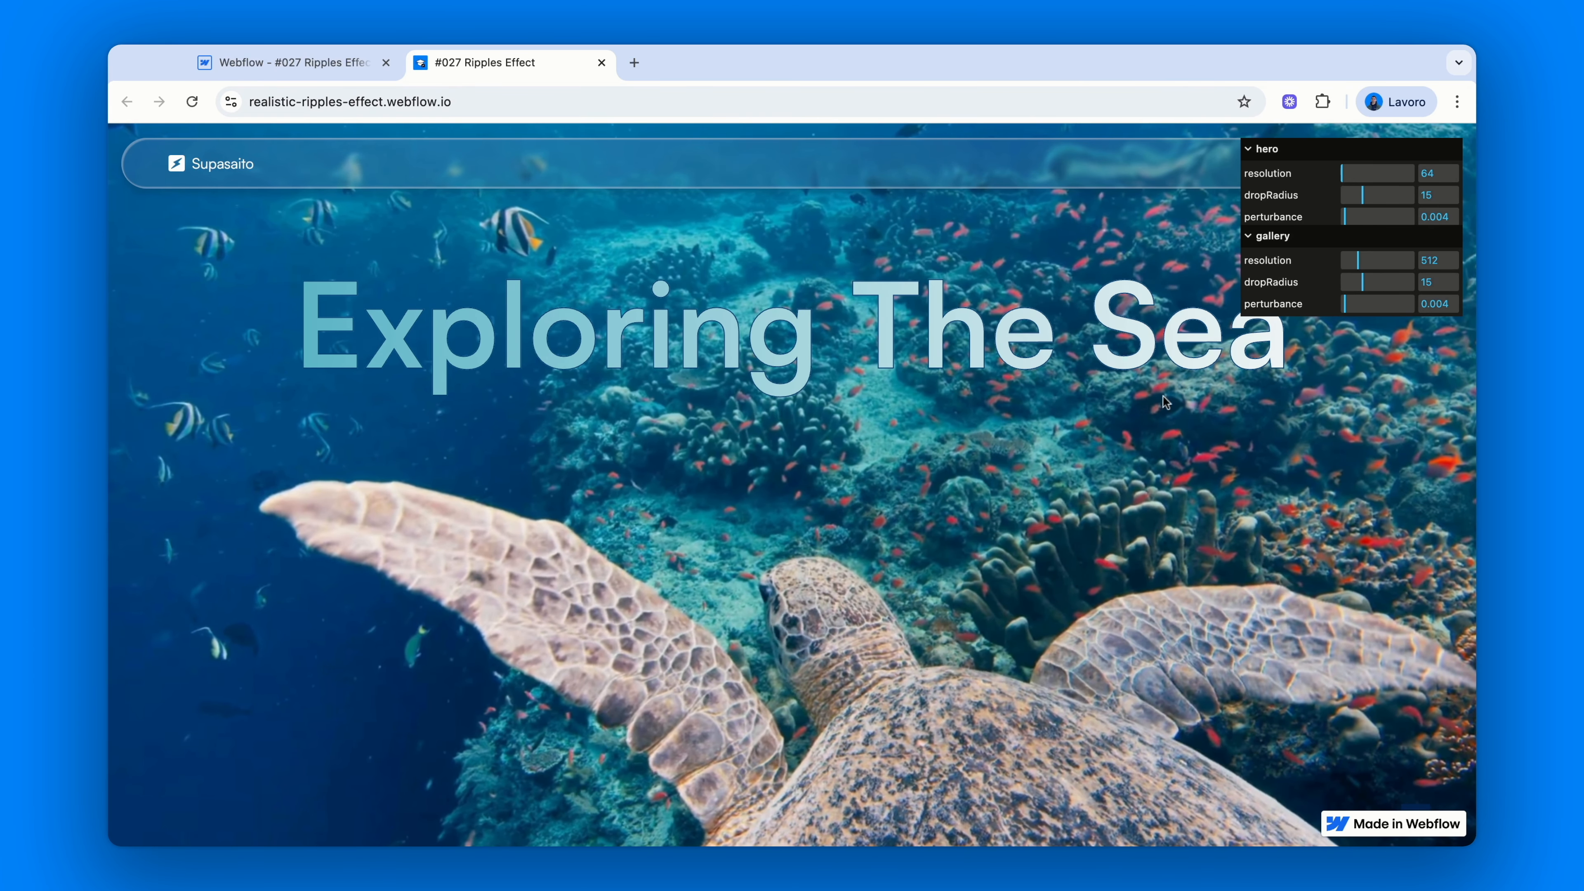
{"action": "left_click_drag", "start_coordinate": [1342, 173], "coordinate": [1414, 173]}
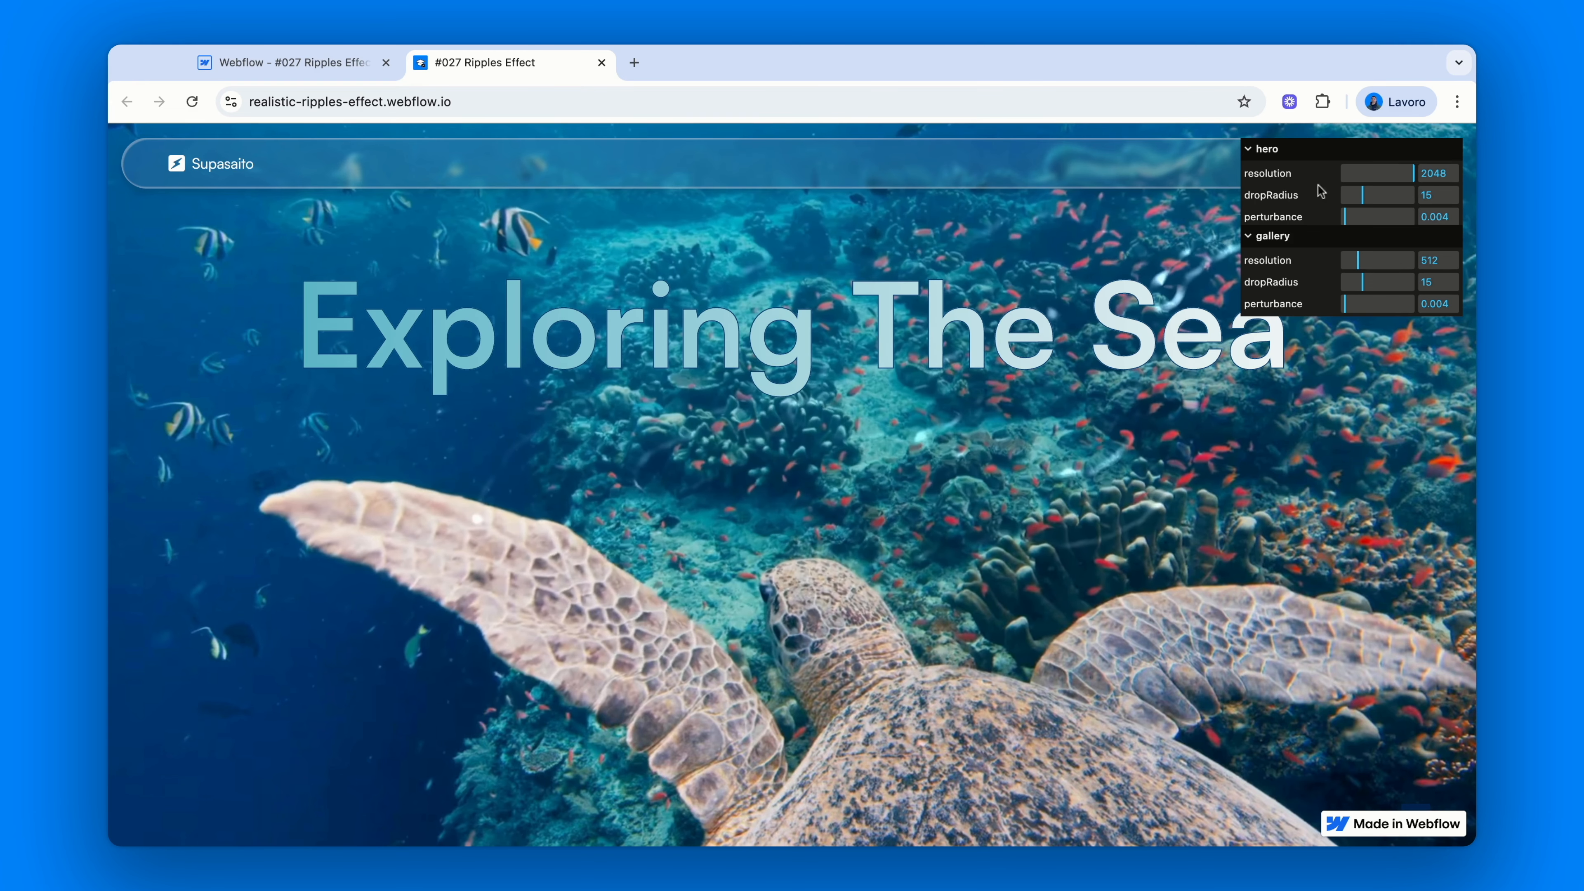
{"action": "left_click", "coordinate": [1454, 170]}
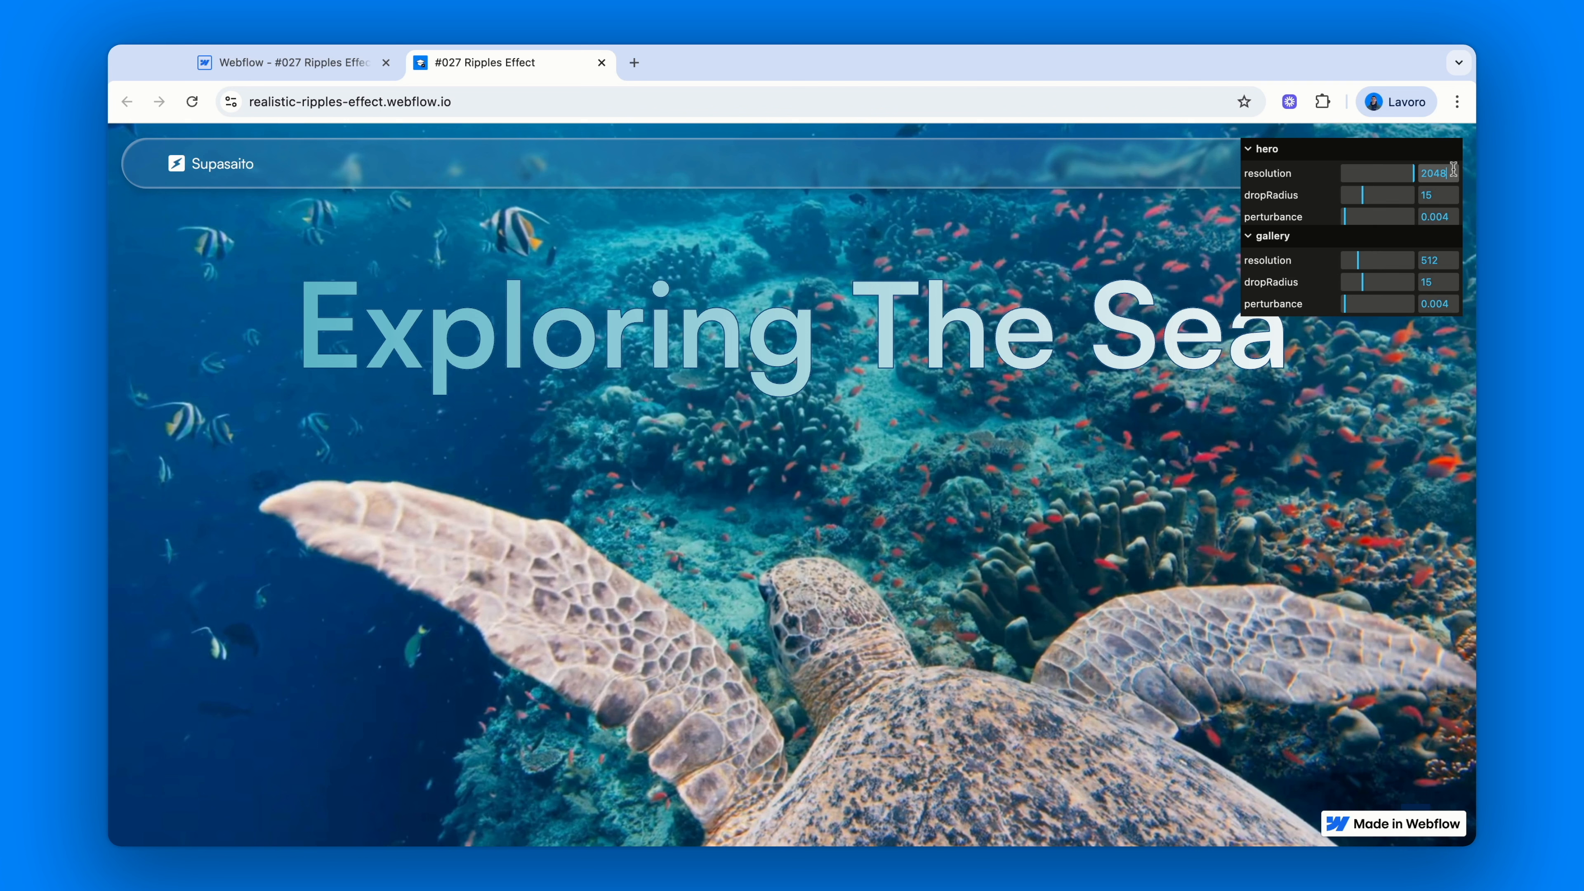
{"action": "key", "text": "BackSpace"}
{"action": "key", "text": "BackSpace"}
{"action": "key", "text": "BackSpace"}
{"action": "key", "text": "BackSpace"}
{"action": "type", "text": "512"}
{"action": "key", "text": "Return"}
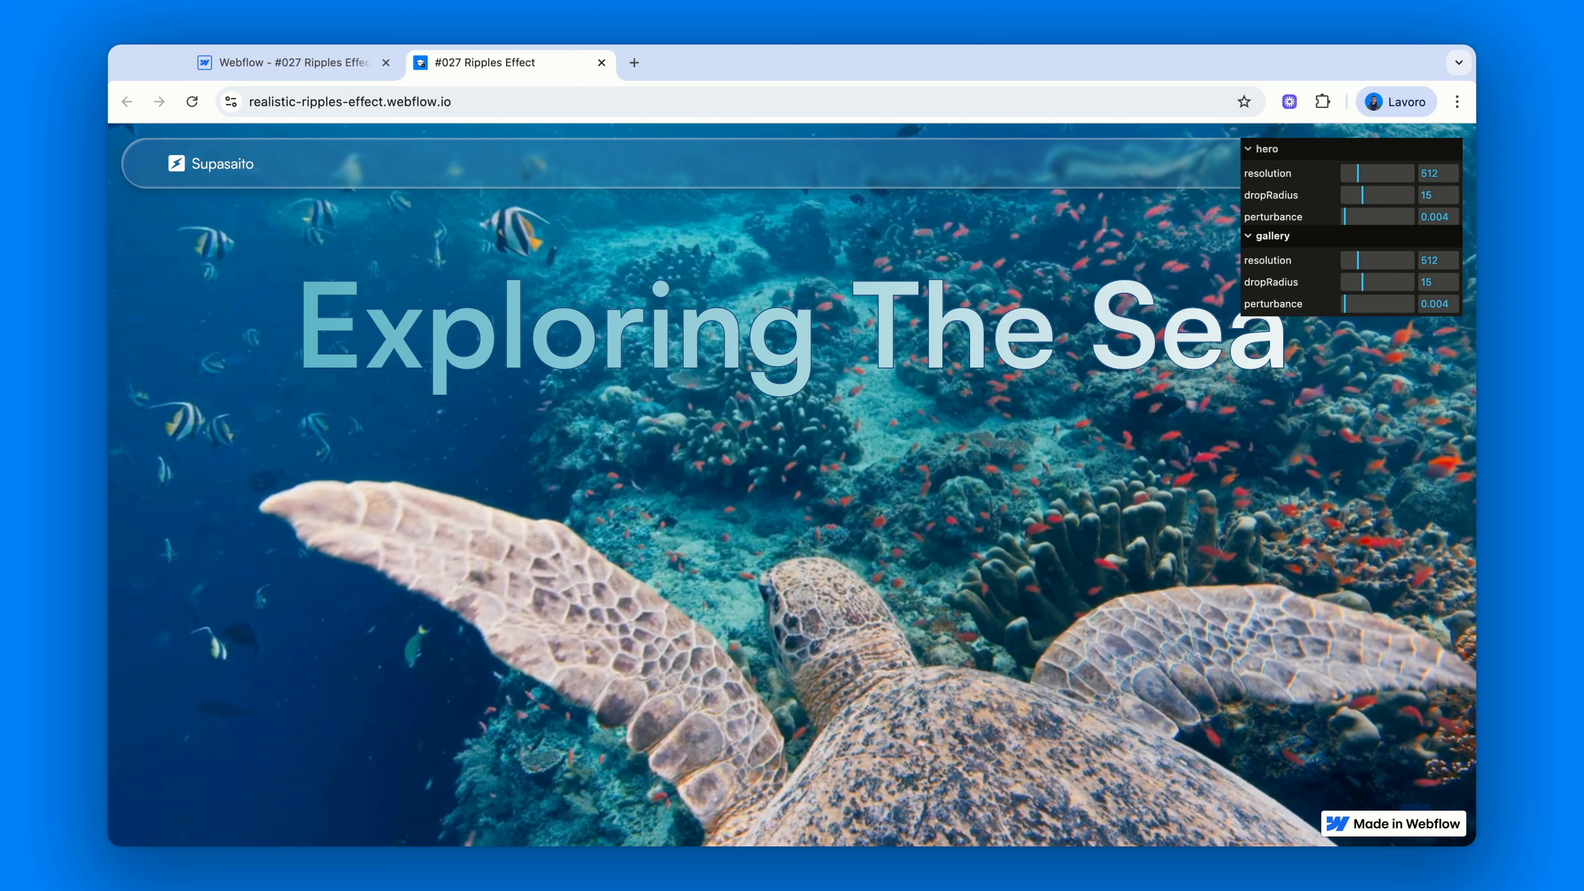
{"action": "left_click_drag", "start_coordinate": [1363, 195], "coordinate": [1342, 195]}
{"action": "left_click_drag", "start_coordinate": [1342, 195], "coordinate": [1415, 195]}
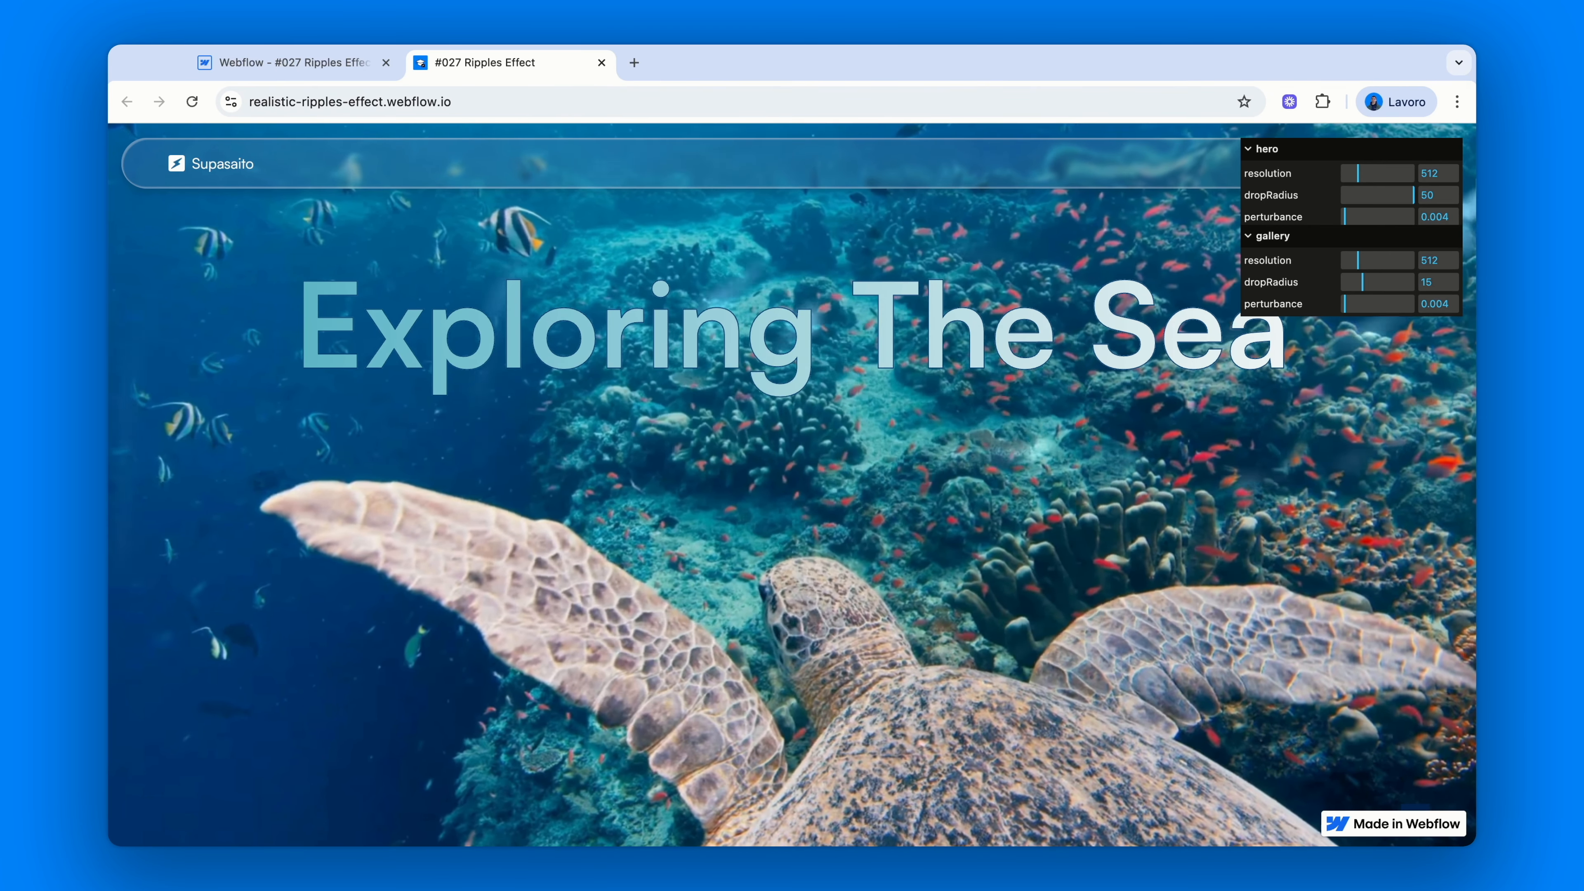
{"action": "double_click", "coordinate": [1445, 193]}
{"action": "type", "text": "15"}
{"action": "key", "text": "Return"}
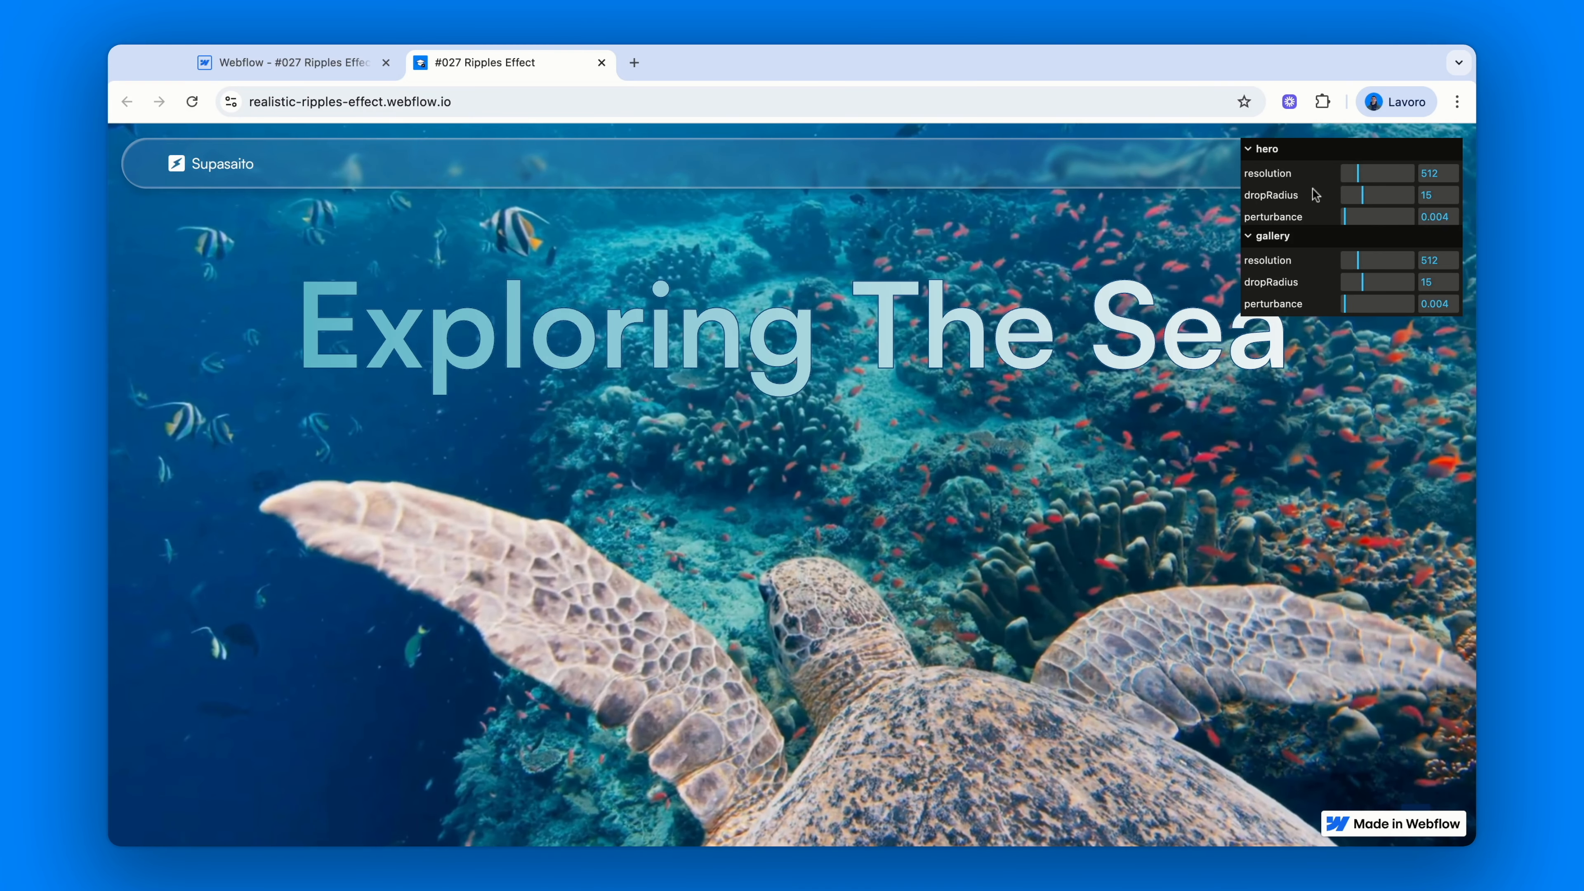
{"action": "left_click", "coordinate": [1444, 195]}
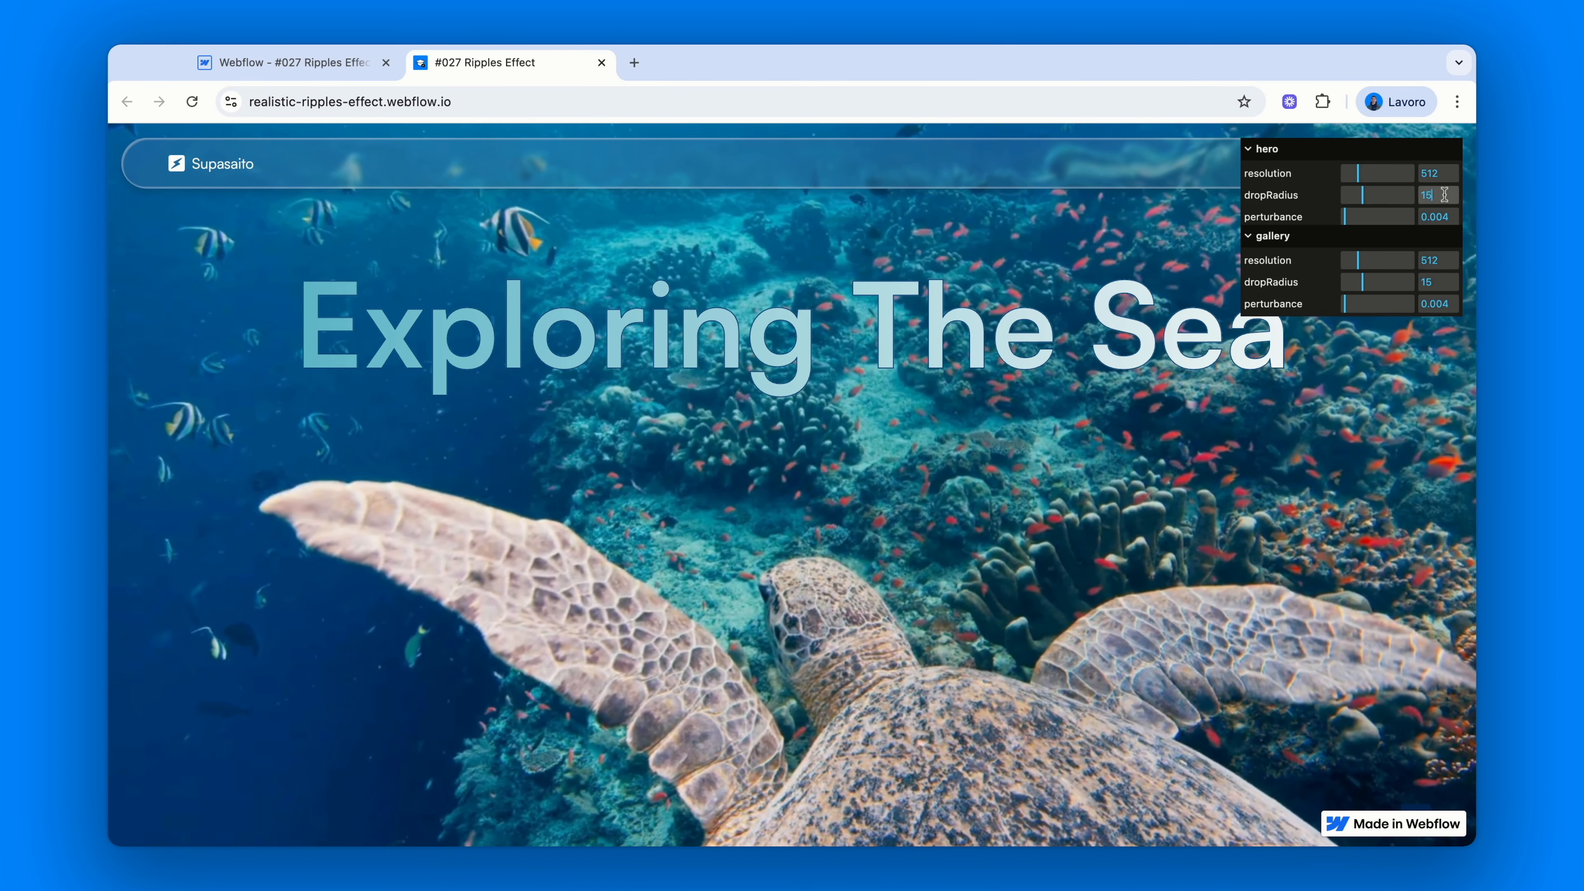
{"action": "key", "text": "BackSpace"}
{"action": "key", "text": "BackSpace"}
{"action": "type", "text": "30"}
{"action": "key", "text": "Return"}
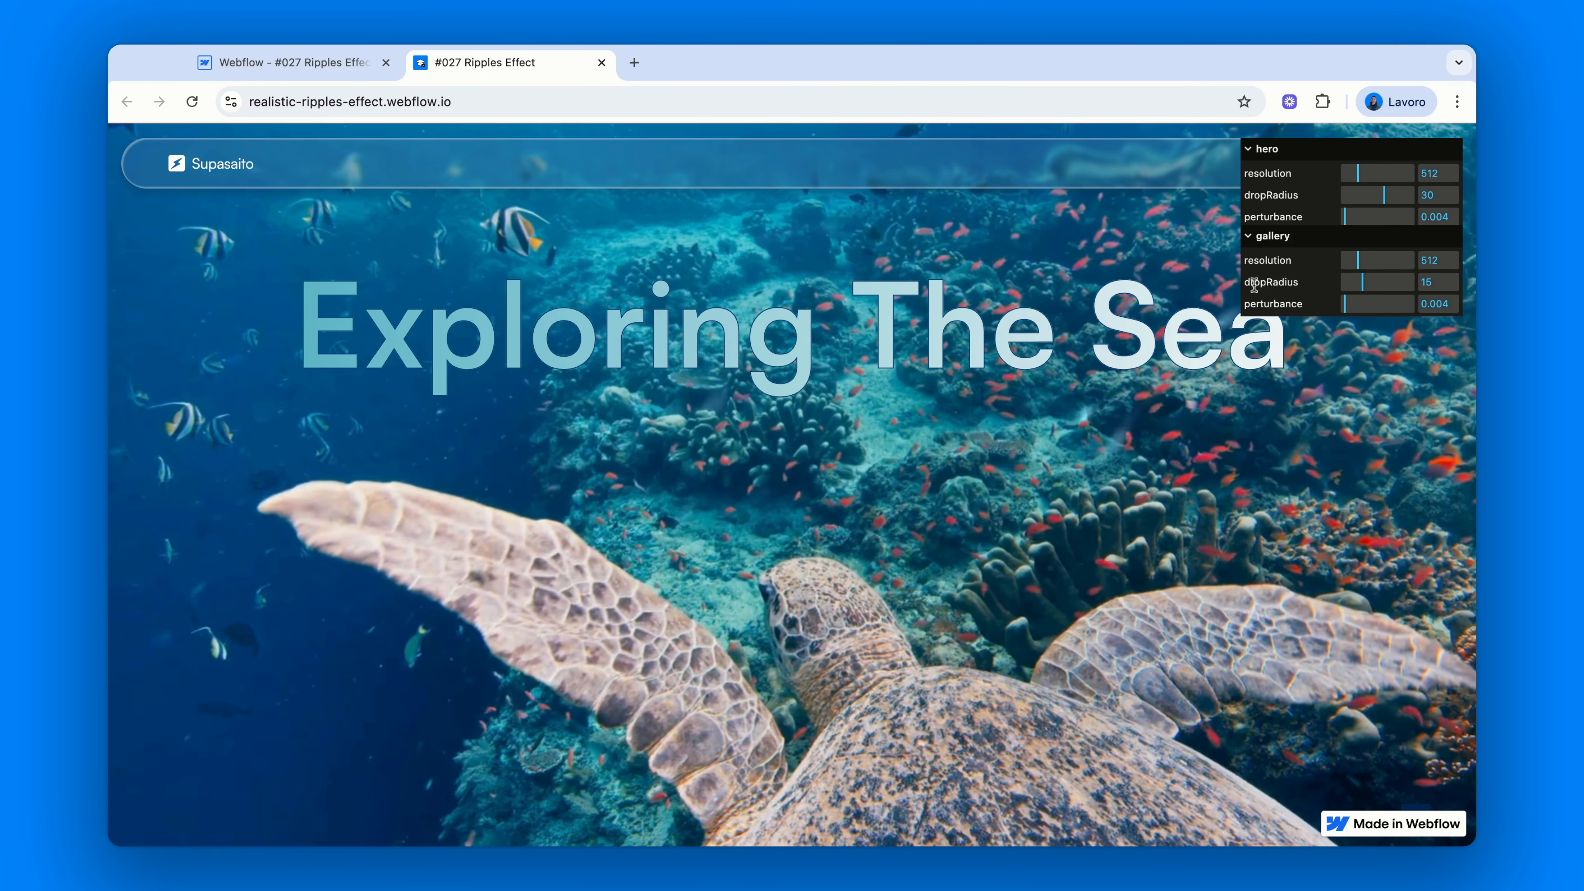
{"action": "left_click", "coordinate": [1442, 195]}
{"action": "key", "text": "BackSpace"}
{"action": "key", "text": "BackSpace"}
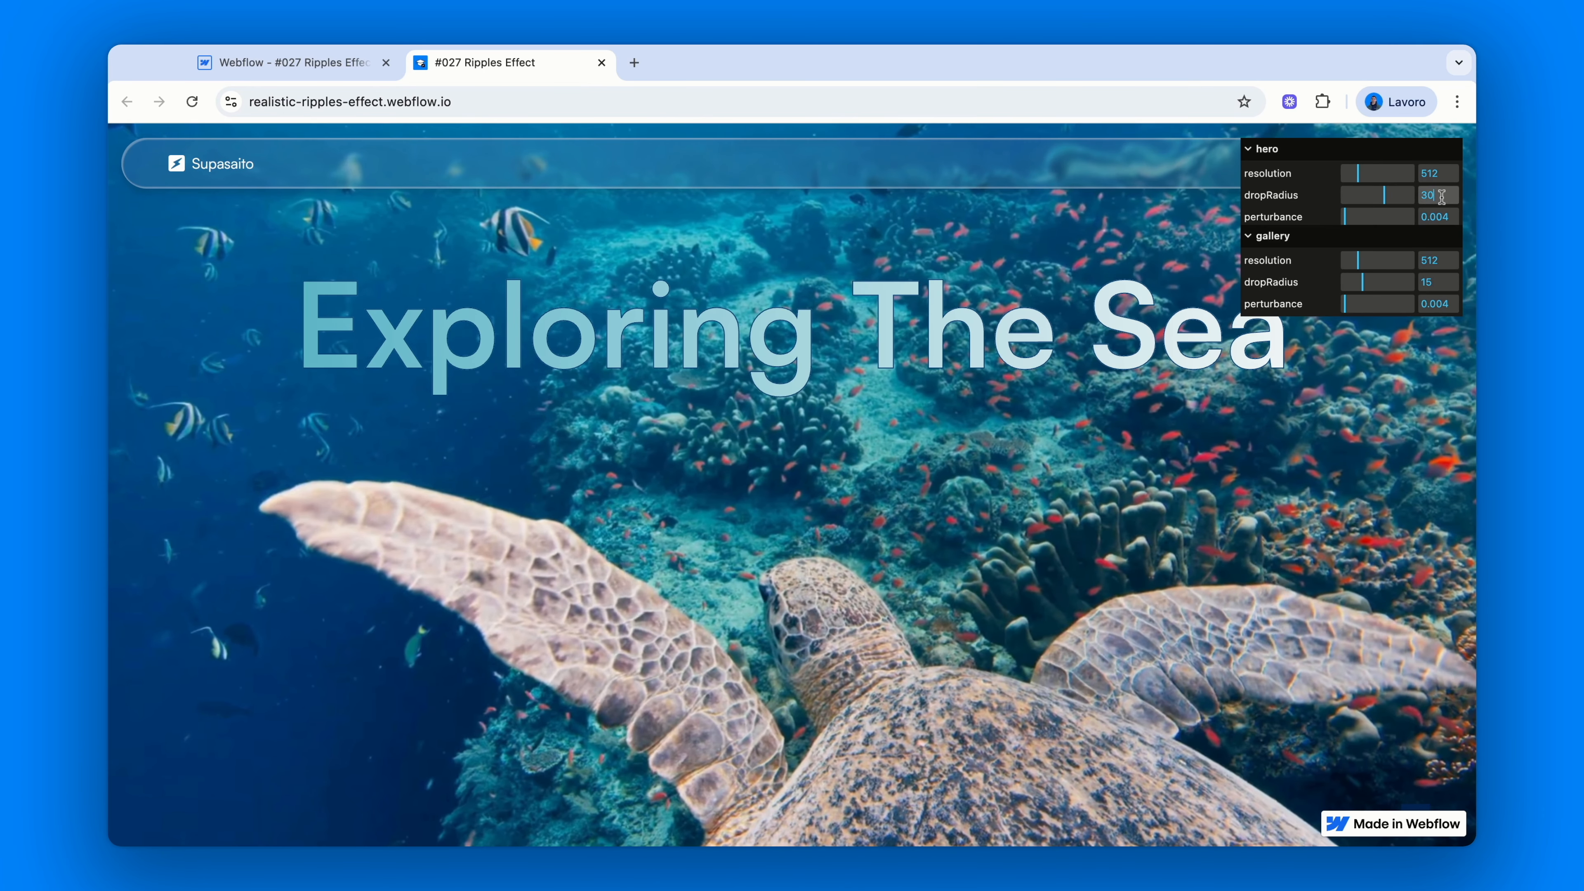
{"action": "type", "text": "15"}
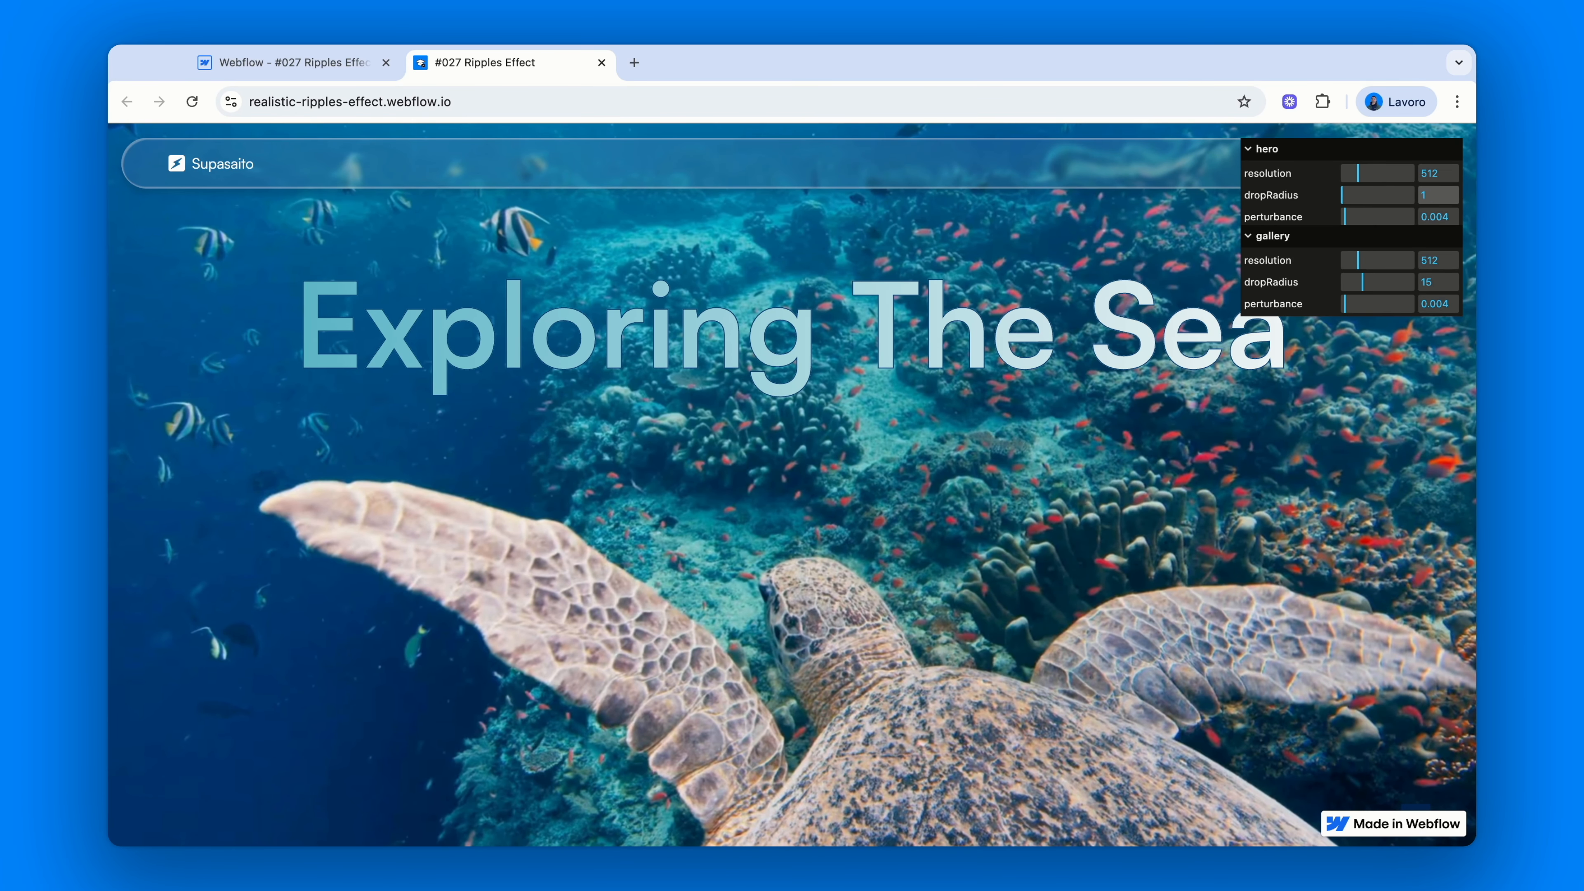
{"action": "key", "text": "Return"}
Test hero perturbance at 0 and its 0.1 maximum, then enter 0.004
{"action": "left_click_drag", "start_coordinate": [1345, 219], "coordinate": [1339, 220]}
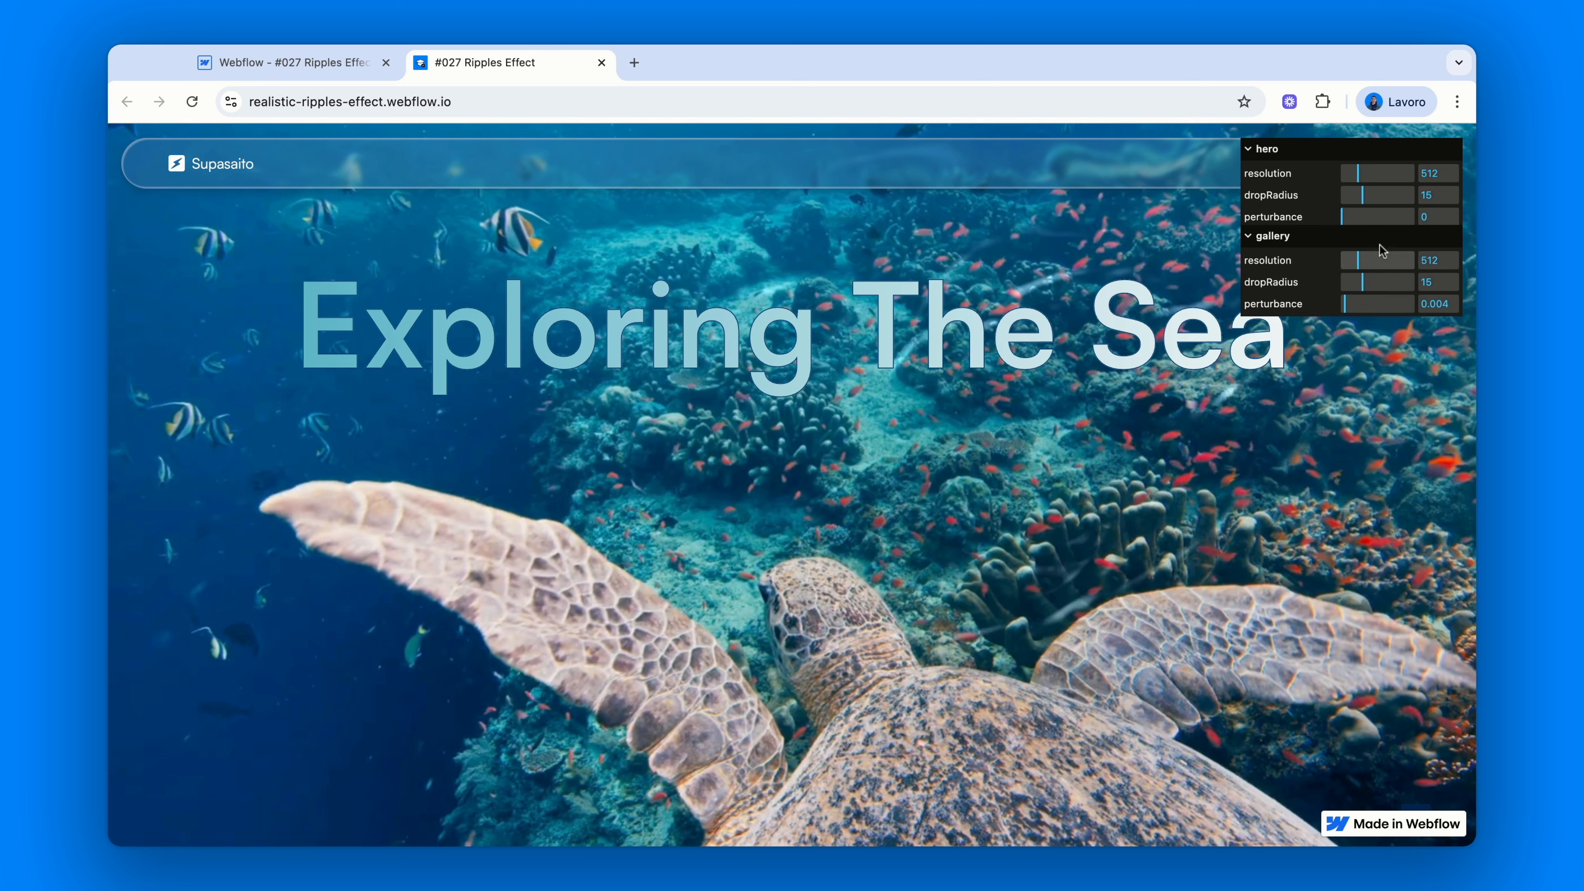
{"action": "left_click_drag", "start_coordinate": [1341, 218], "coordinate": [1415, 217]}
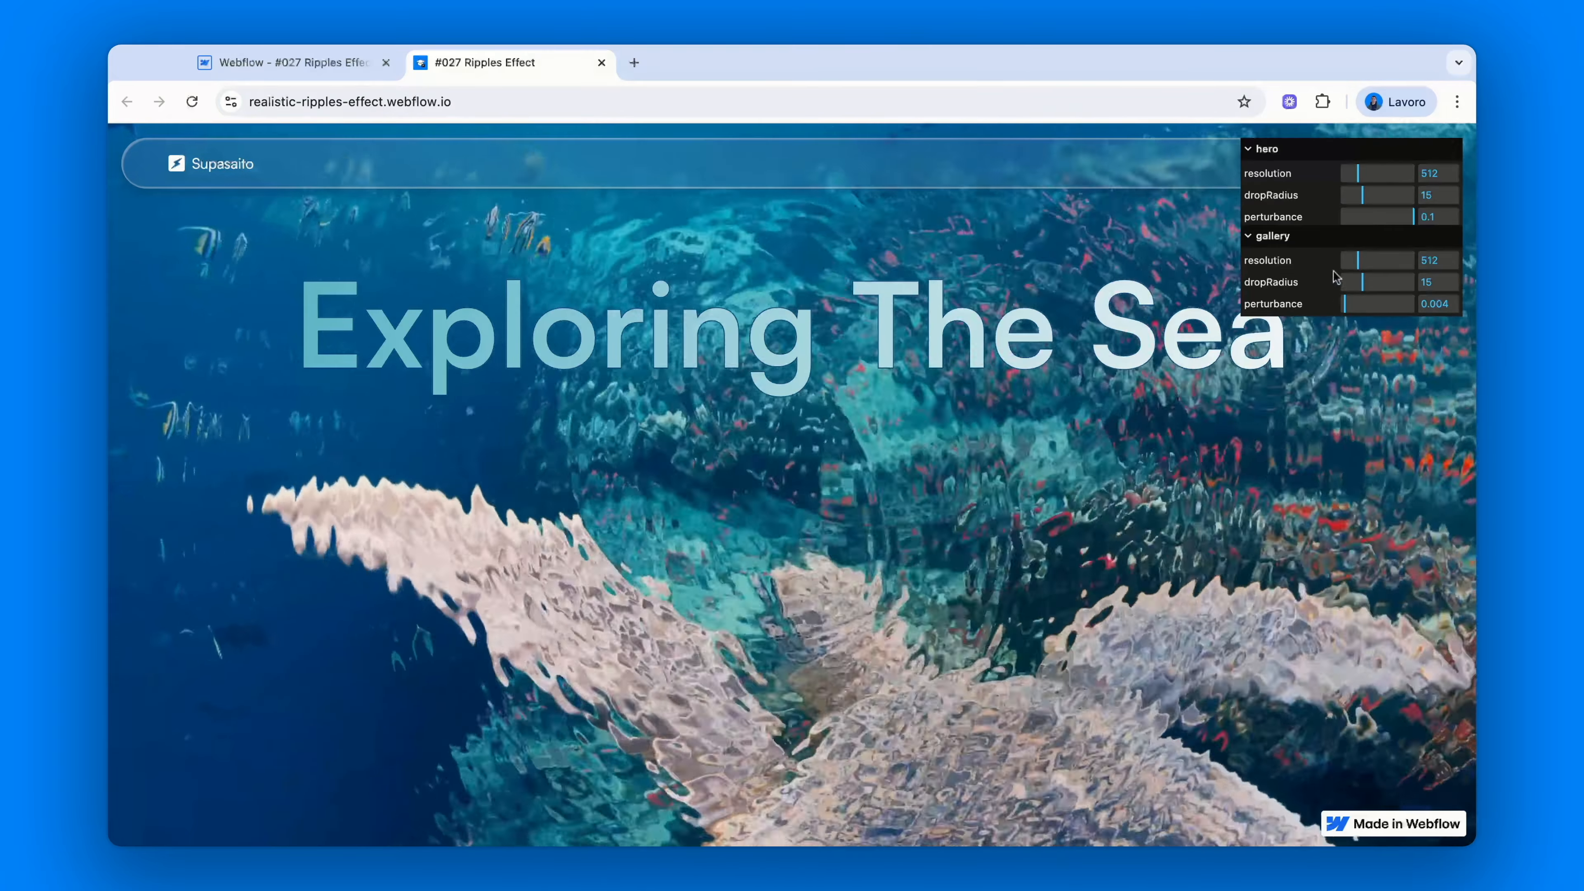
{"action": "double_click", "coordinate": [1446, 219]}
{"action": "type", "text": "0.004"}
{"action": "key", "text": "Return"}
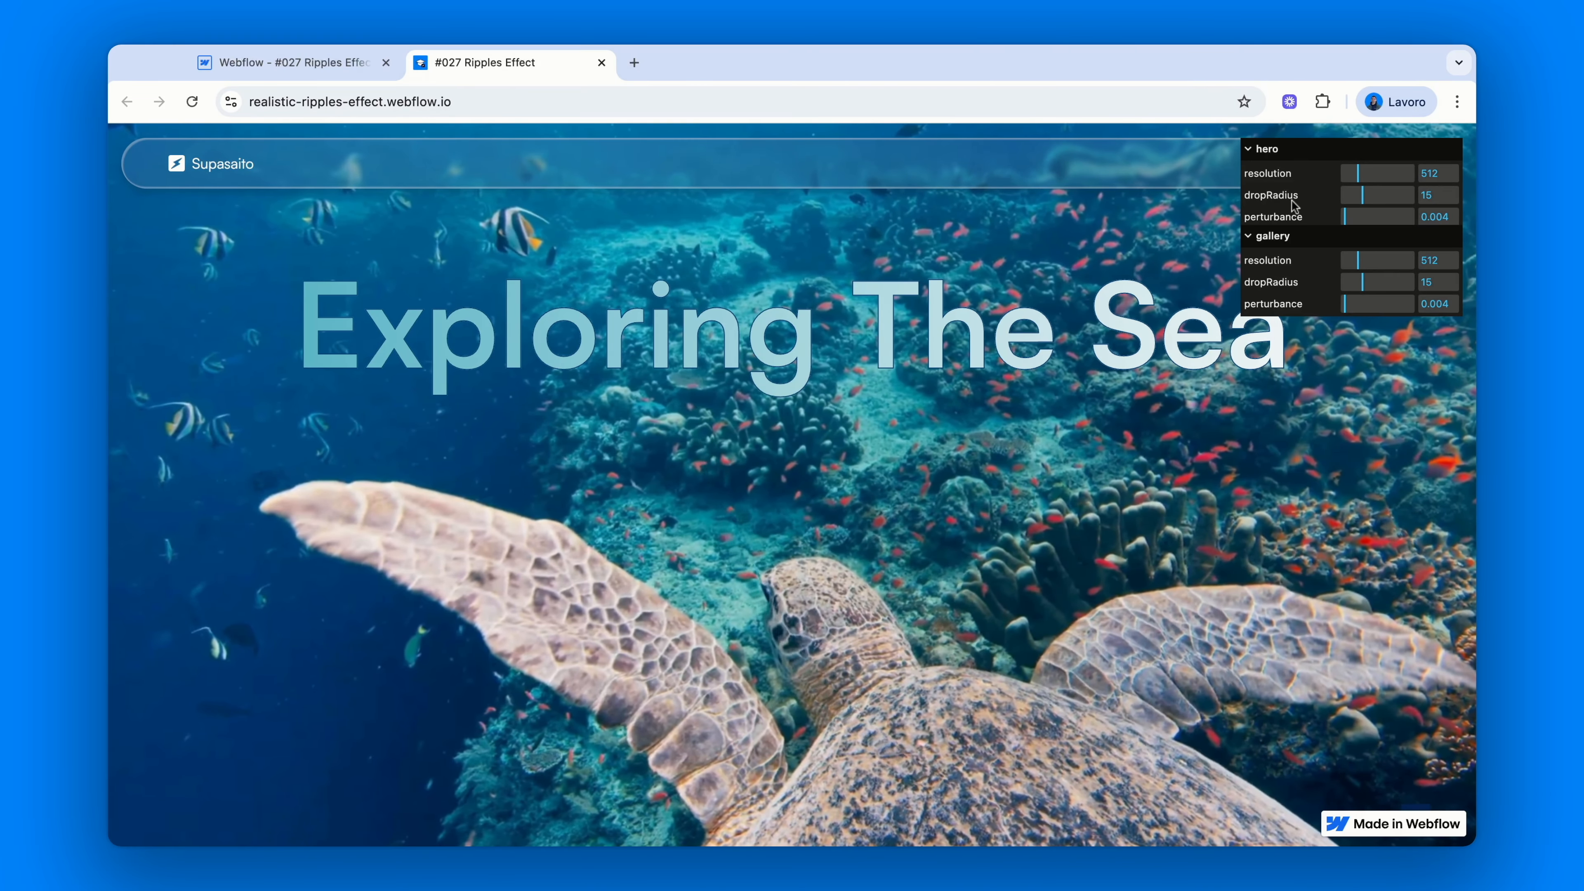
Re-edit the hero perturbance field and confirm the value at 0.004
{"action": "left_click", "coordinate": [1453, 219]}
{"action": "key", "text": "BackSpace"}
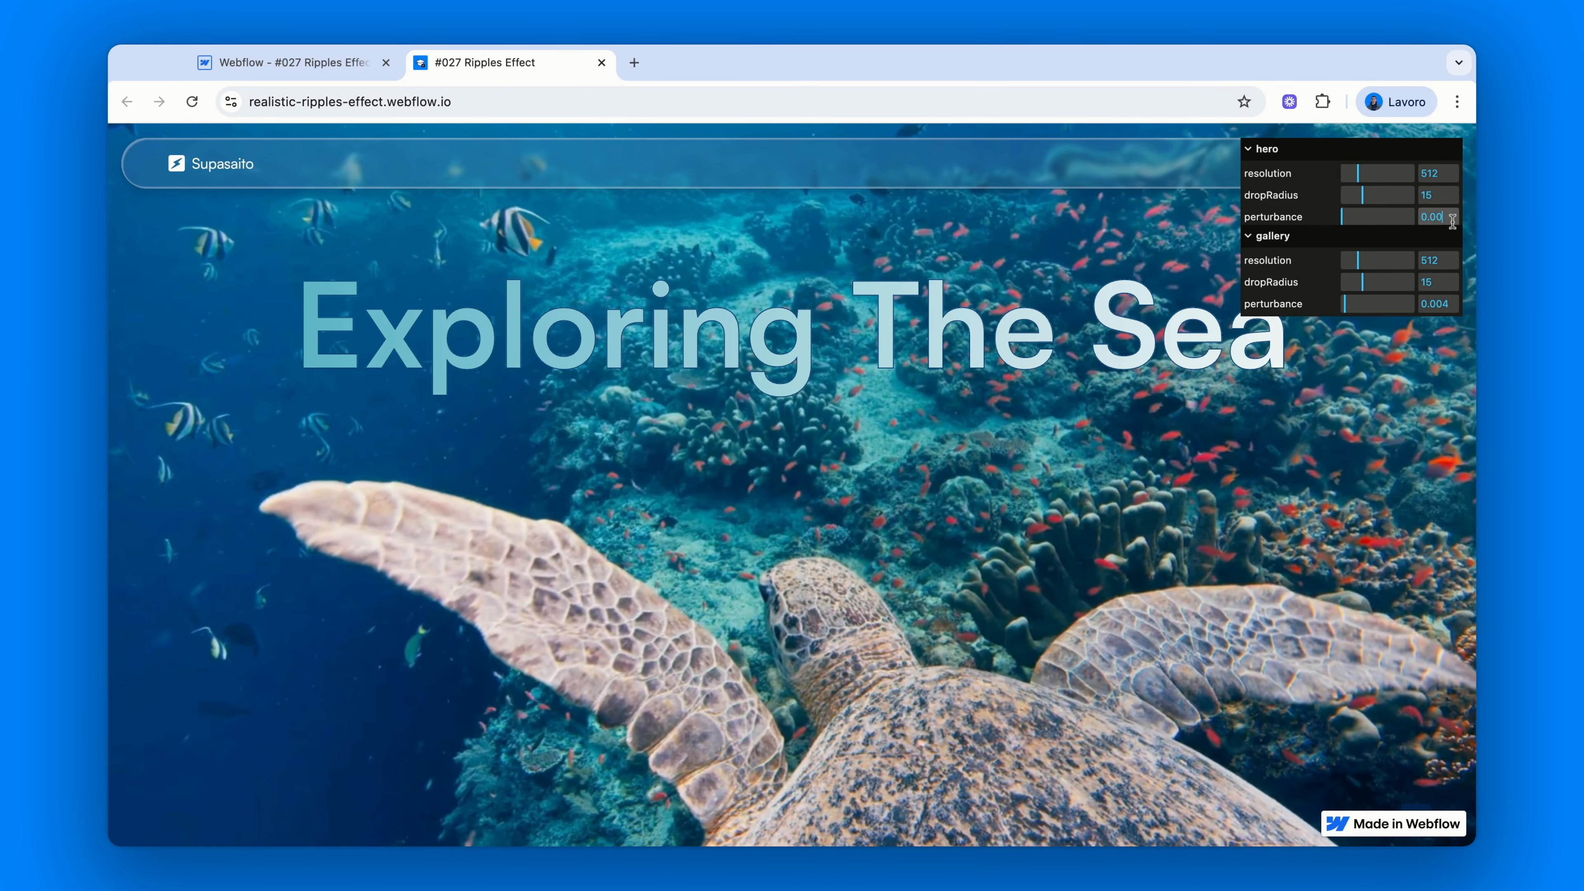
{"action": "type", "text": "5"}
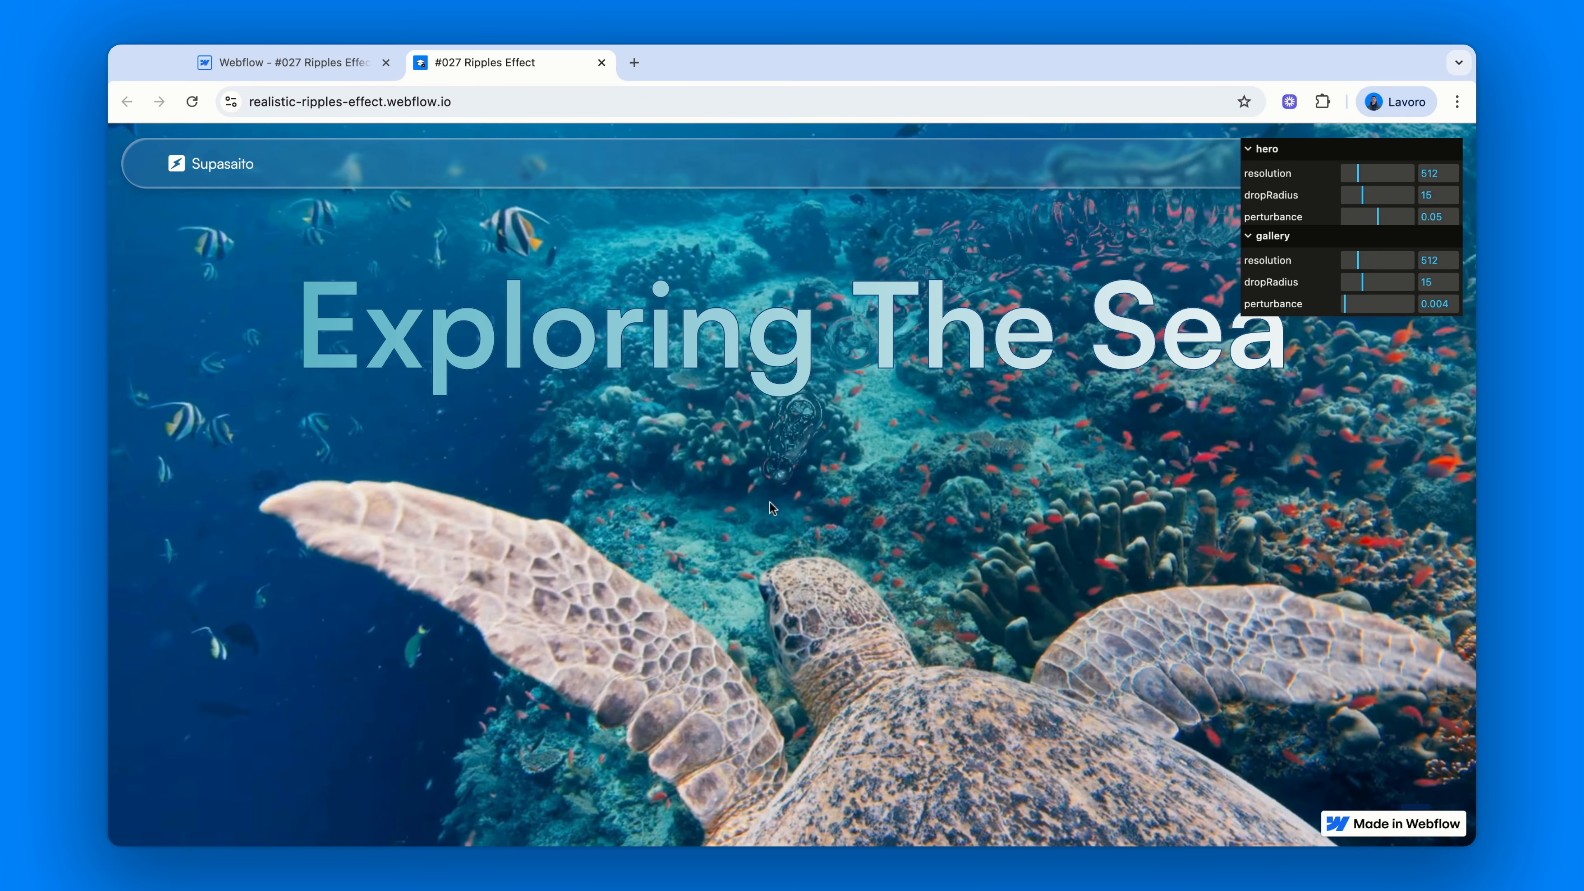
{"action": "left_click", "coordinate": [1451, 216]}
{"action": "key", "text": "BackSpace"}
{"action": "type", "text": "04"}
{"action": "key", "text": "Return"}
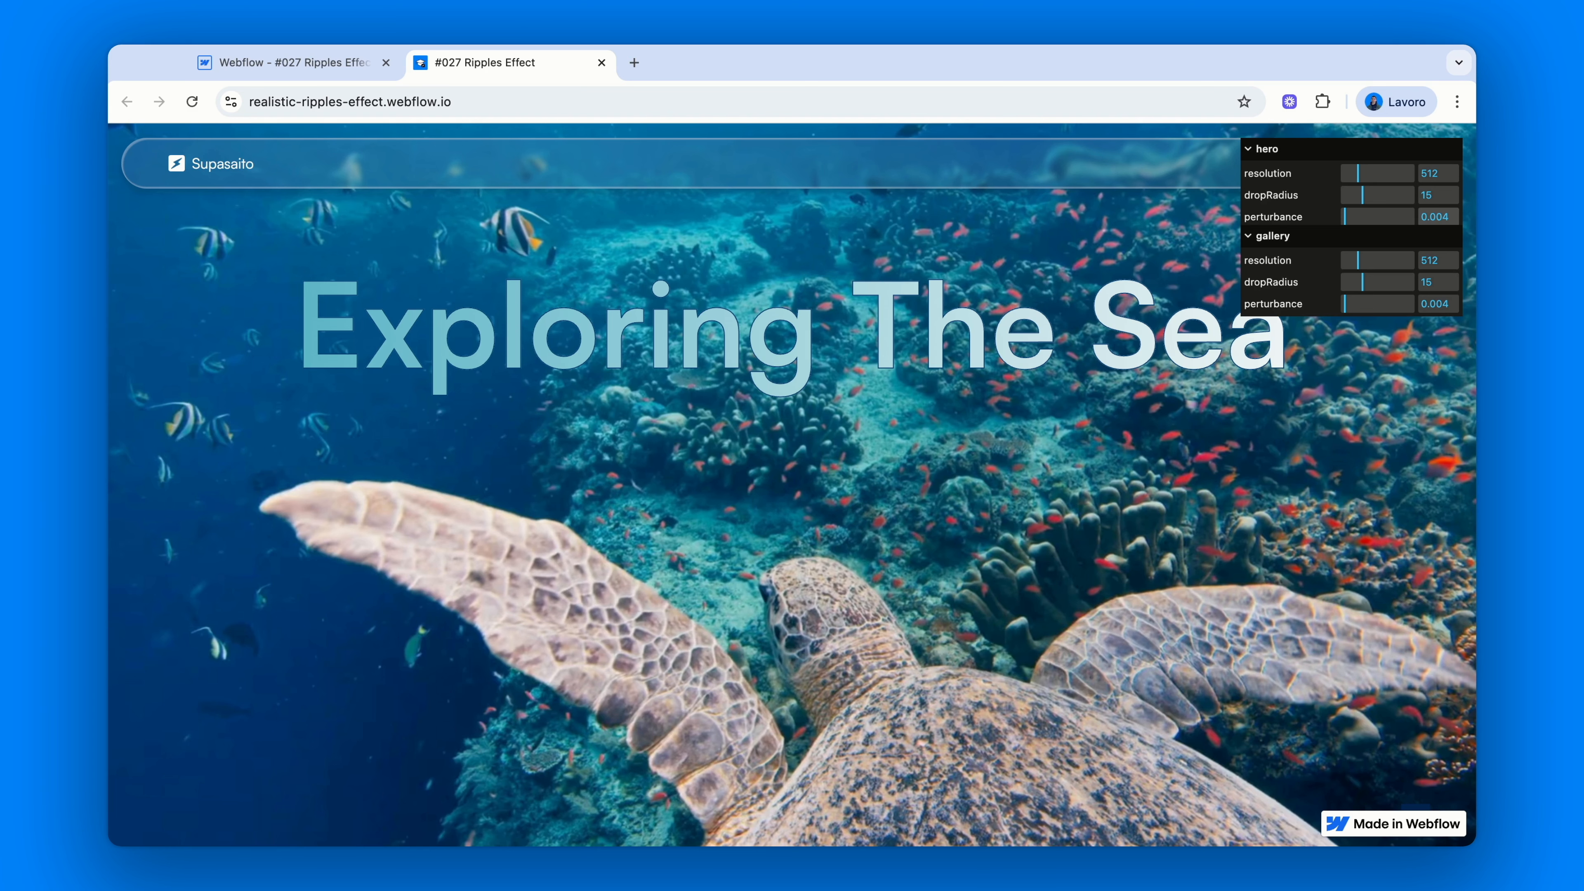
In the Designer, delete the section's fc-ripples-config="hero" attribute and add a blank attribute
{"action": "left_click", "coordinate": [293, 62]}
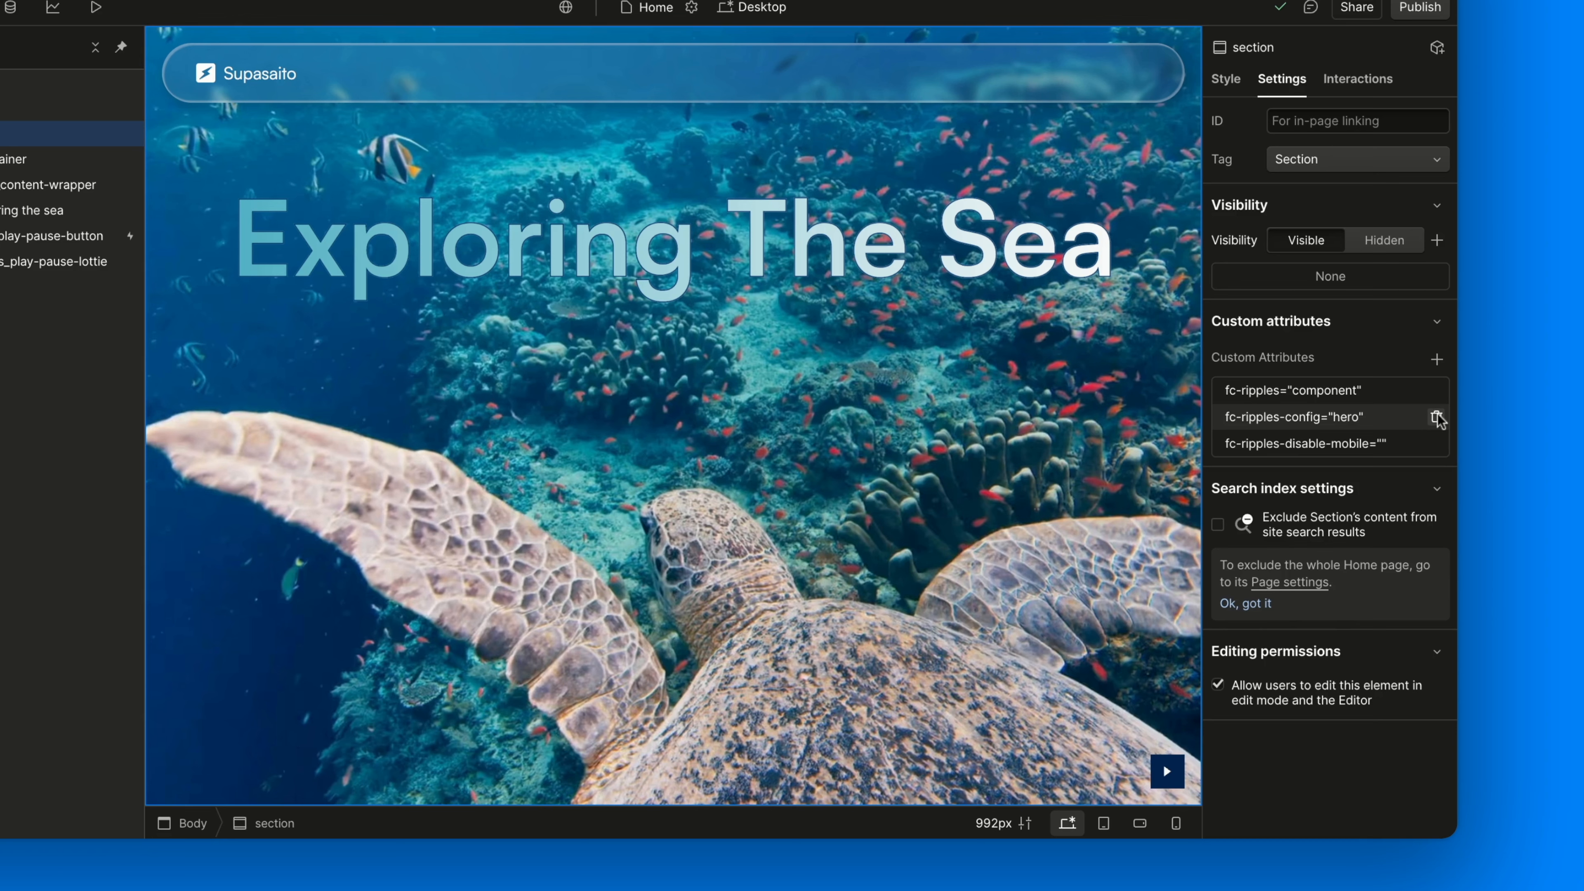
{"action": "left_click", "coordinate": [1437, 417]}
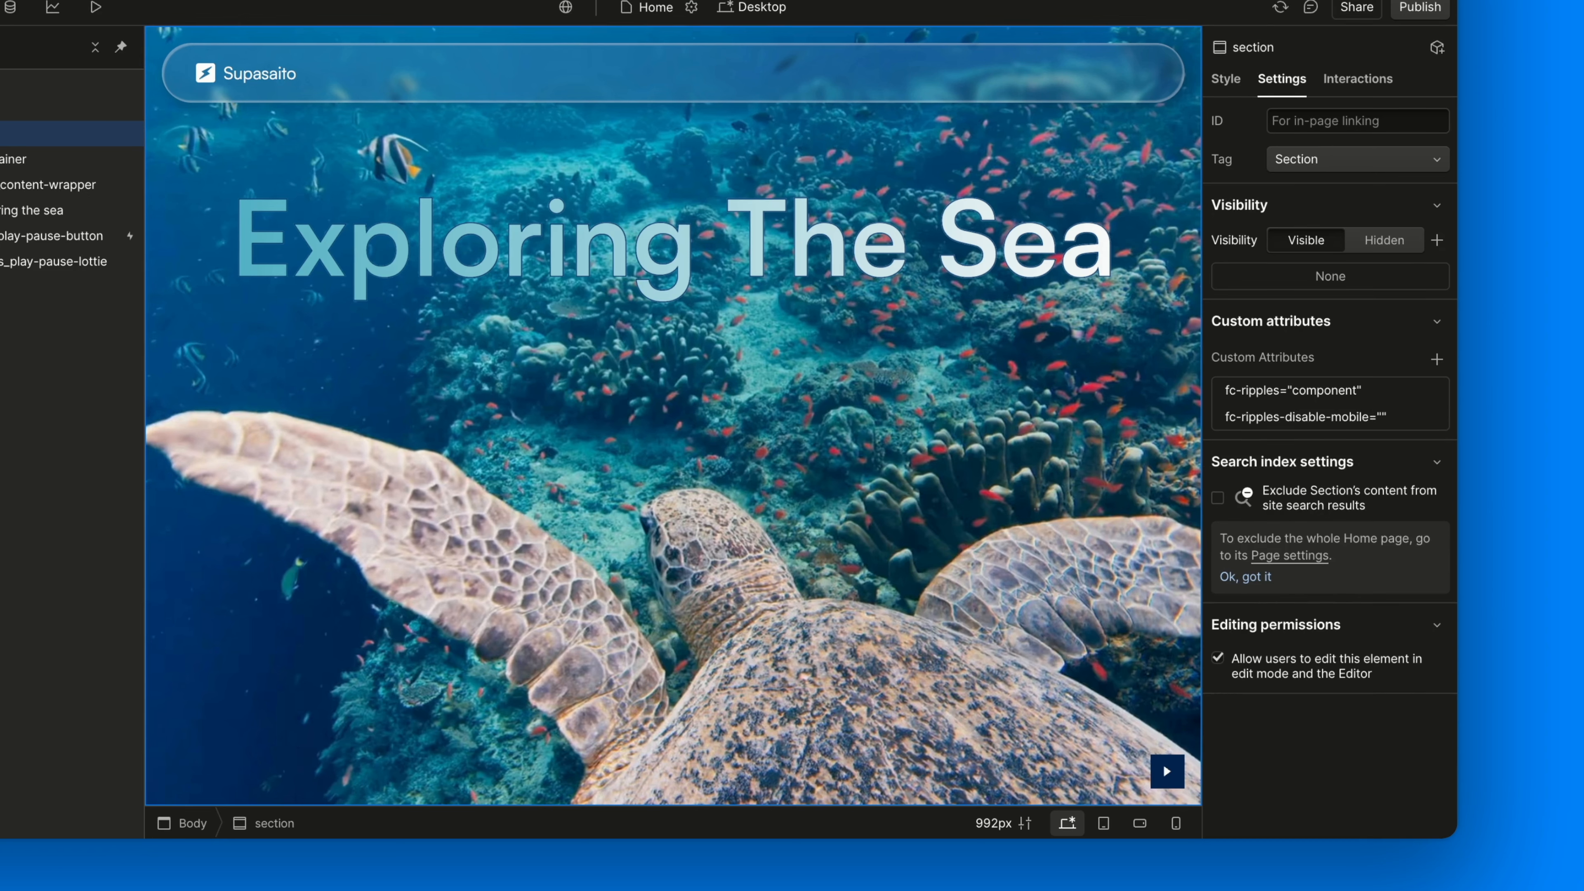
{"action": "left_click", "coordinate": [1438, 361]}
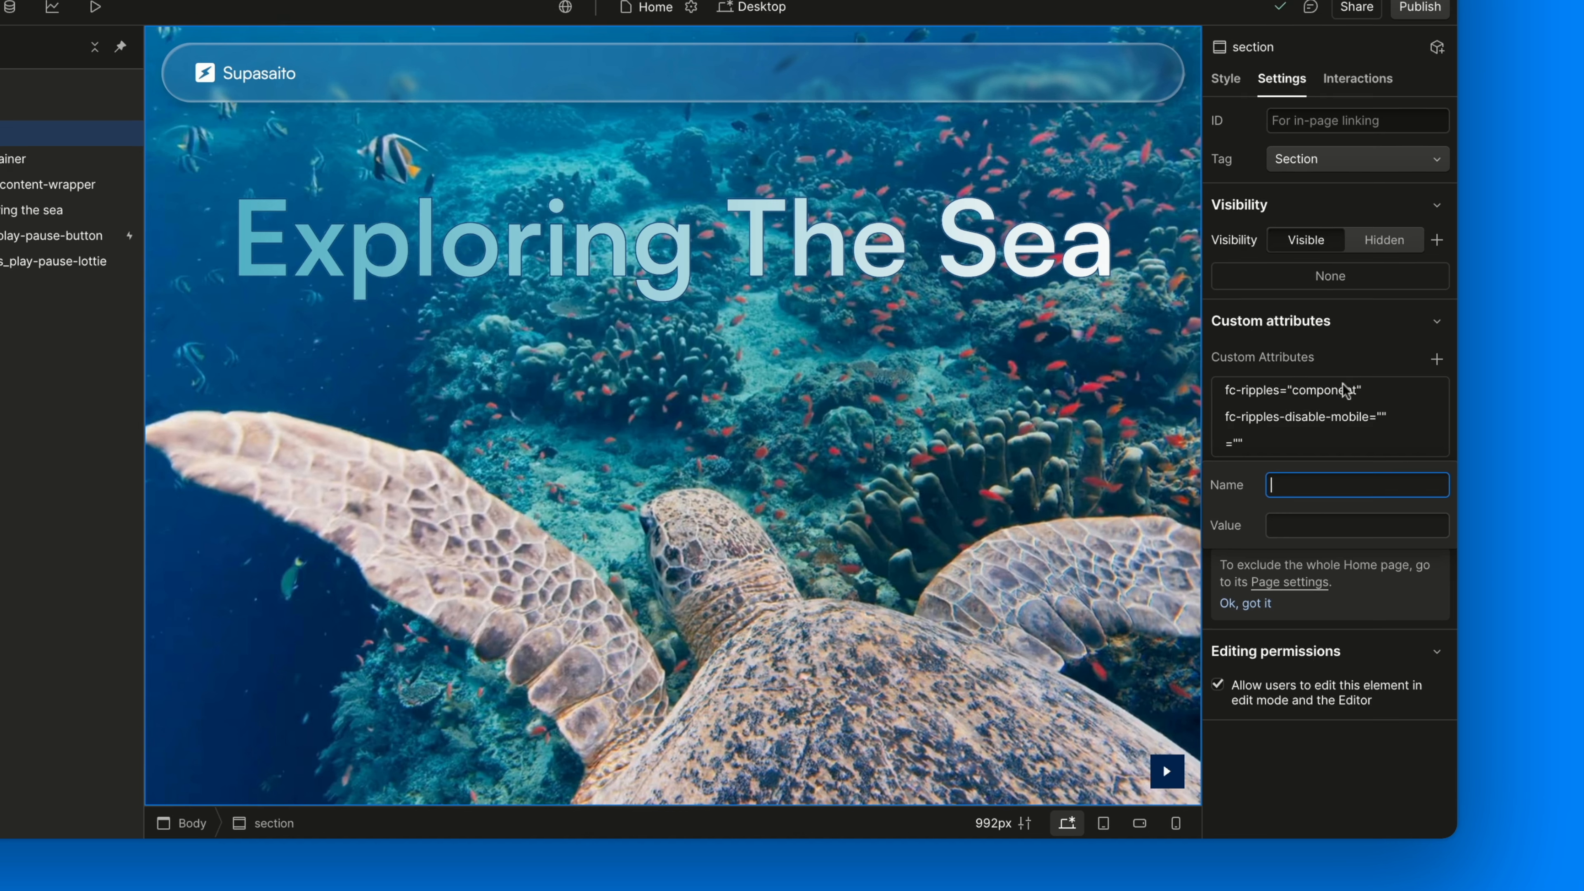
Add the custom attribute data-resolution with value 512 to the hero section
{"action": "left_click", "coordinate": [623, 783]}
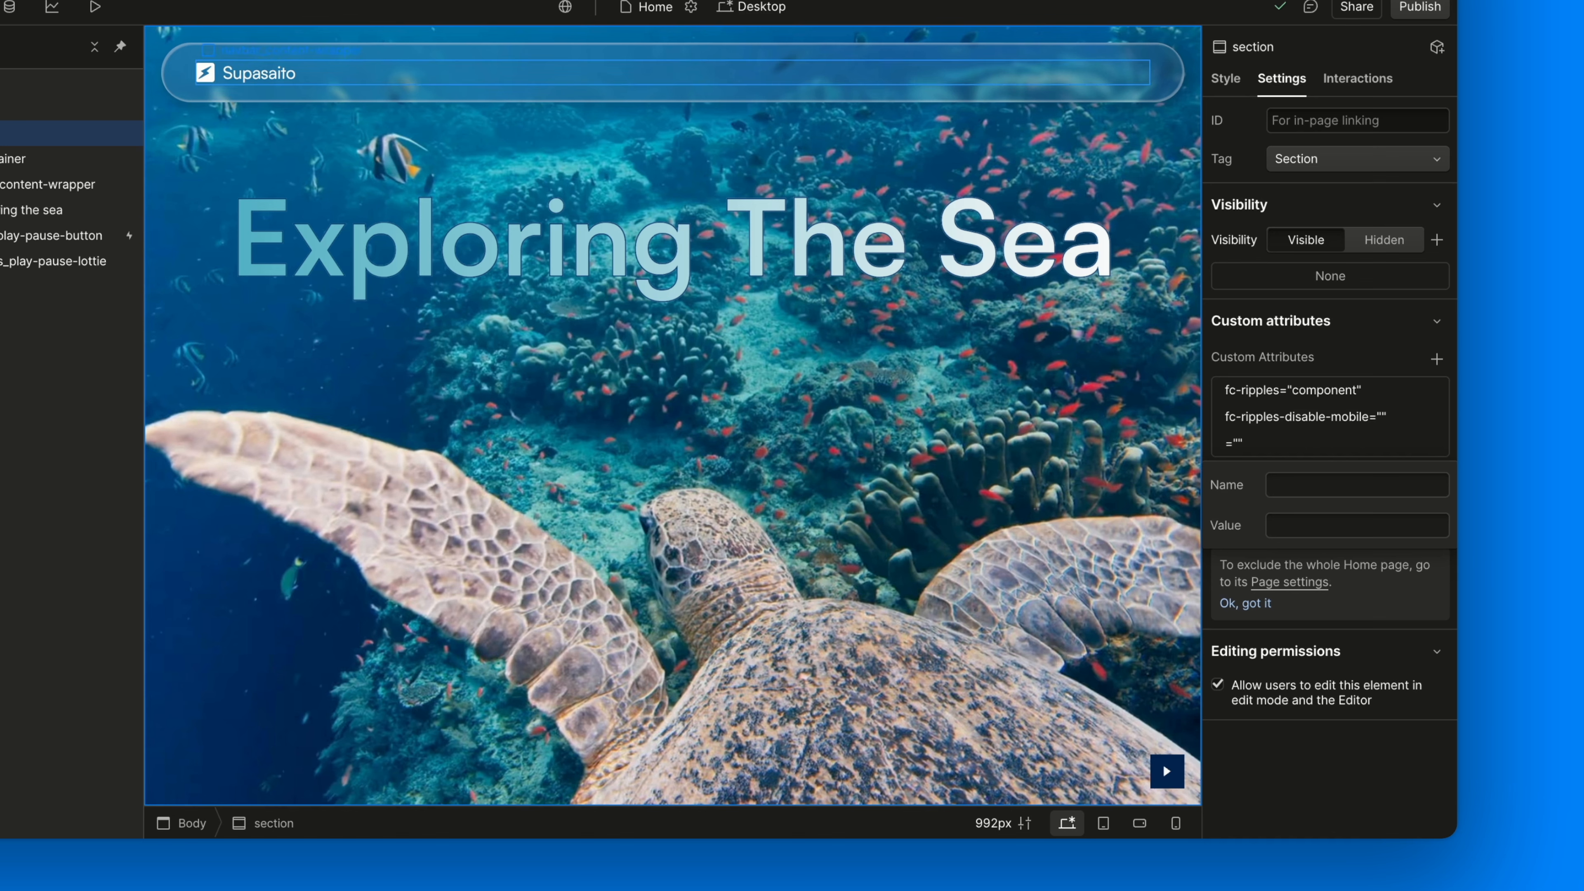
{"action": "key", "text": "super+Tab"}
{"action": "type", "text": "data-resolution"}
{"action": "left_click", "coordinate": [1303, 527]}
{"action": "type", "text": "512"}
{"action": "key", "text": "Return"}
Add data-drop-radius="19" and data-perturbance="0.01" as further custom attributes
{"action": "left_click", "coordinate": [1437, 359]}
{"action": "type", "text": "data-drop-radius"}
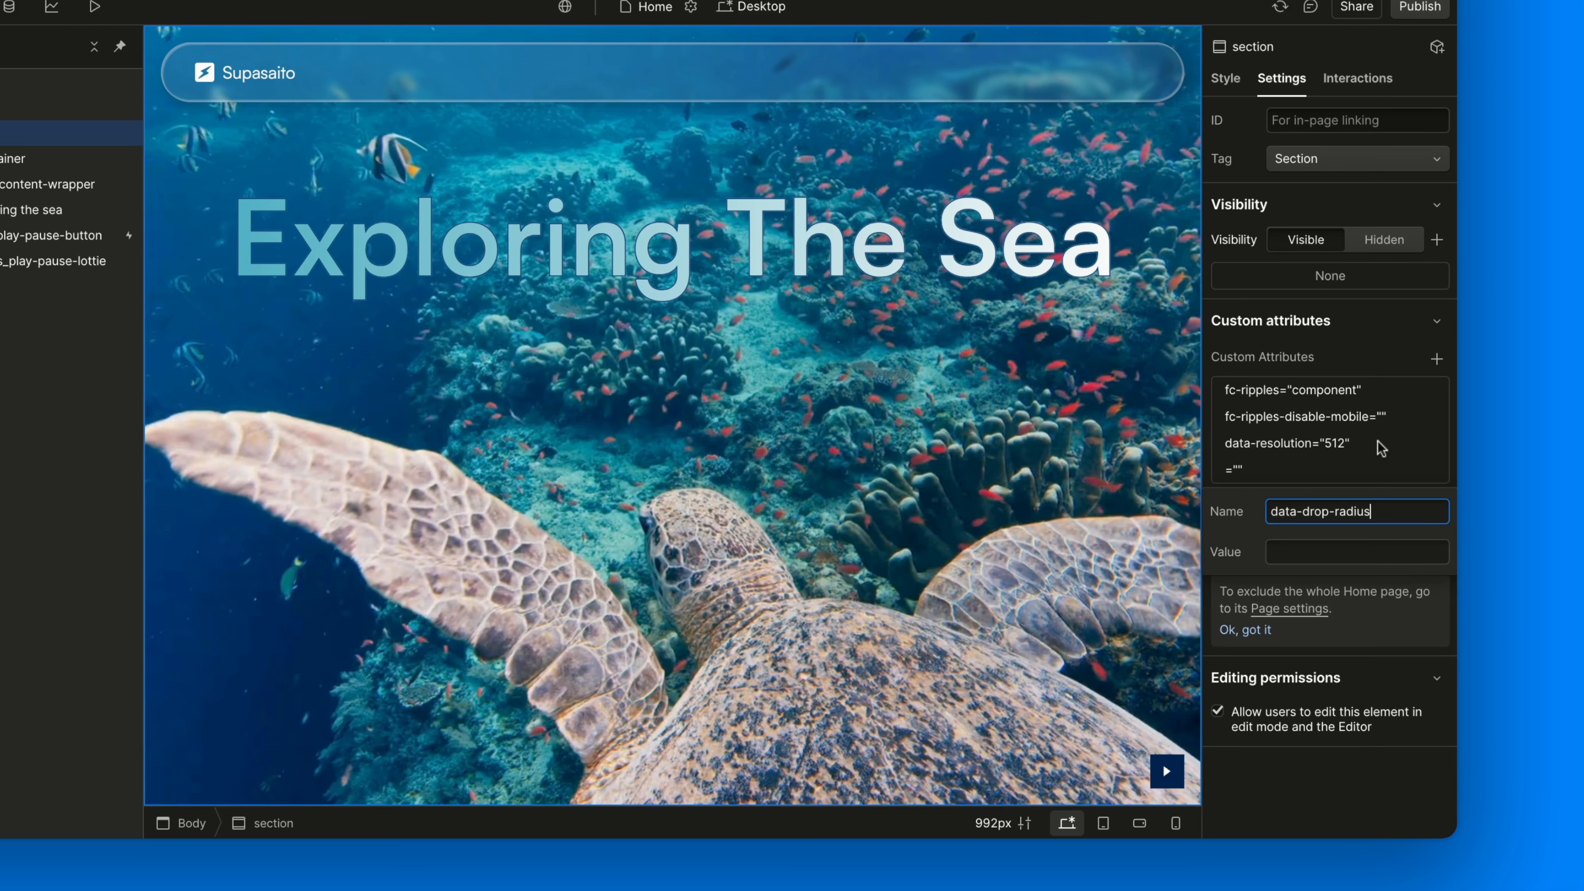
{"action": "left_click", "coordinate": [1338, 550]}
{"action": "type", "text": "19"}
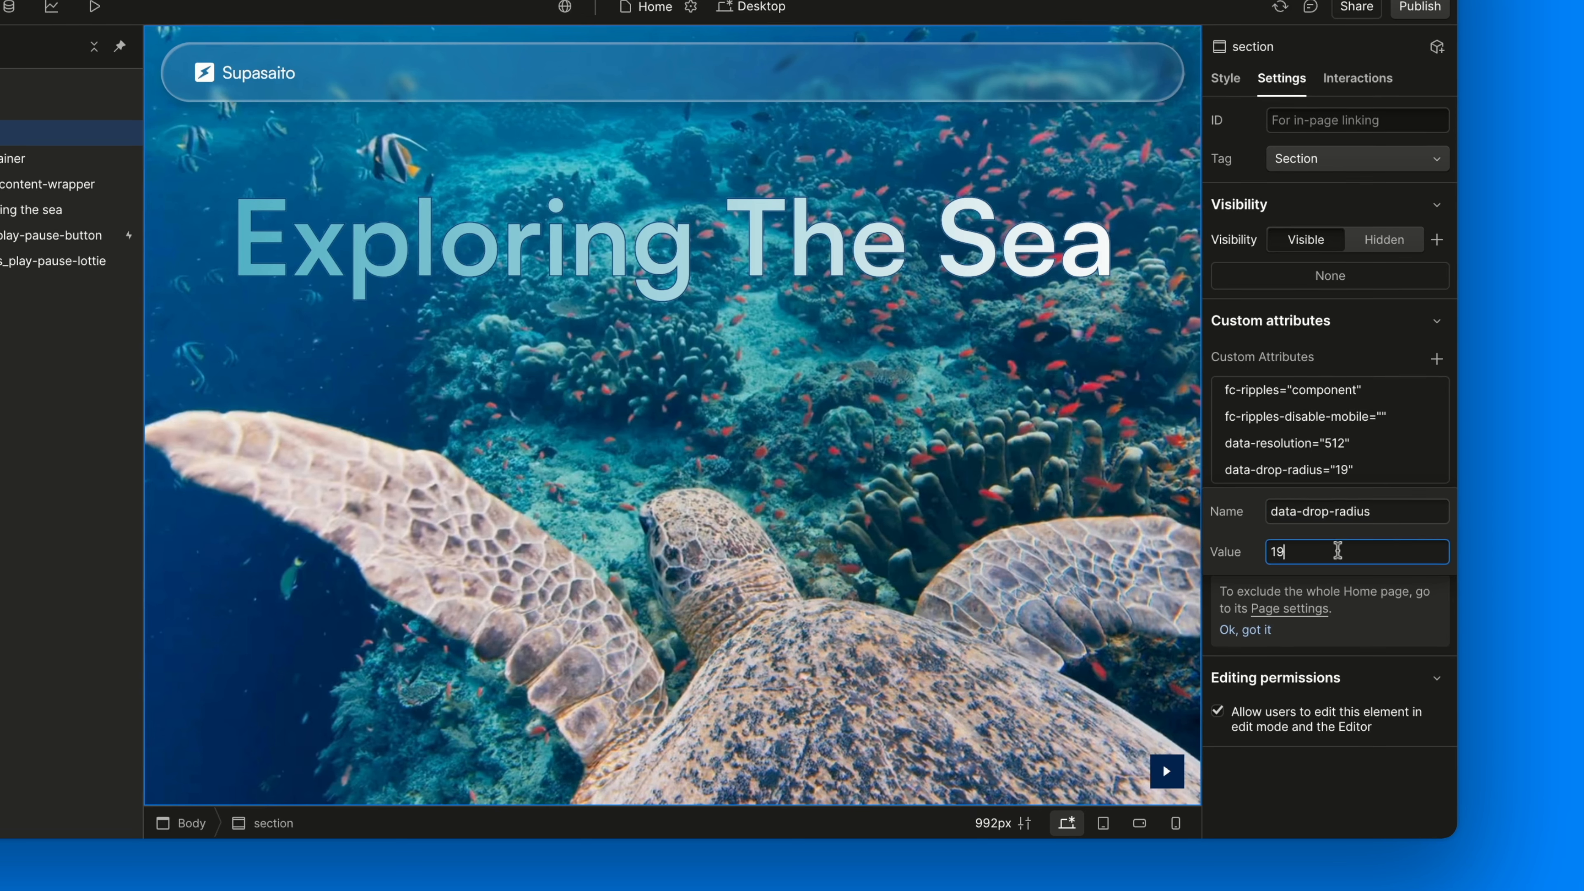
{"action": "key", "text": "Return"}
{"action": "left_click", "coordinate": [1437, 359]}
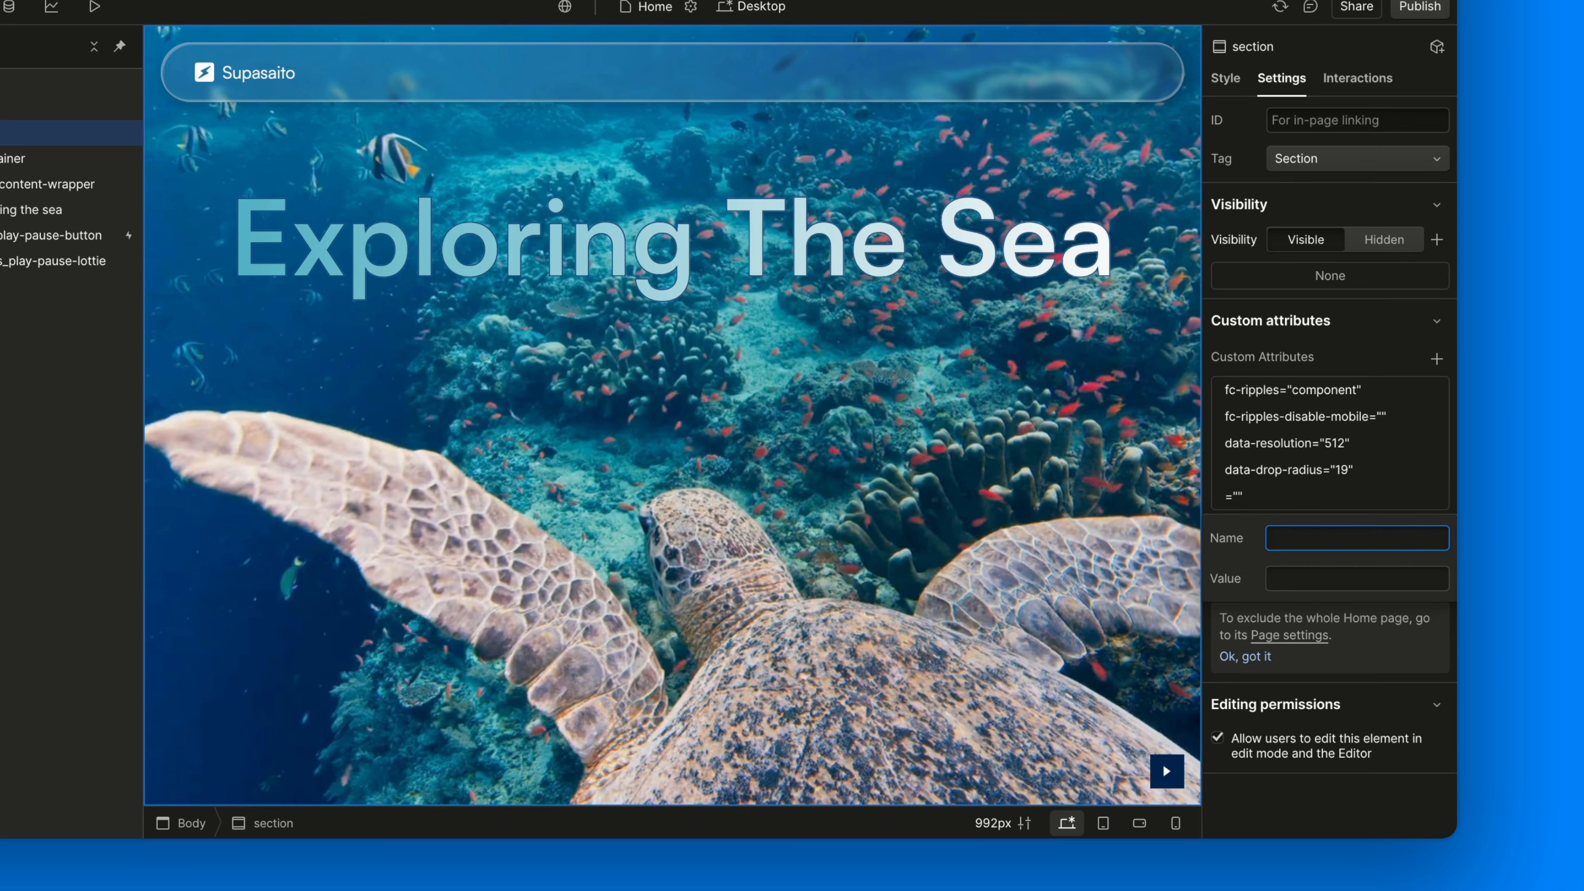
{"action": "type", "text": "data-perturbance"}
{"action": "left_click", "coordinate": [1337, 589]}
{"action": "type", "text": "0.01"}
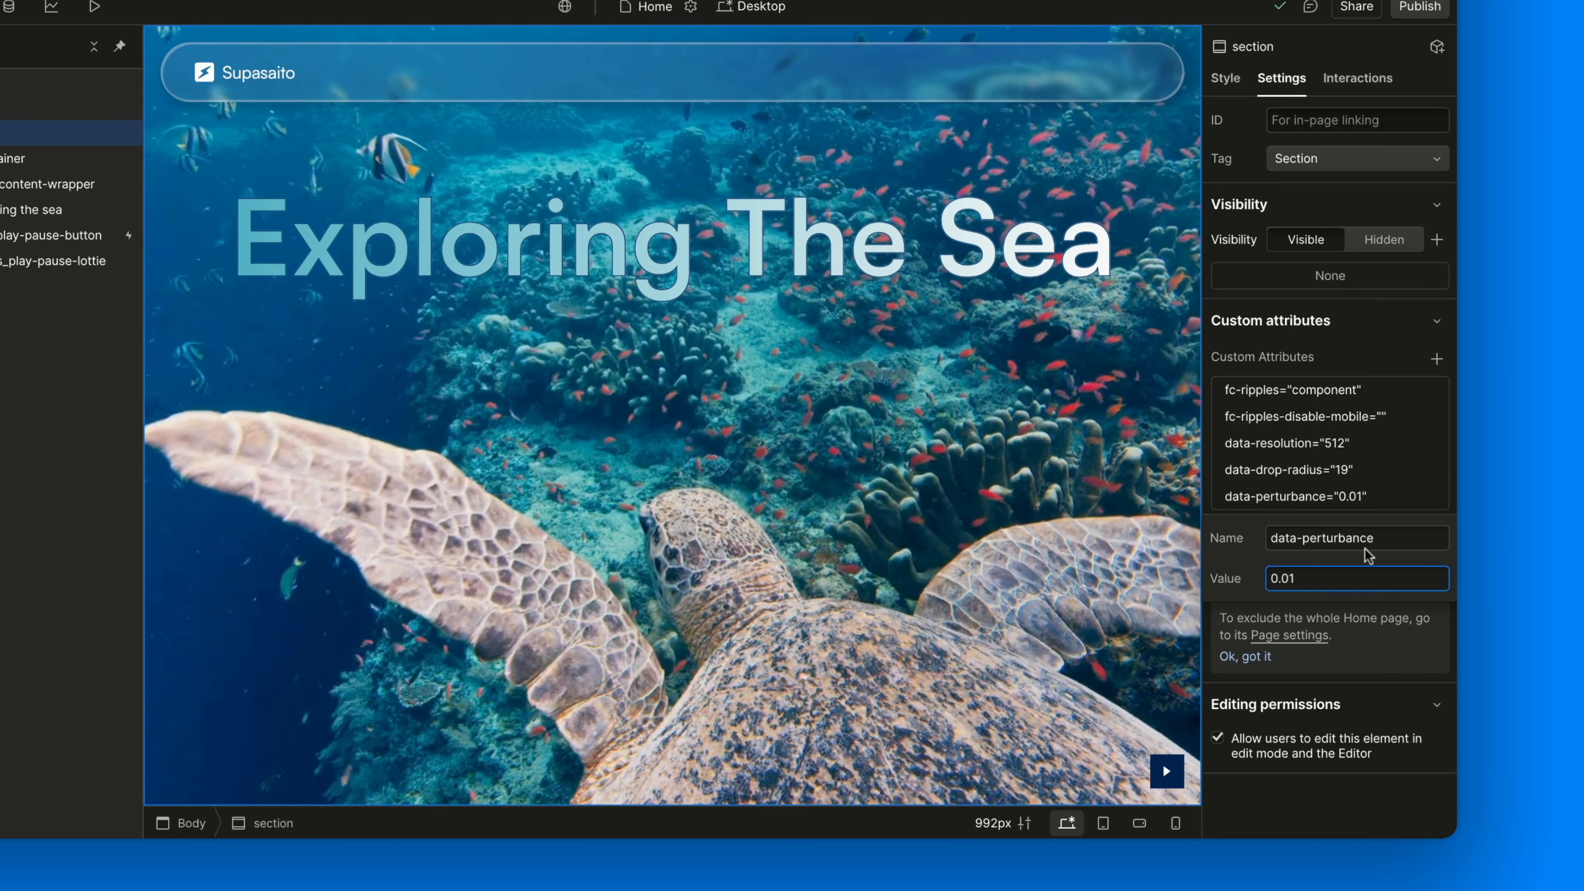
{"action": "key", "text": "Return"}
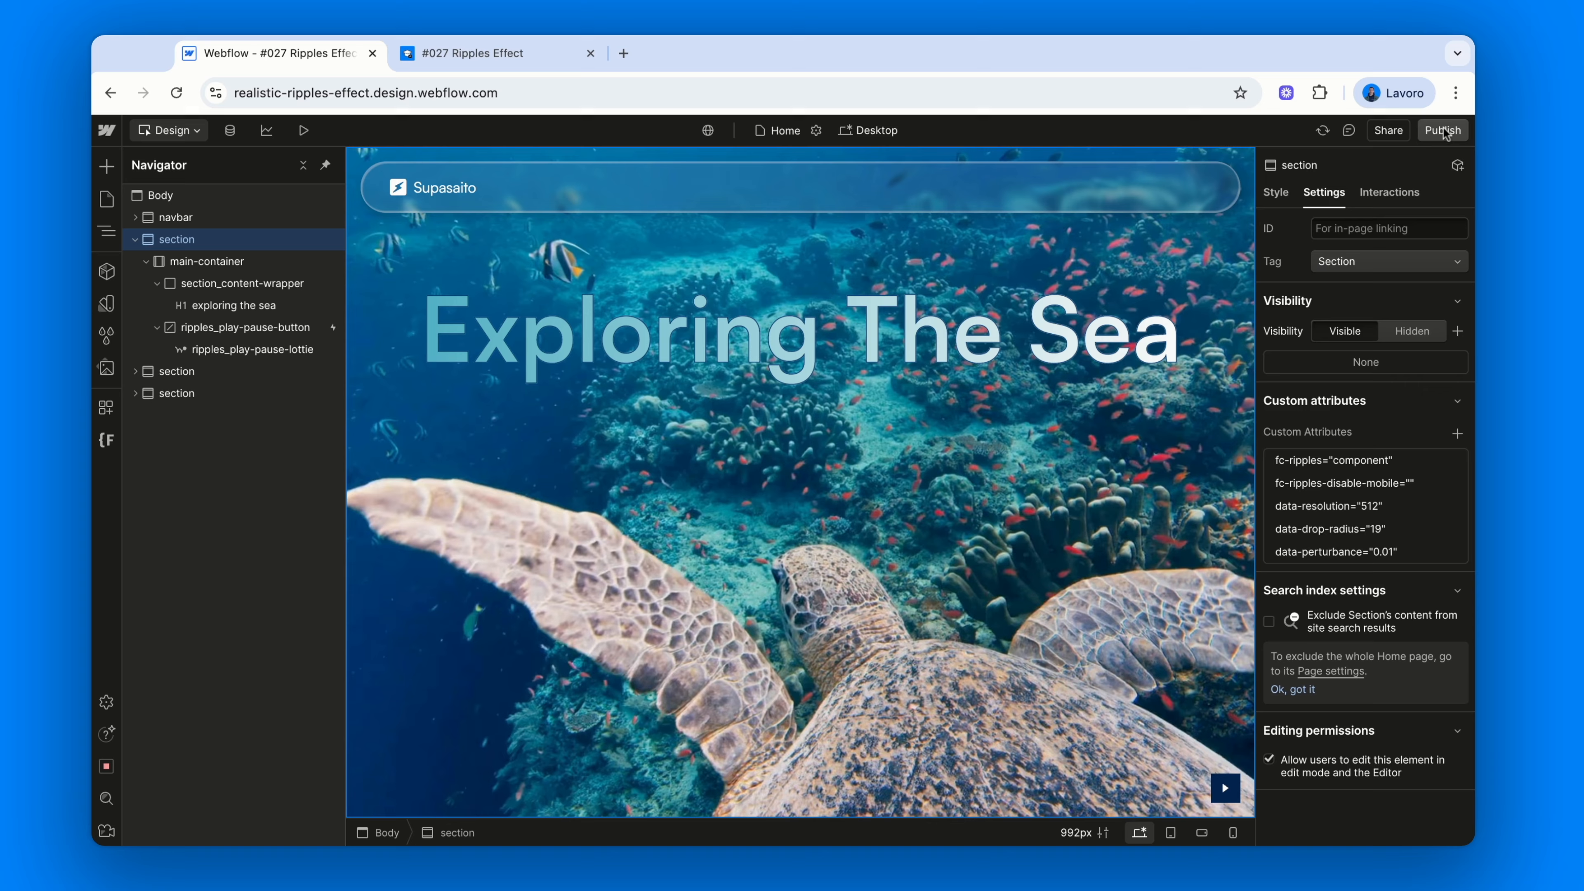
Publish to the webflow.io staging domain, check the ripples live, and return to the Designer
{"action": "left_click", "coordinate": [1420, 7]}
{"action": "left_click", "coordinate": [1410, 349]}
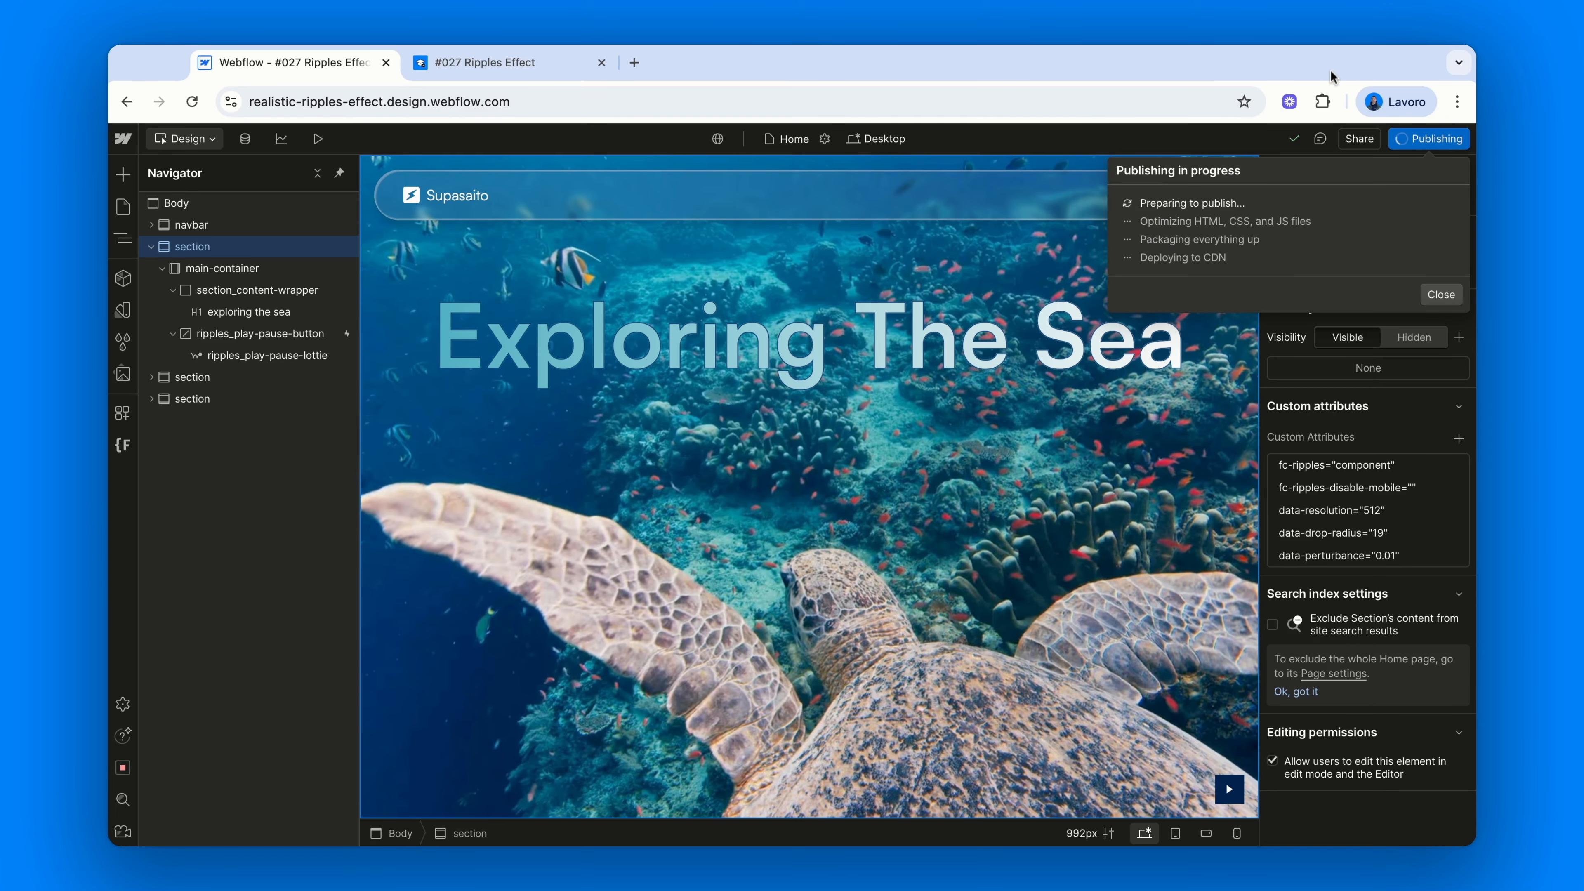
{"action": "left_click", "coordinate": [542, 62]}
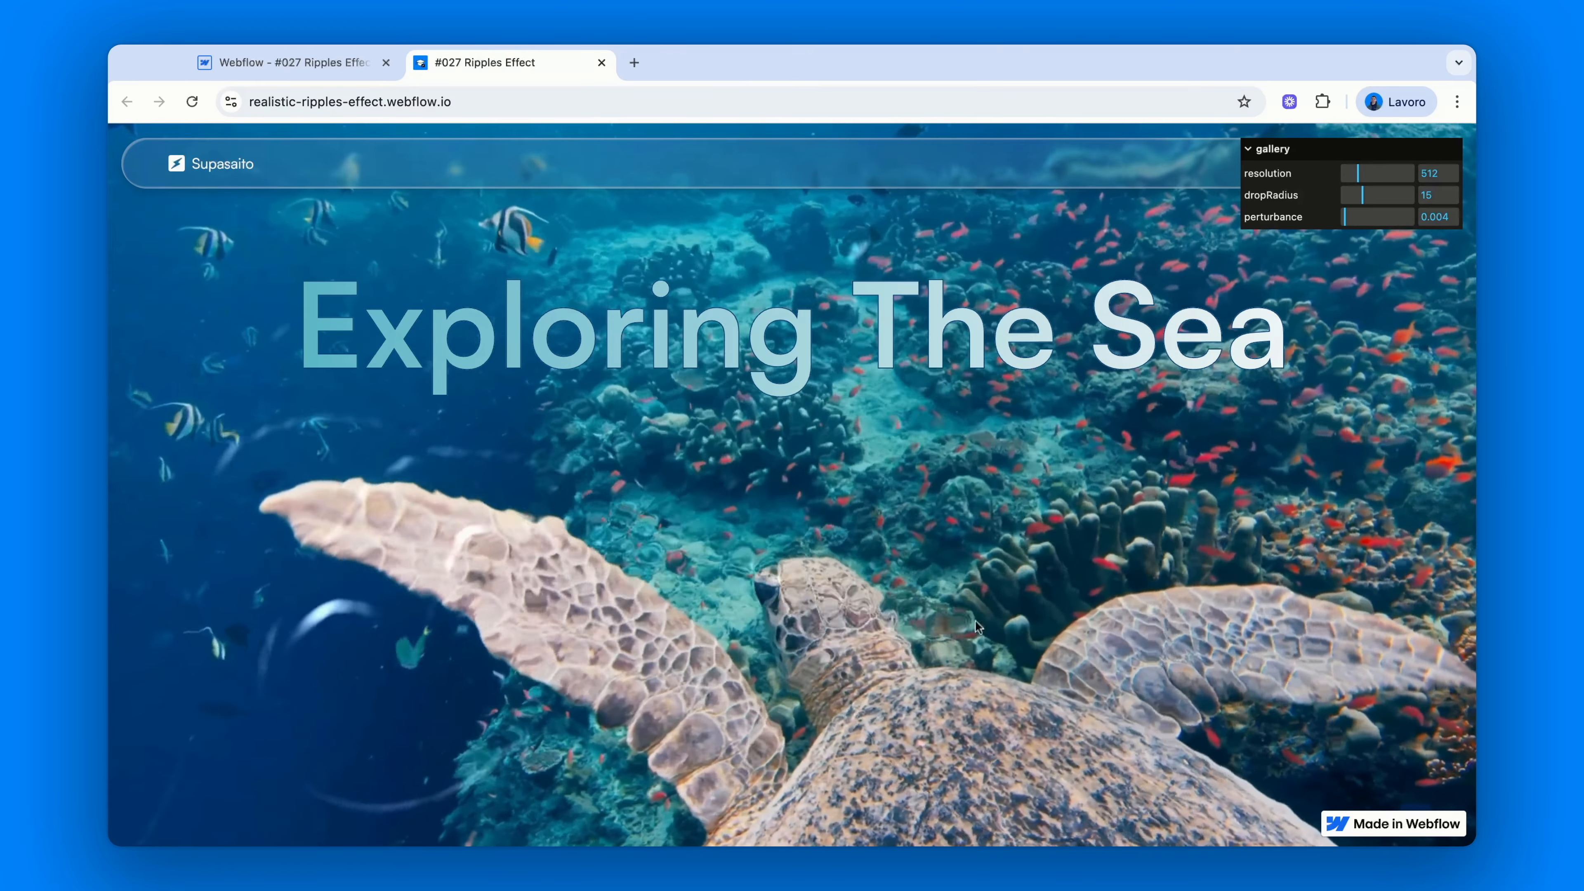
{"action": "left_click", "coordinate": [333, 65]}
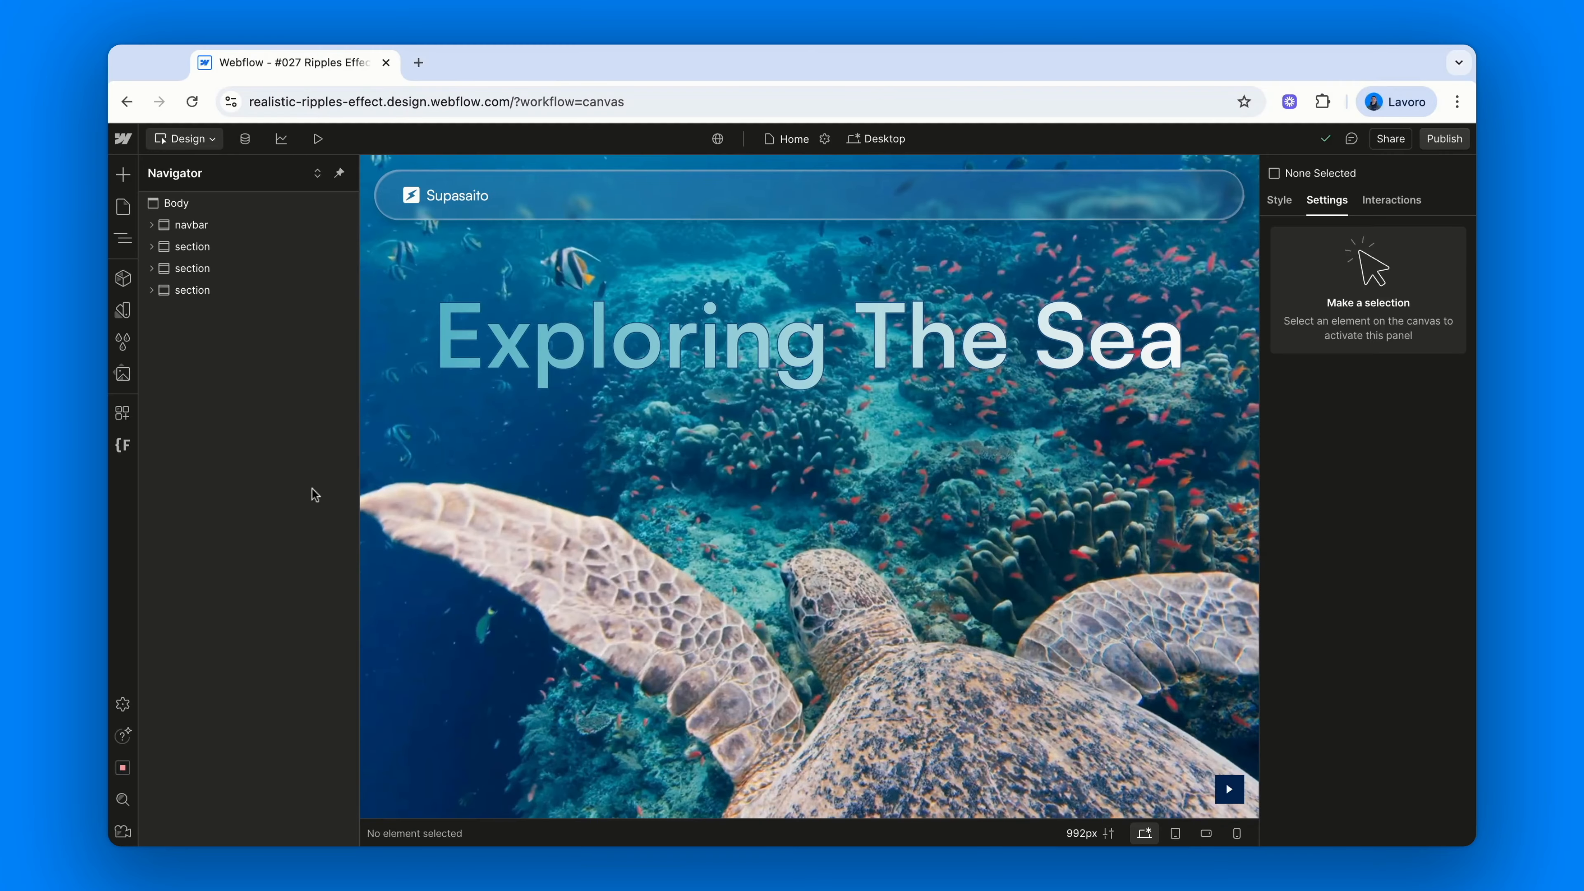
Scroll to the gallery and expand its section and main-container in the Navigator
{"action": "scroll", "coordinate": [405, 568], "scroll_direction": "down", "scroll_amount": 10}
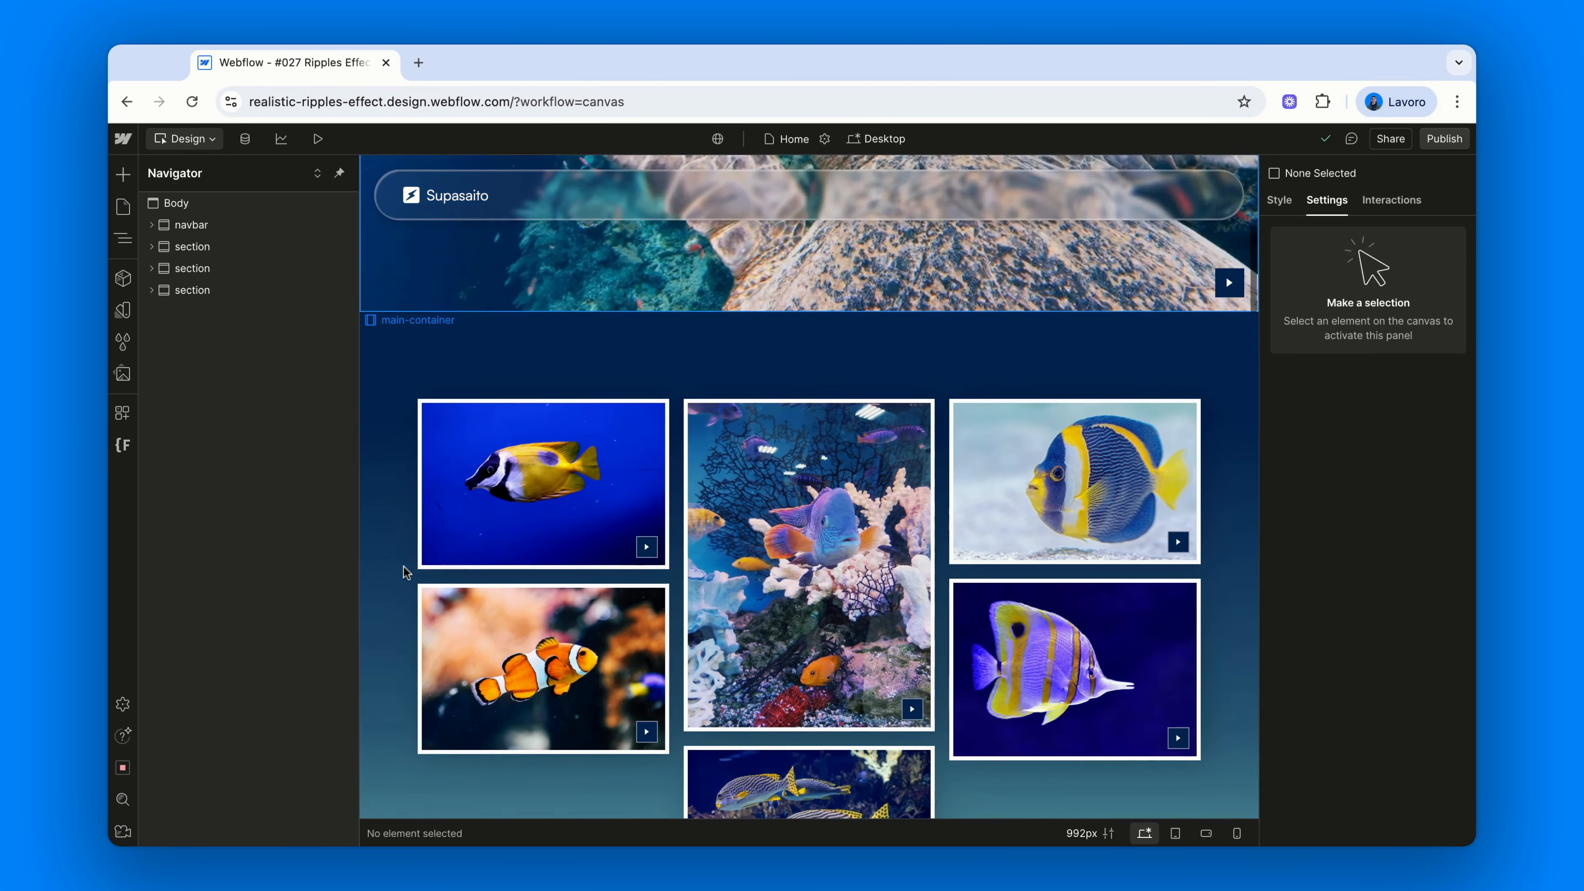
{"action": "scroll", "coordinate": [404, 566], "scroll_direction": "down", "scroll_amount": 2}
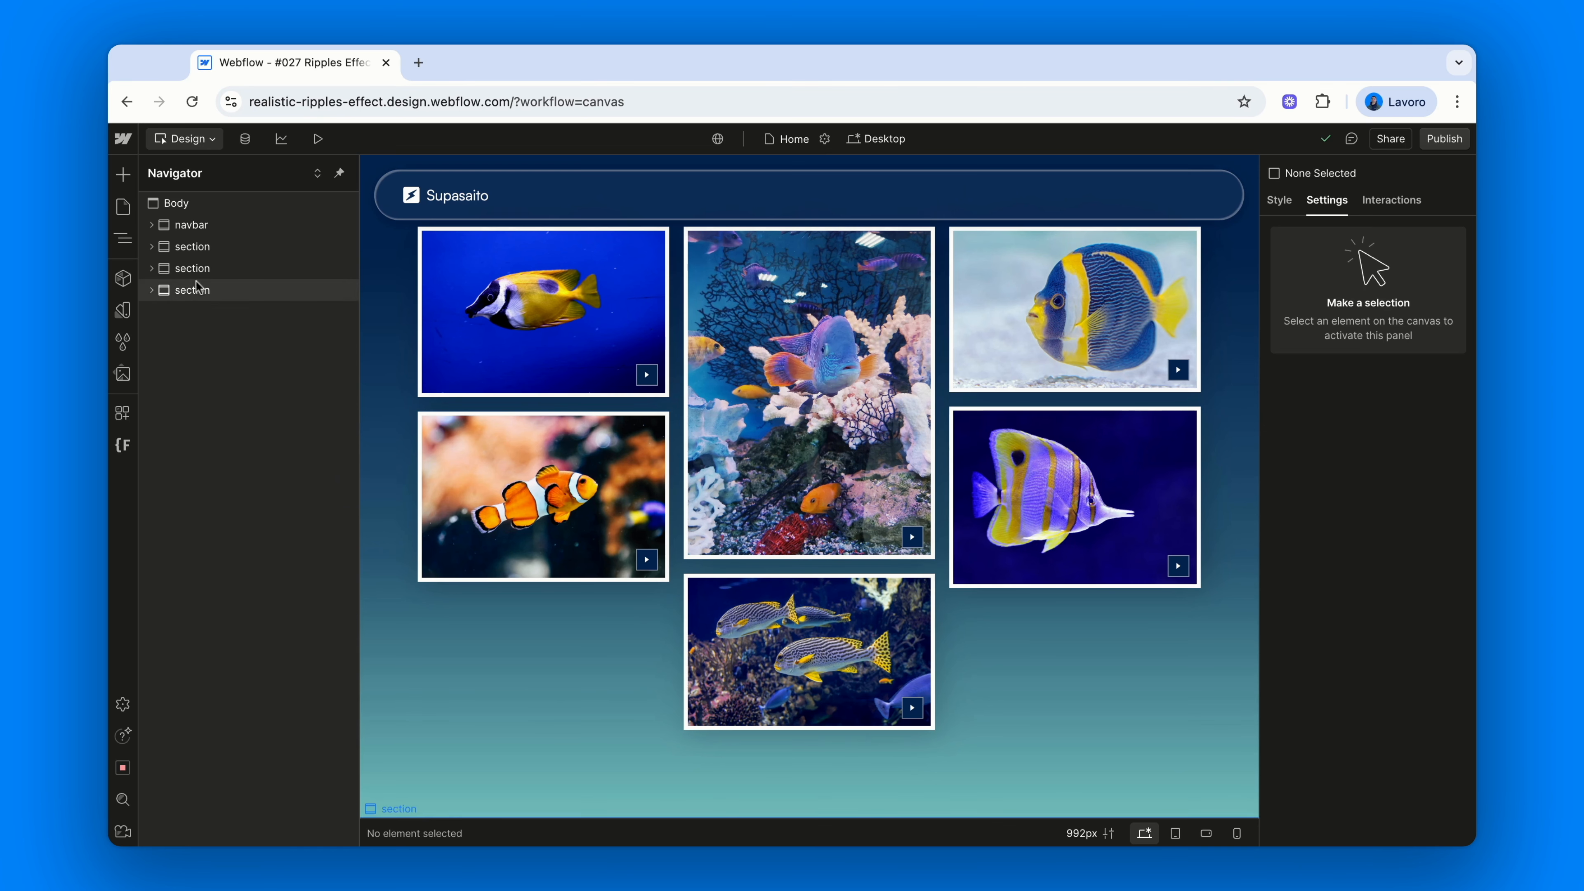
{"action": "left_click", "coordinate": [191, 269]}
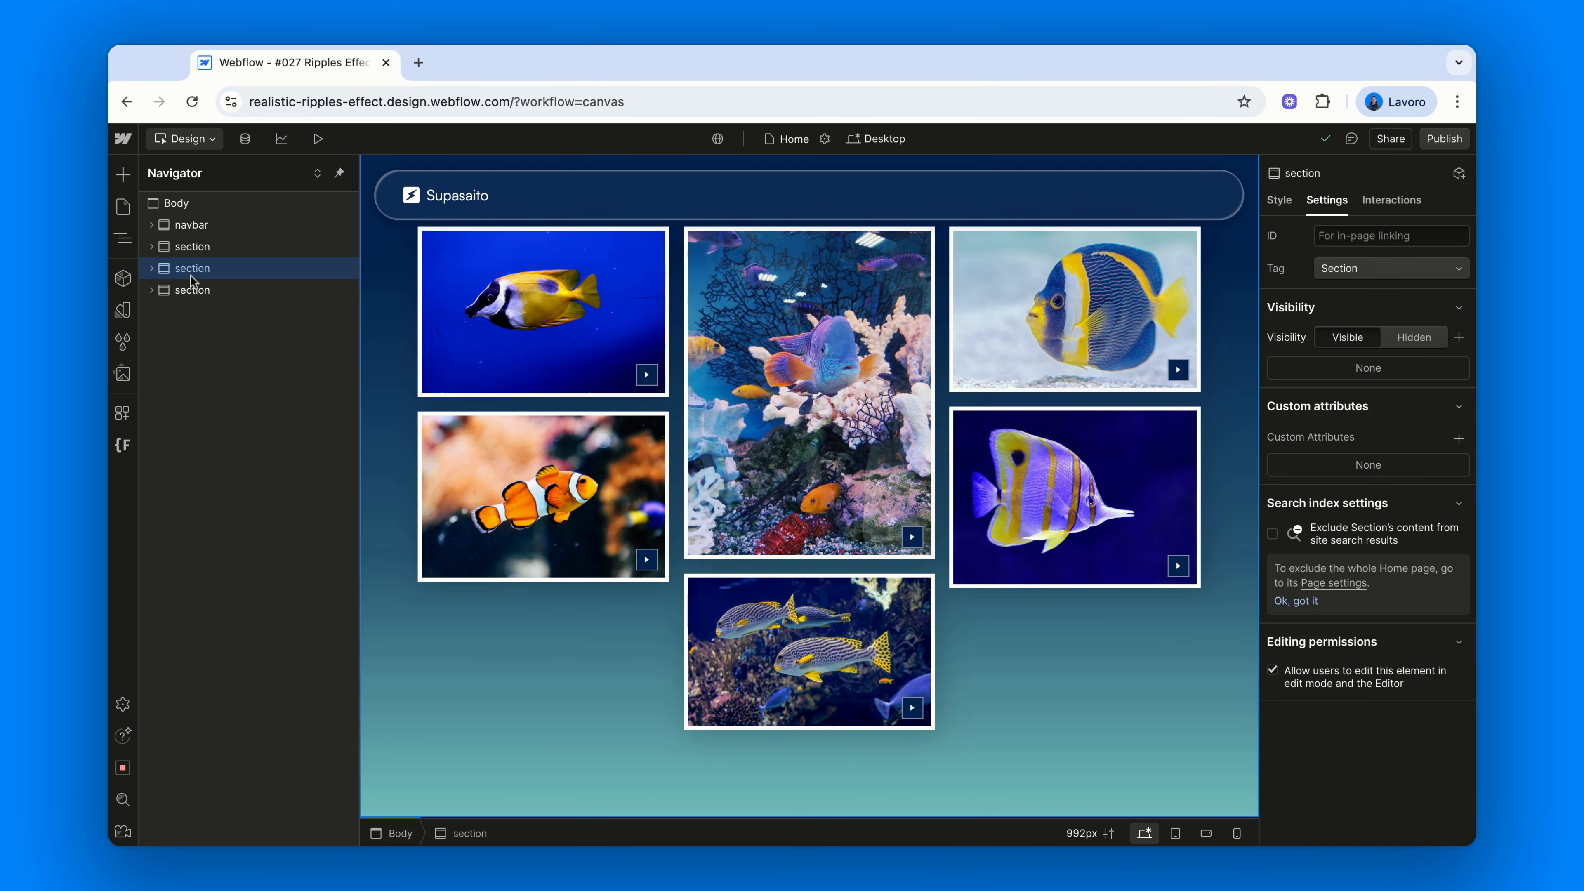
{"action": "left_click", "coordinate": [152, 269]}
{"action": "left_click", "coordinate": [201, 290]}
{"action": "left_click", "coordinate": [164, 291]}
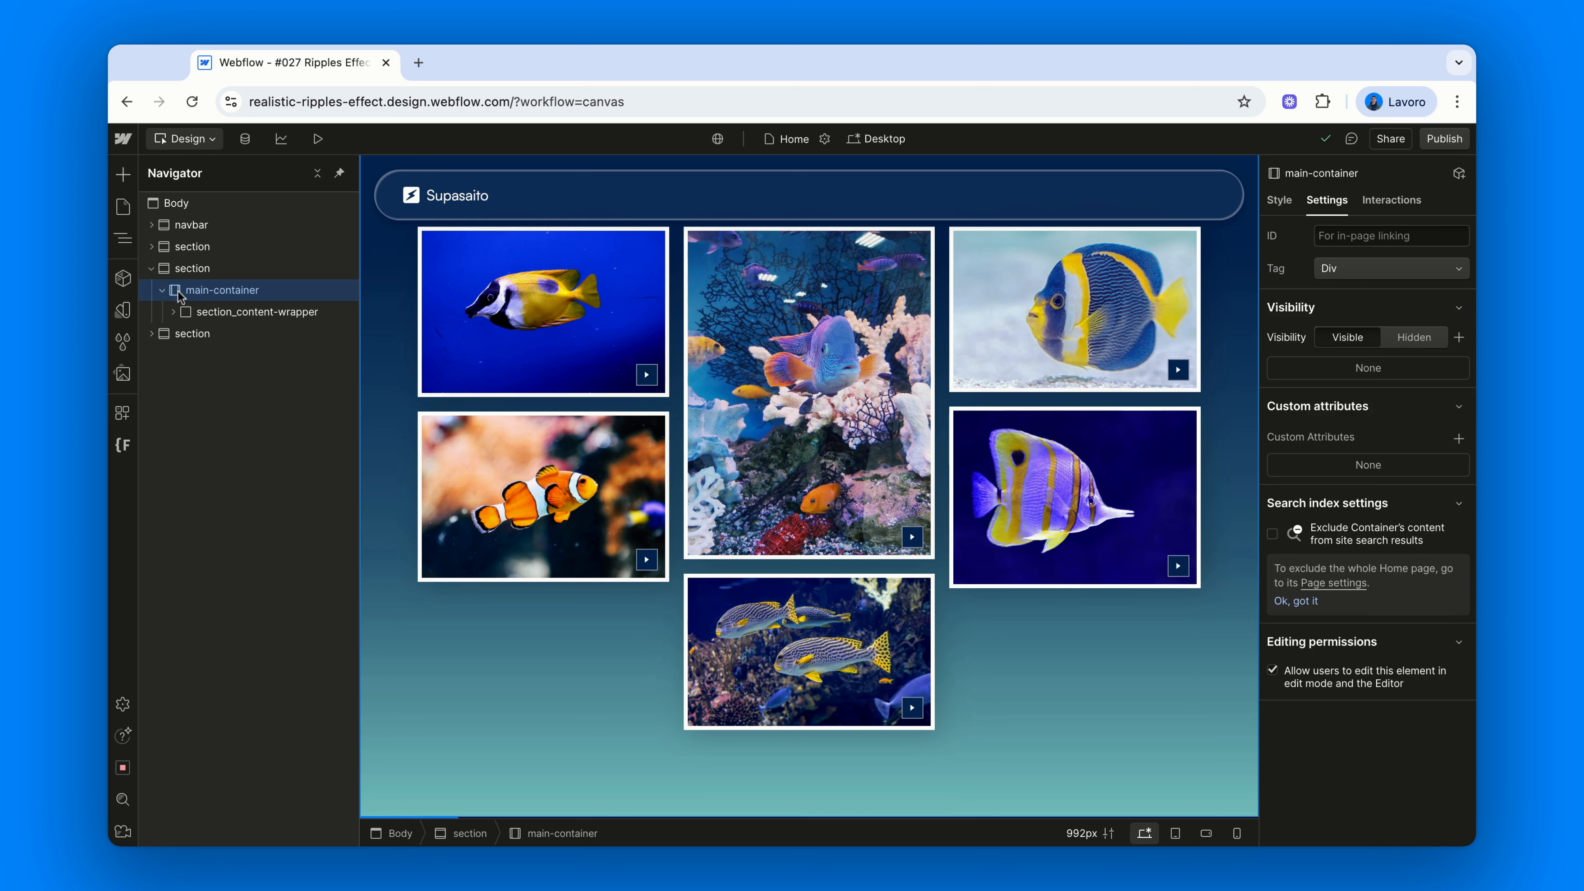
{"action": "left_click", "coordinate": [215, 314]}
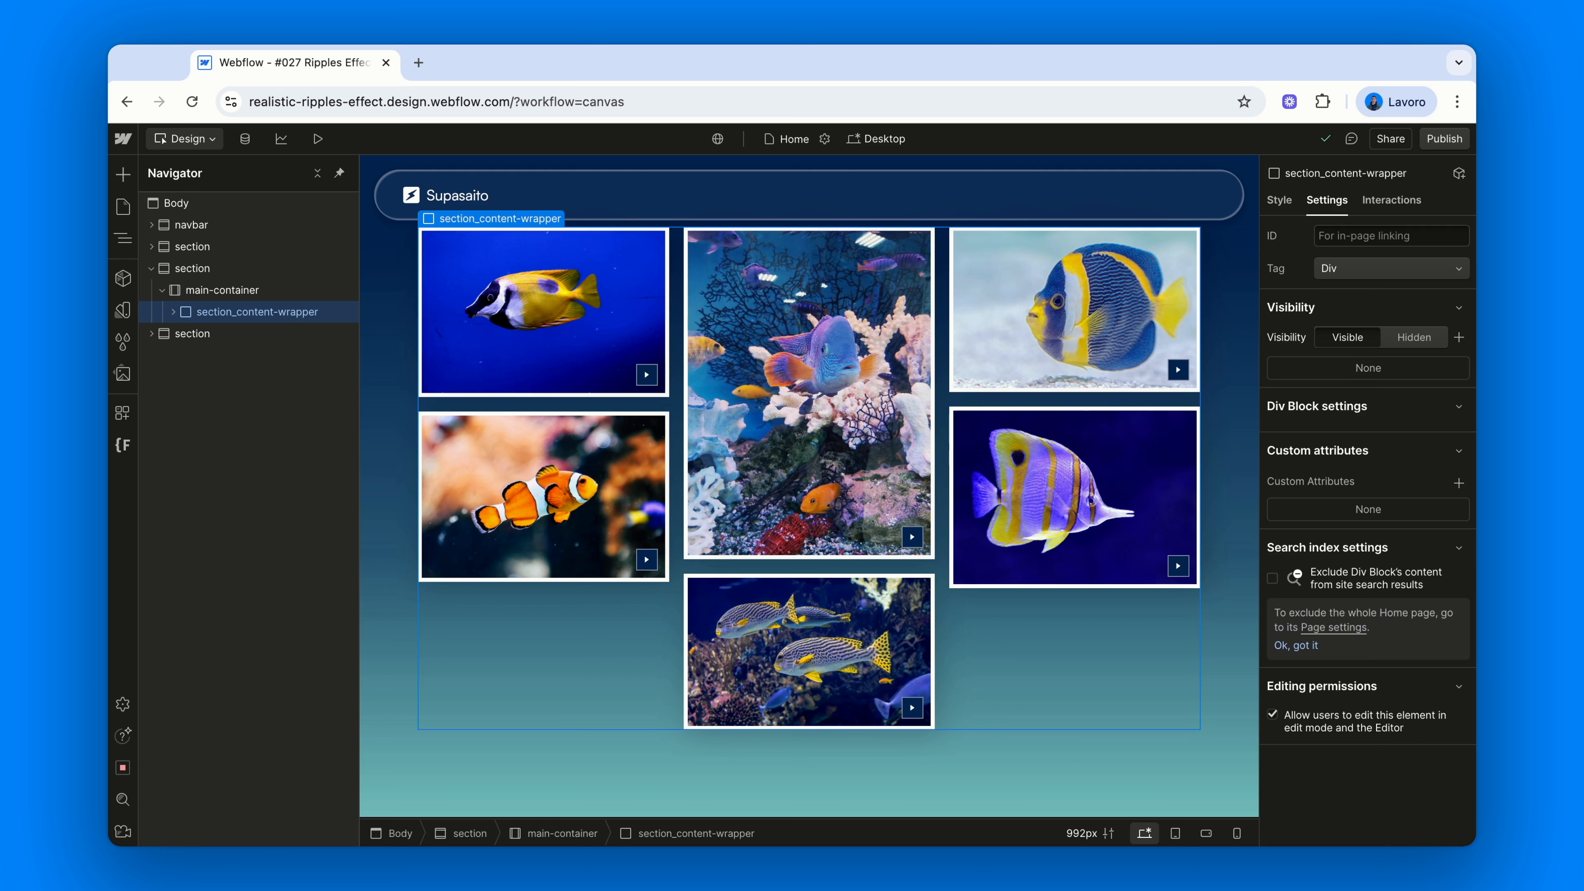
Select the gallery_list-wrapper collection list, check its styles, and go to the Gallery CMS collection
{"action": "left_click", "coordinate": [173, 312]}
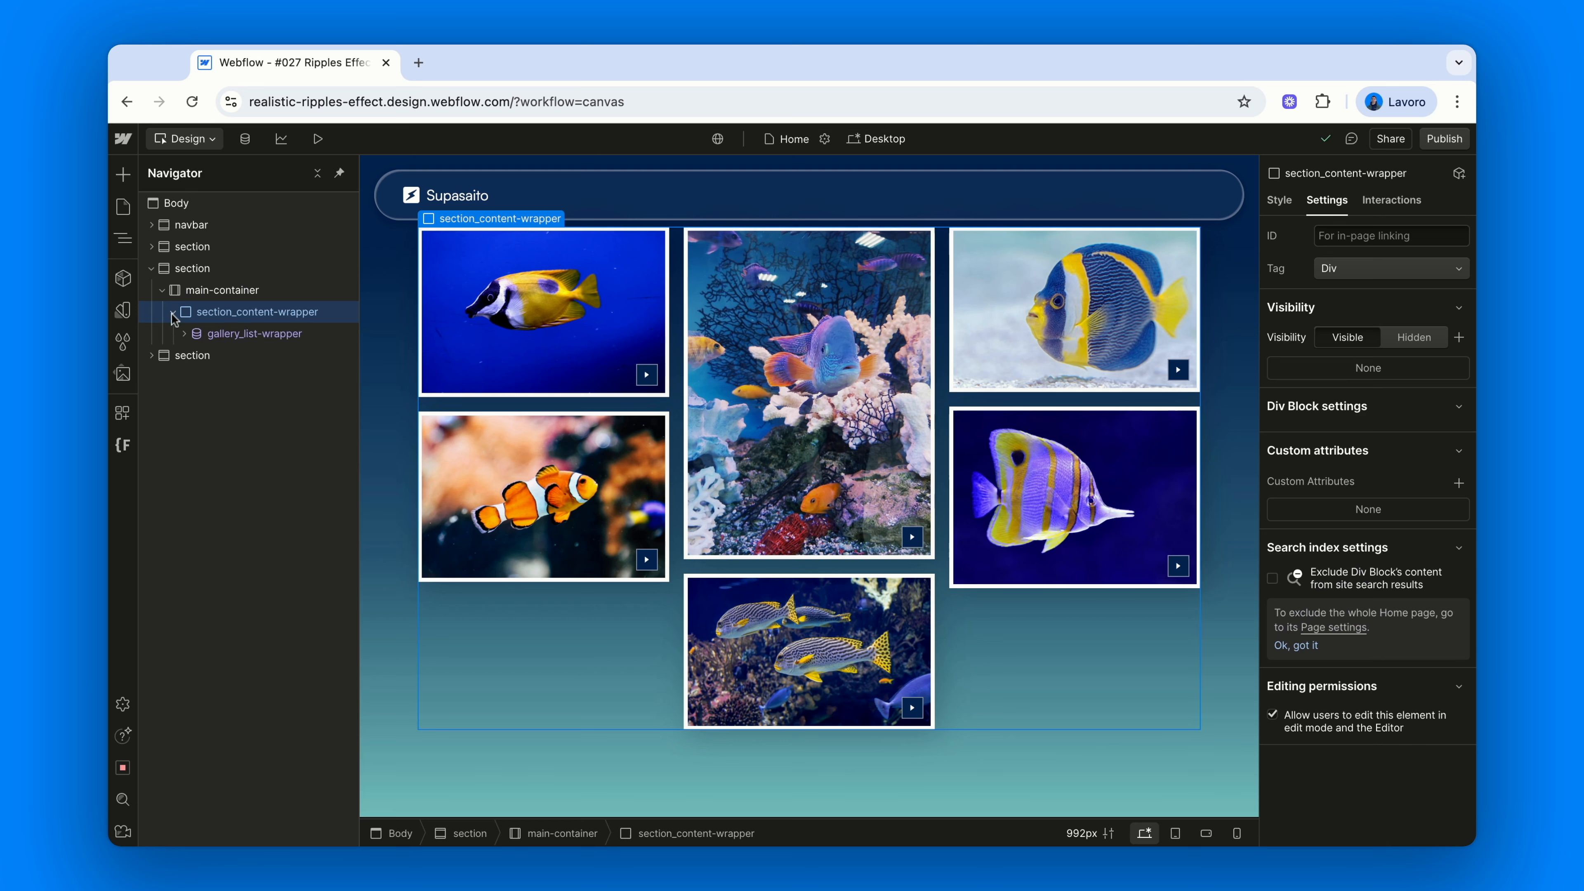
{"action": "left_click", "coordinate": [335, 337]}
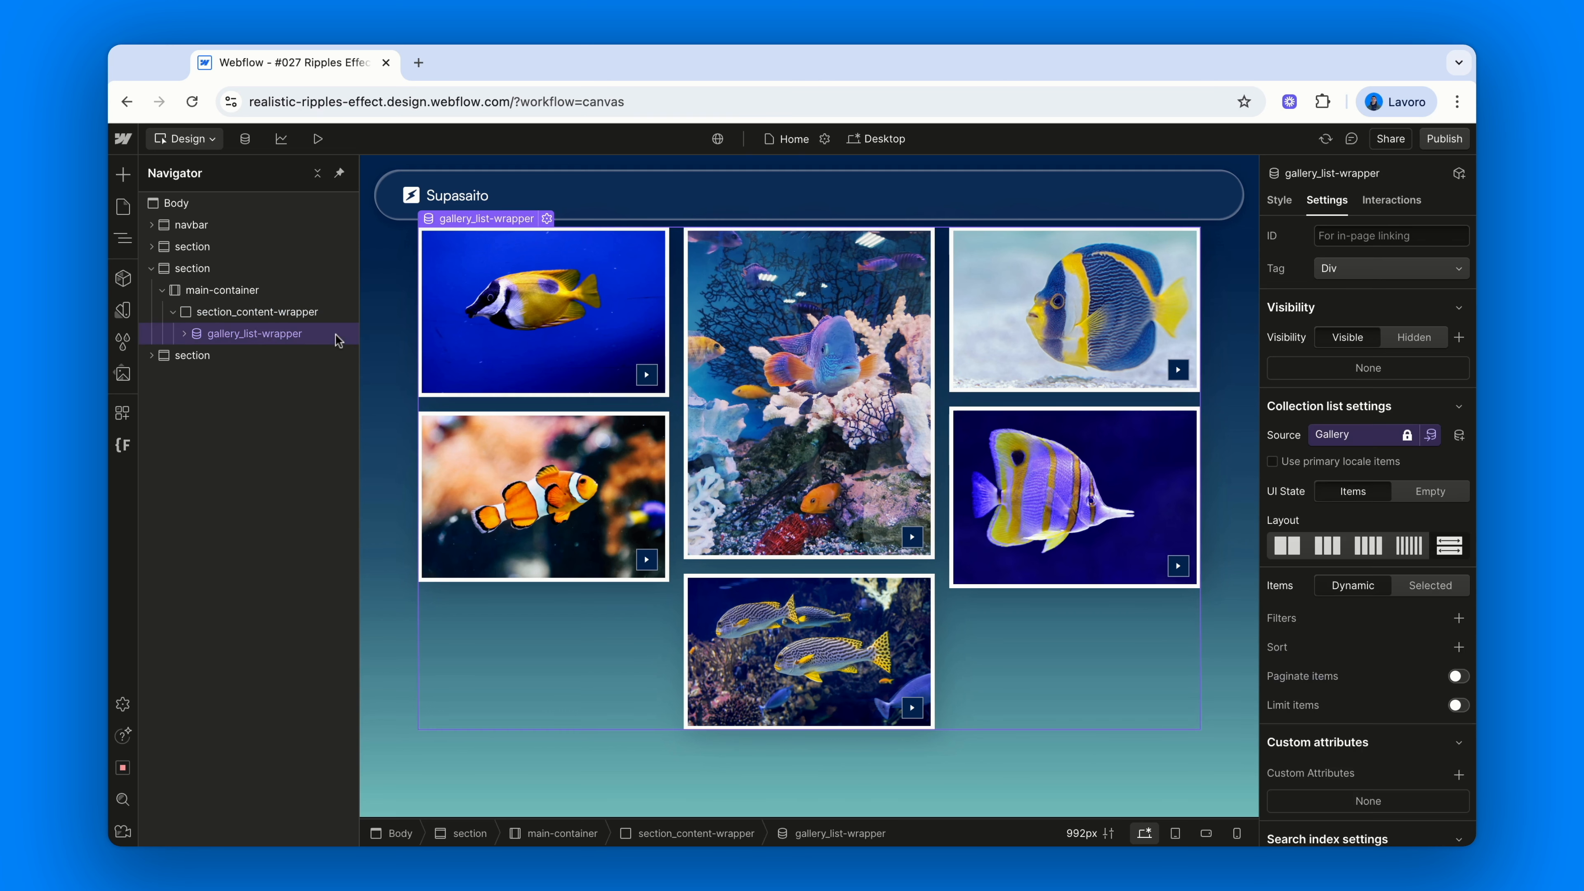
{"action": "left_click", "coordinate": [1282, 199]}
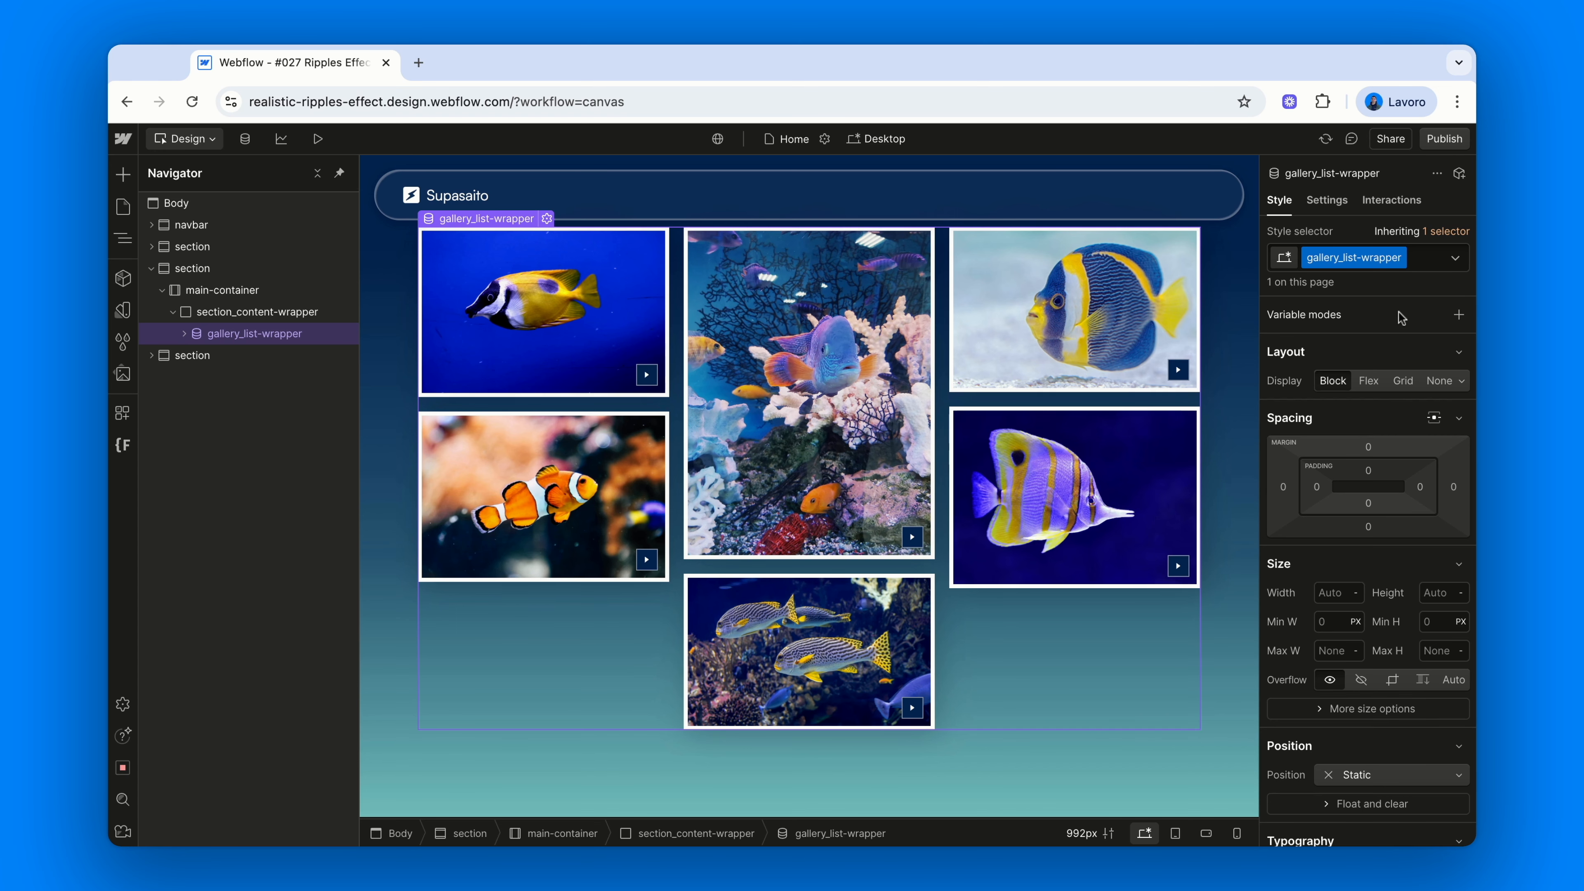
{"action": "left_click", "coordinate": [242, 139]}
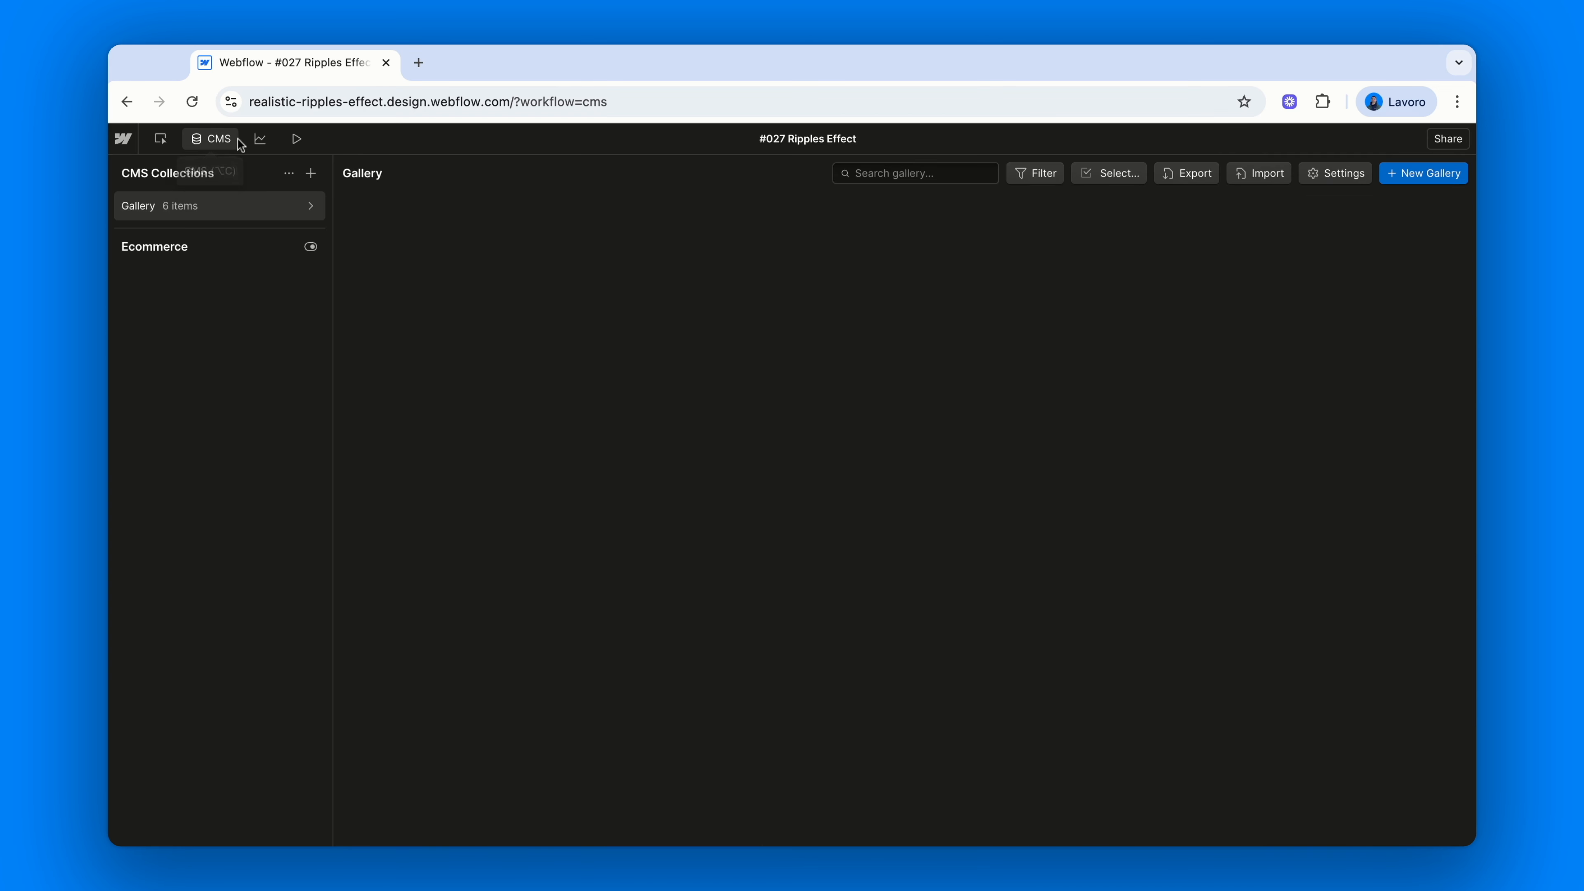
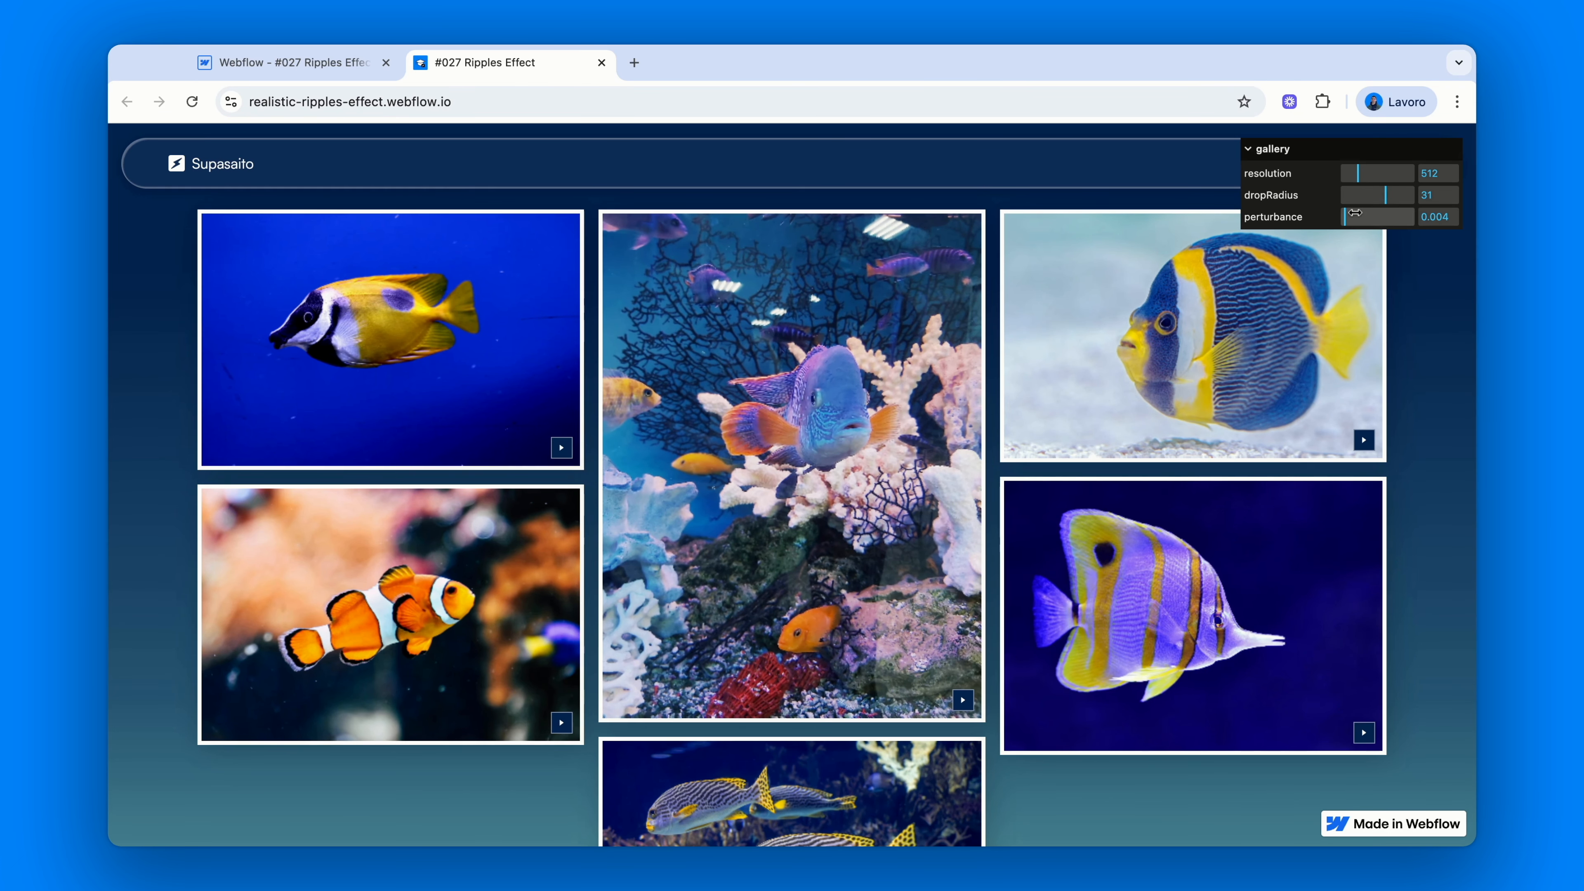
Raise the gallery ripples' perturbance to 0.039 and scroll over the fish images to test it
{"action": "left_click_drag", "start_coordinate": [1346, 215], "coordinate": [1370, 217]}
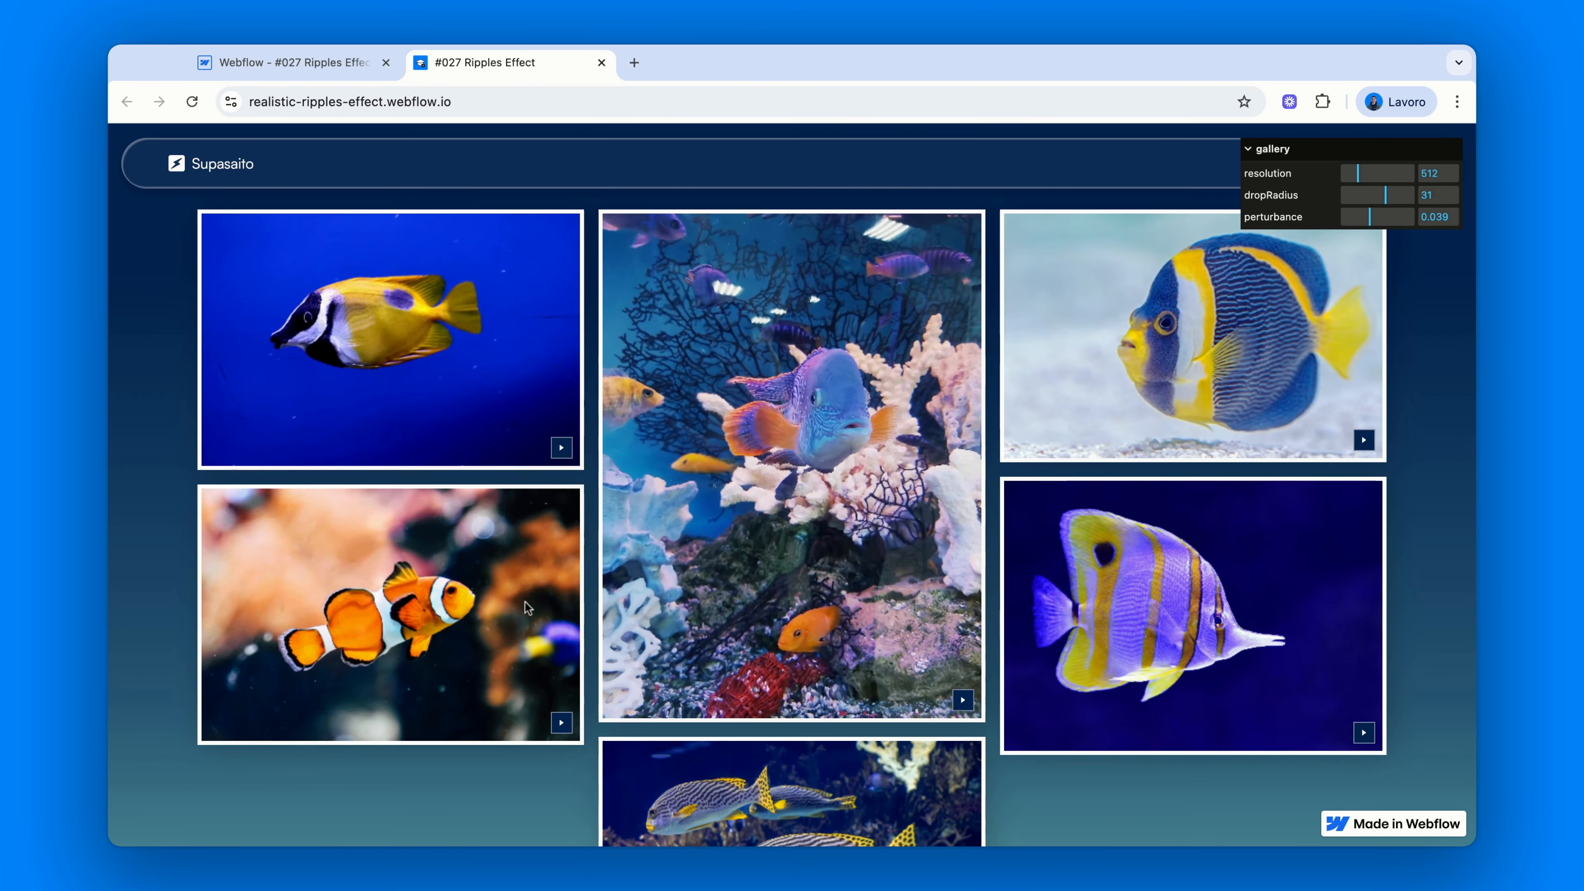
{"action": "scroll", "coordinate": [794, 763], "scroll_direction": "down", "scroll_amount": 2}
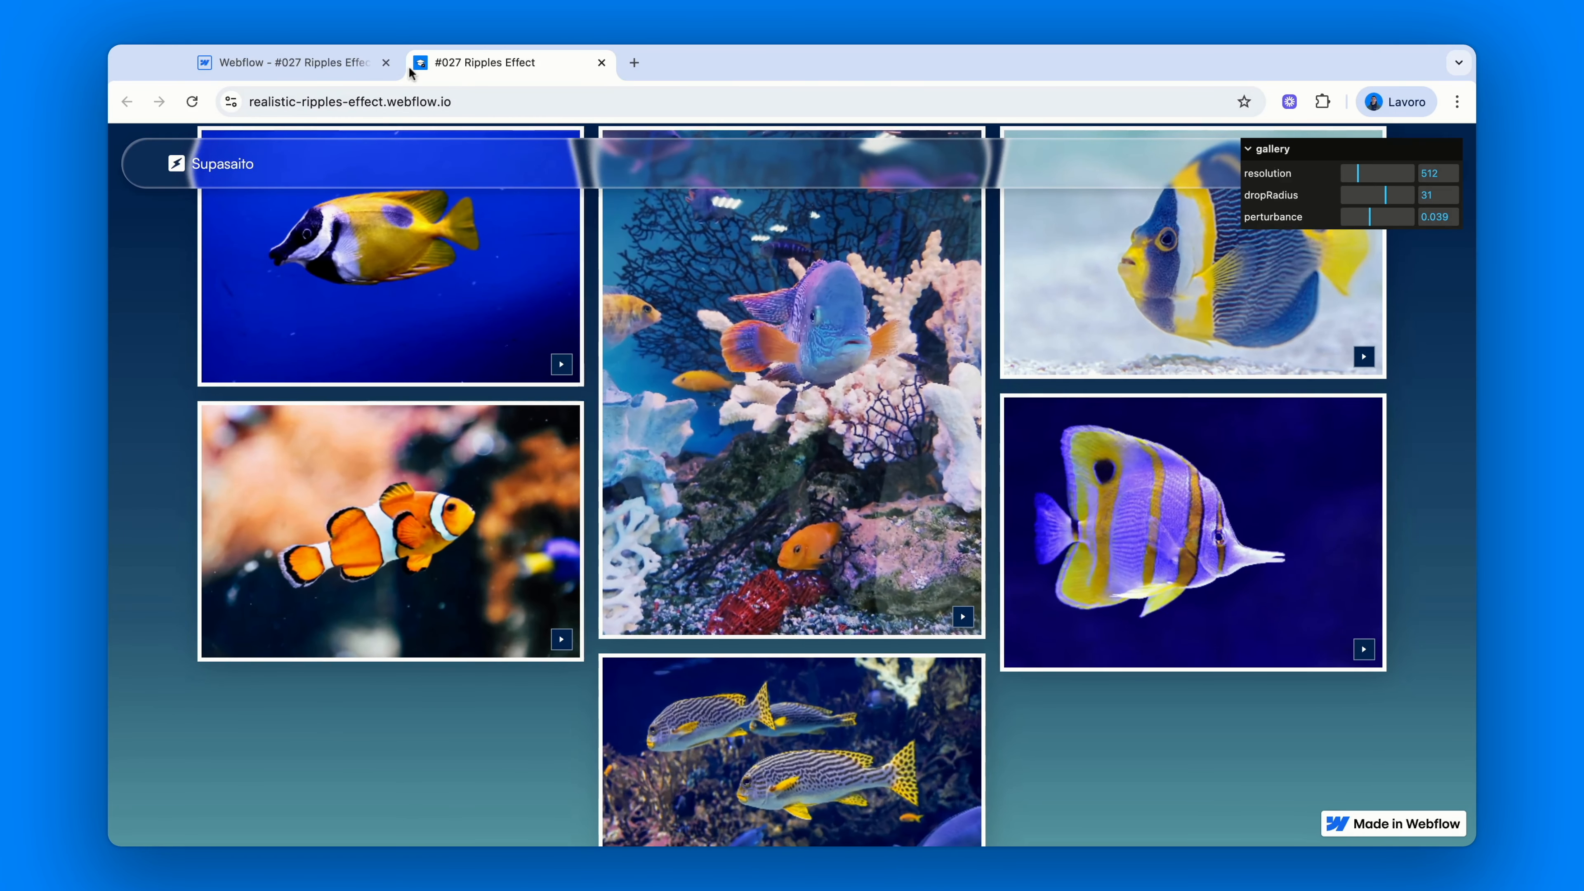
{"action": "left_click", "coordinate": [335, 65]}
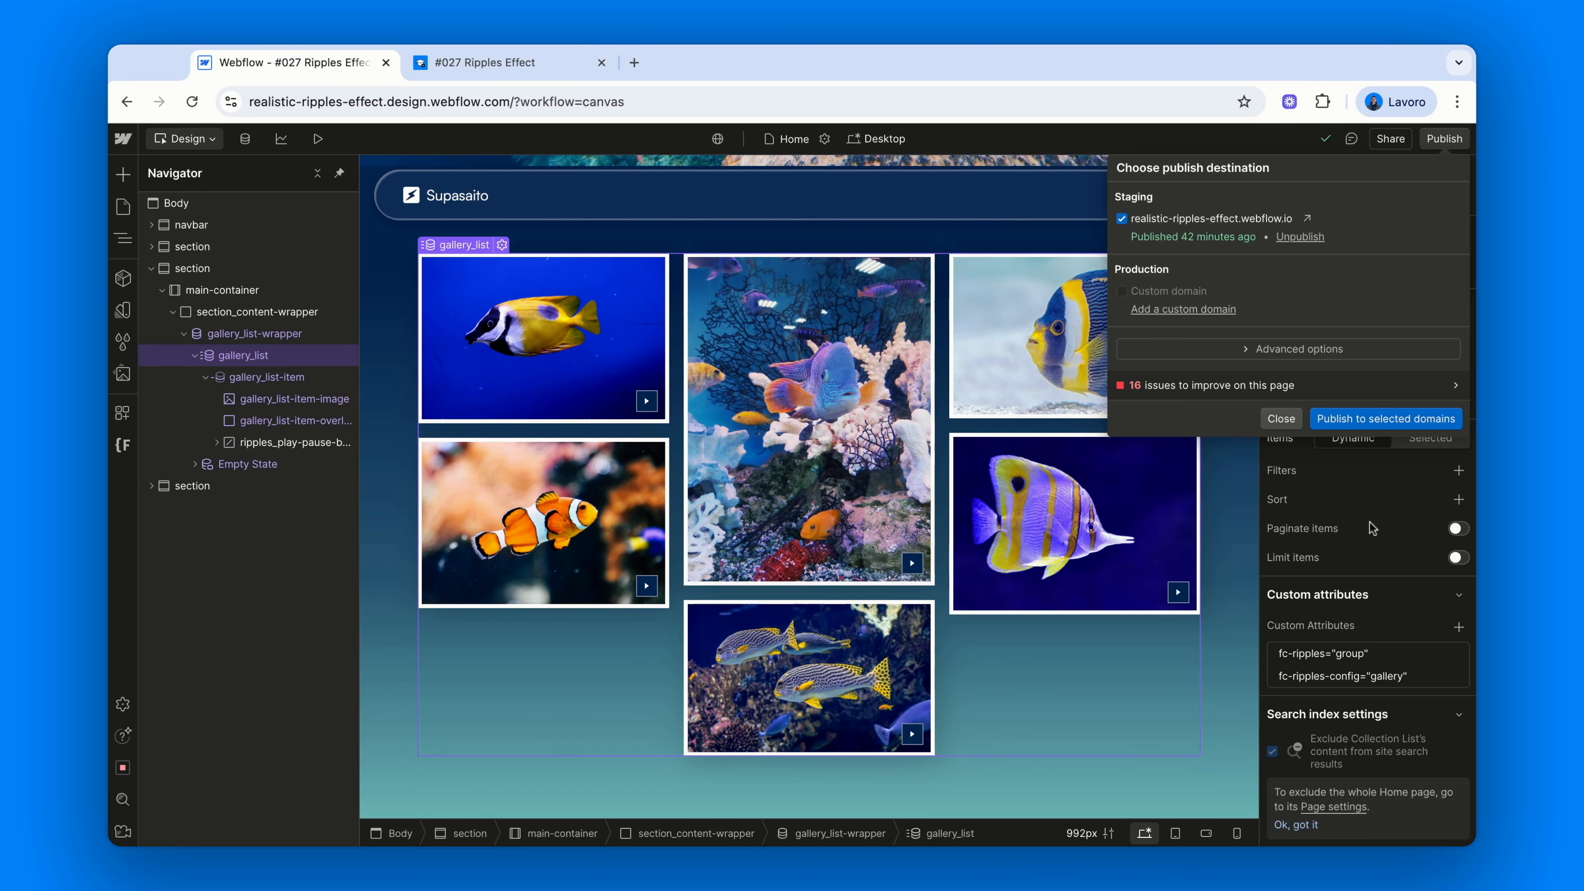
Verify the gallery list's fc-ripples-config attribute value reads 'gallery', then return to the published site
{"action": "left_click", "coordinate": [1372, 528]}
{"action": "left_click", "coordinate": [1372, 677]}
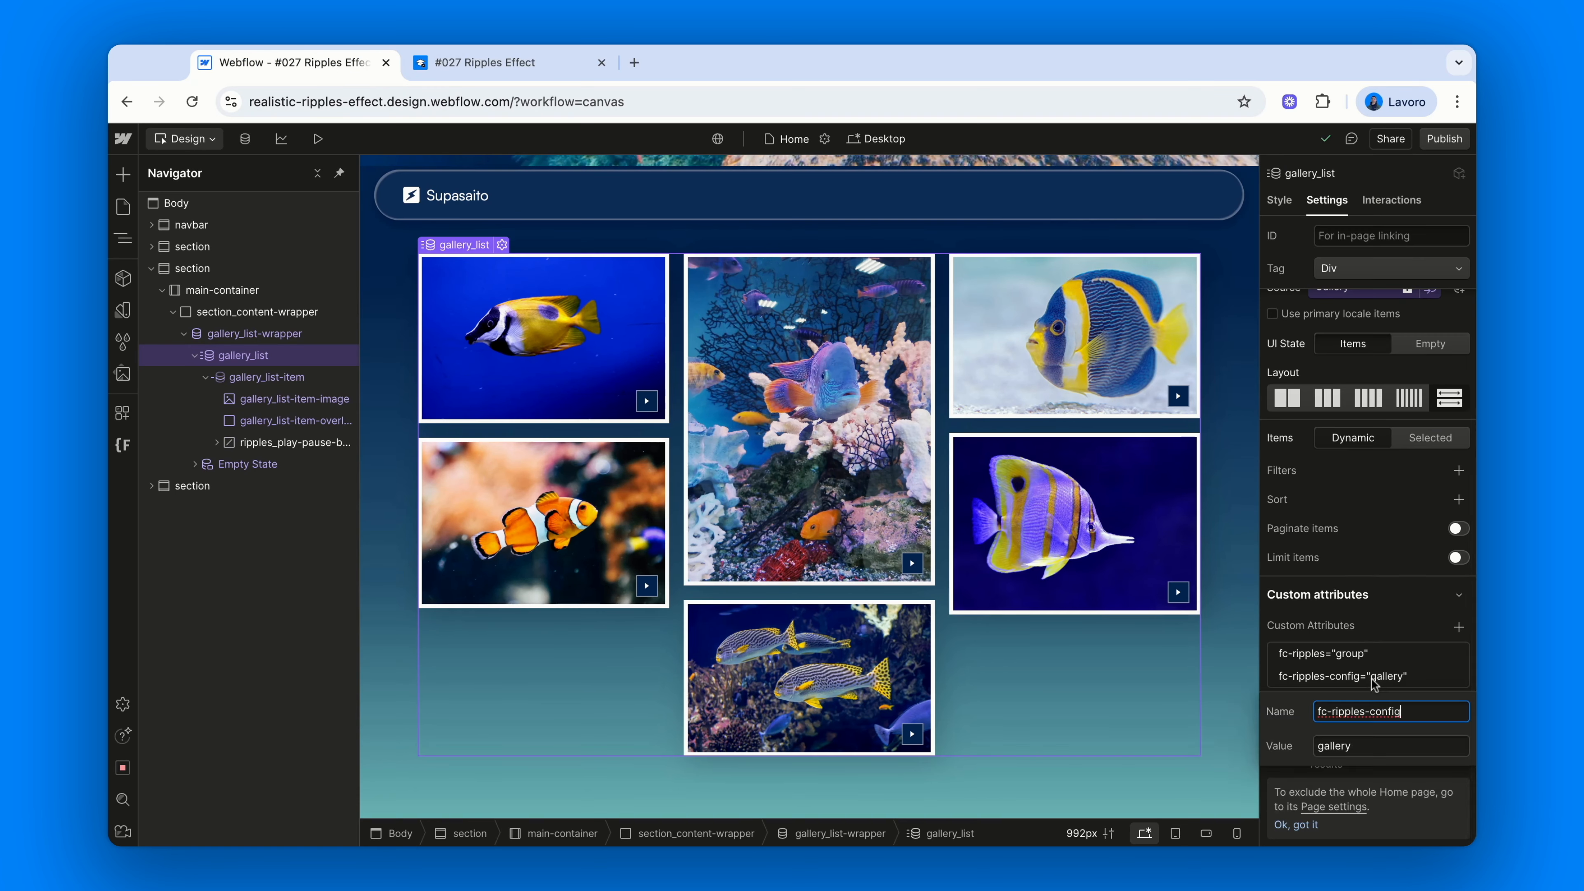
{"action": "left_click", "coordinate": [1396, 742]}
{"action": "key", "text": "Return"}
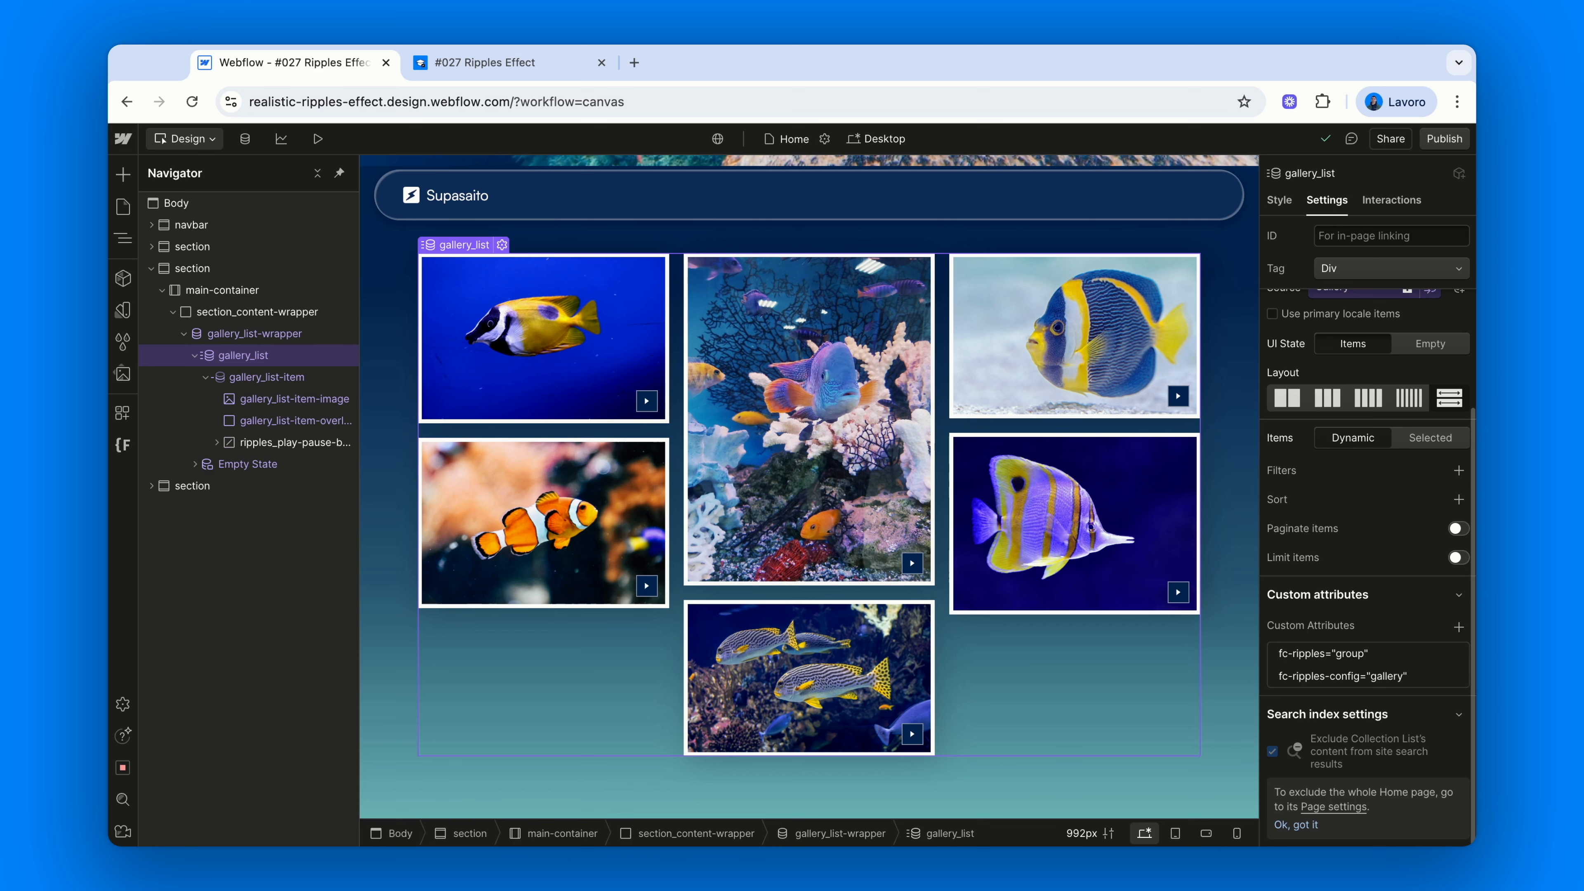
{"action": "left_click", "coordinate": [536, 62]}
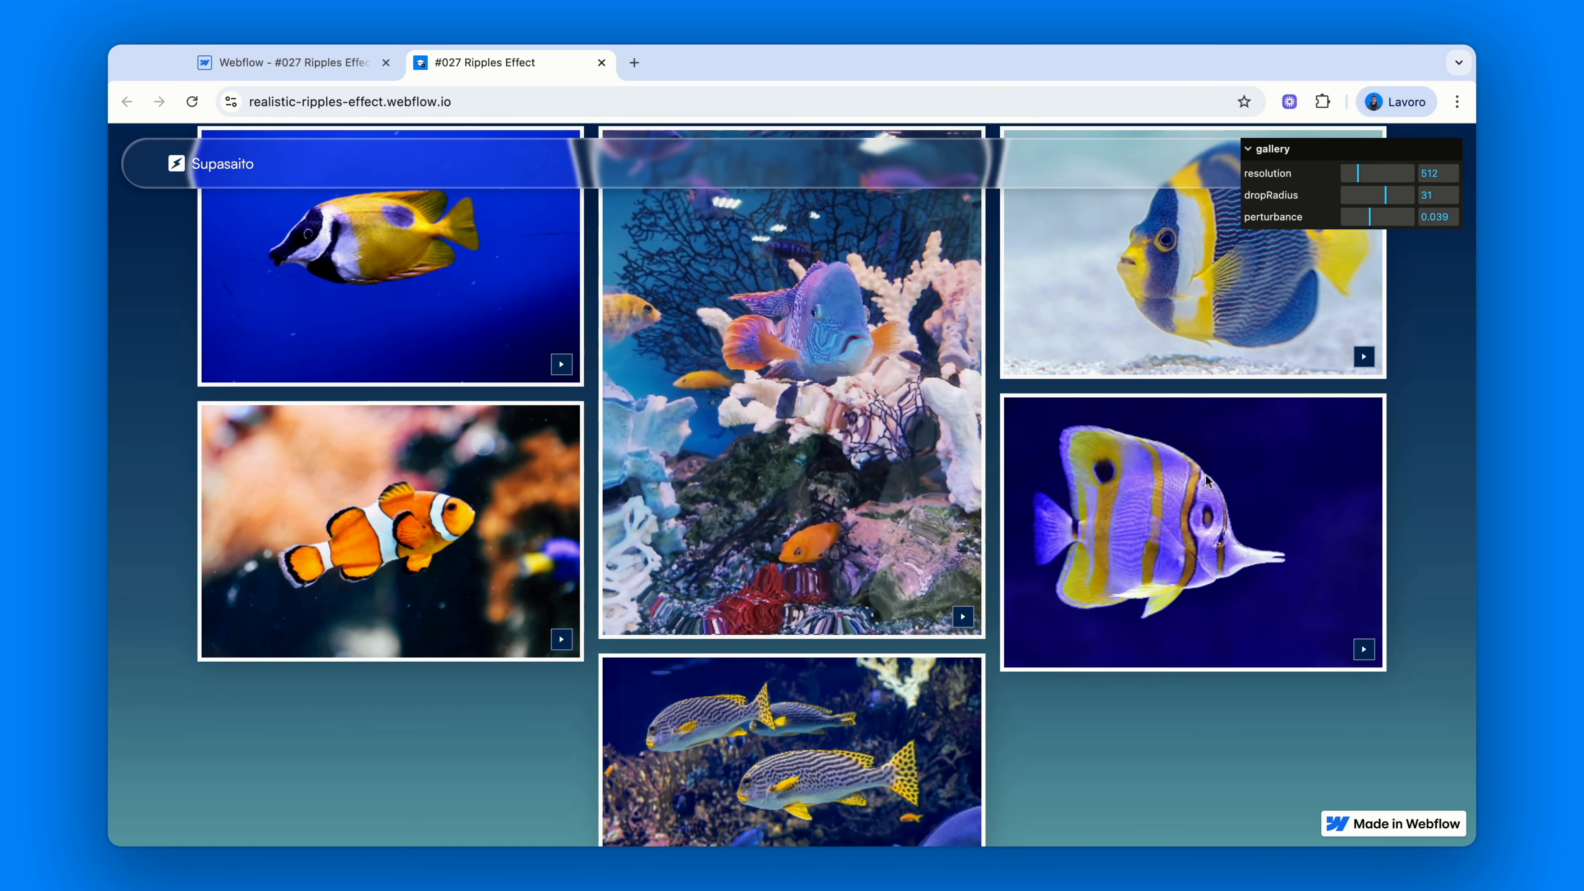
Reduce the gallery ripples' dropRadius to 23 and scroll up to the Exploring The Sea hero
{"action": "left_click_drag", "start_coordinate": [1384, 198], "coordinate": [1375, 196]}
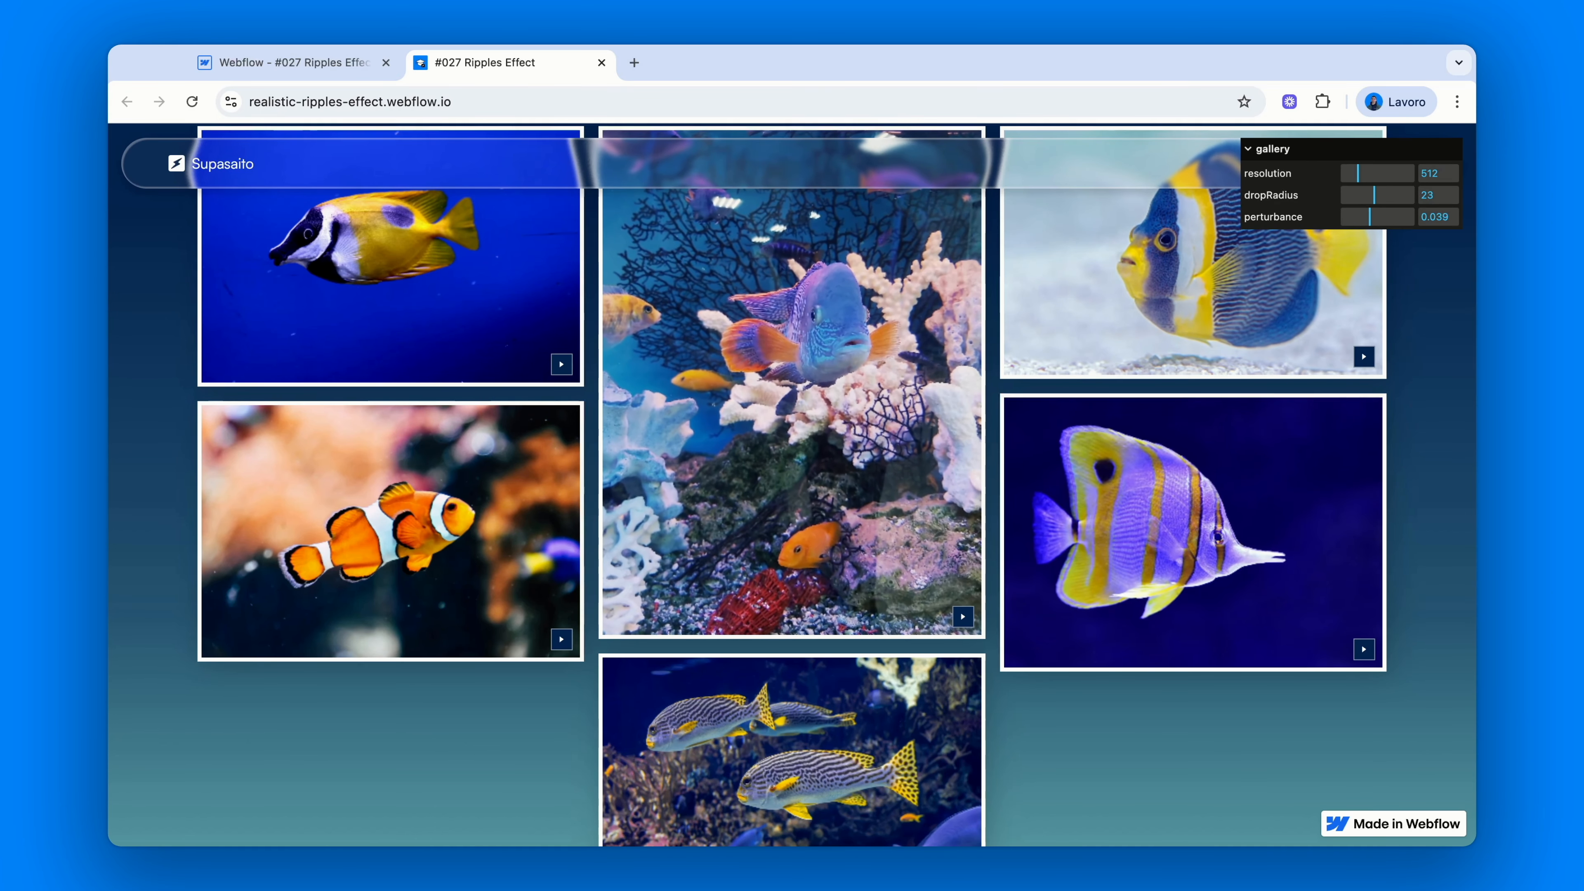
{"action": "scroll", "coordinate": [792, 487], "scroll_direction": "up", "scroll_amount": 5}
{"action": "scroll", "coordinate": [793, 483], "scroll_direction": "up", "scroll_amount": 5}
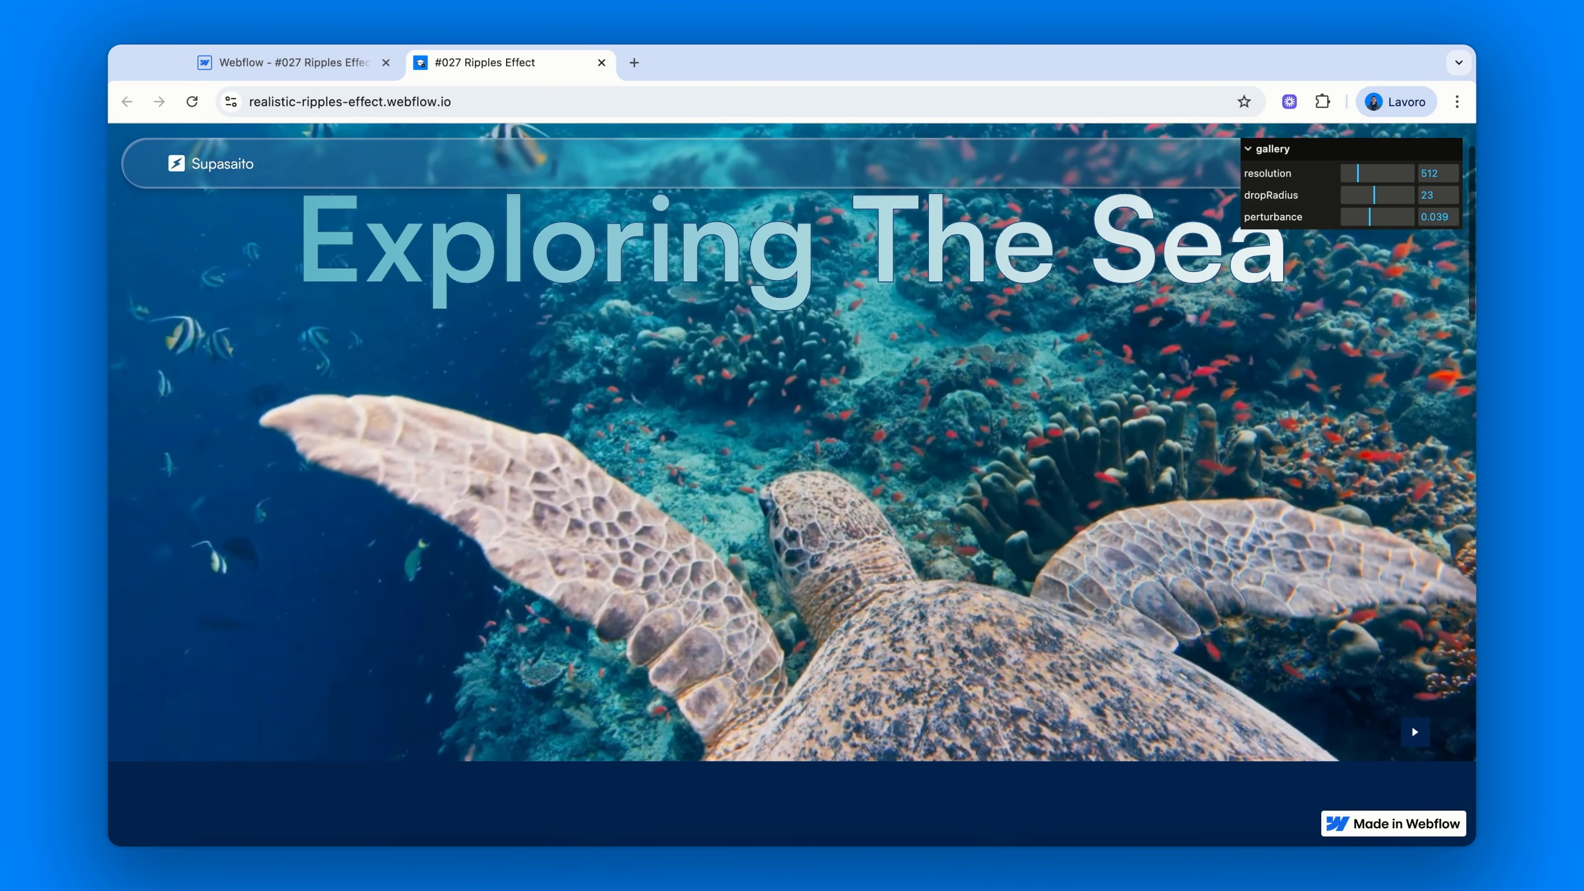
{"action": "scroll", "coordinate": [792, 481], "scroll_direction": "down", "scroll_amount": 1}
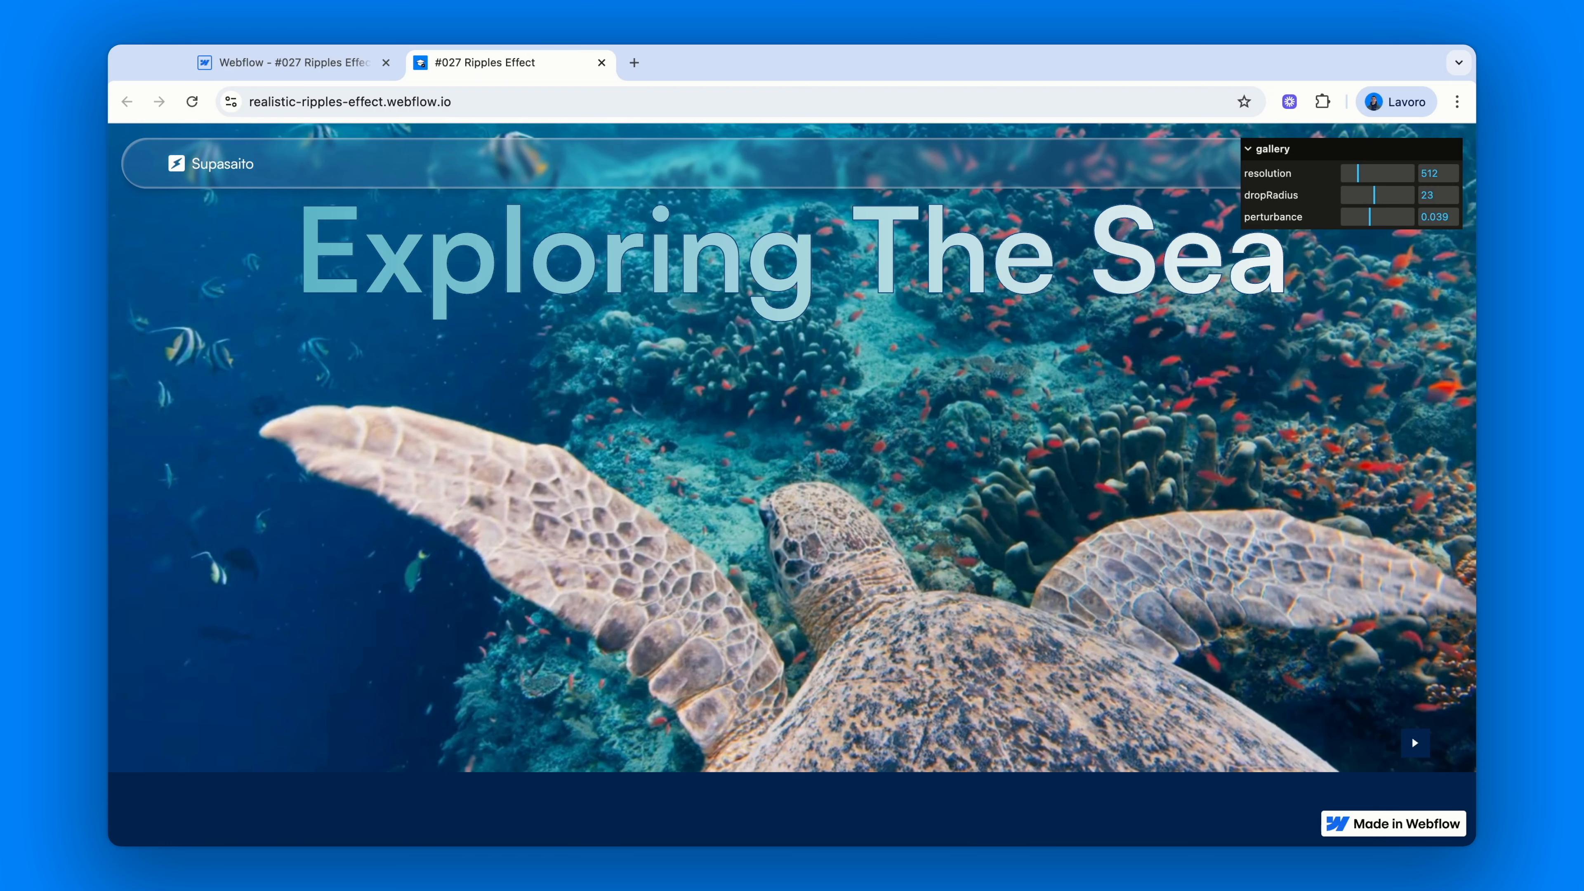
Inspect the hero's ripple attributes (resolution 512, drop radius 19, perturbance 0.01, fc-ripples-disable-mobile)
{"action": "left_click", "coordinate": [345, 65]}
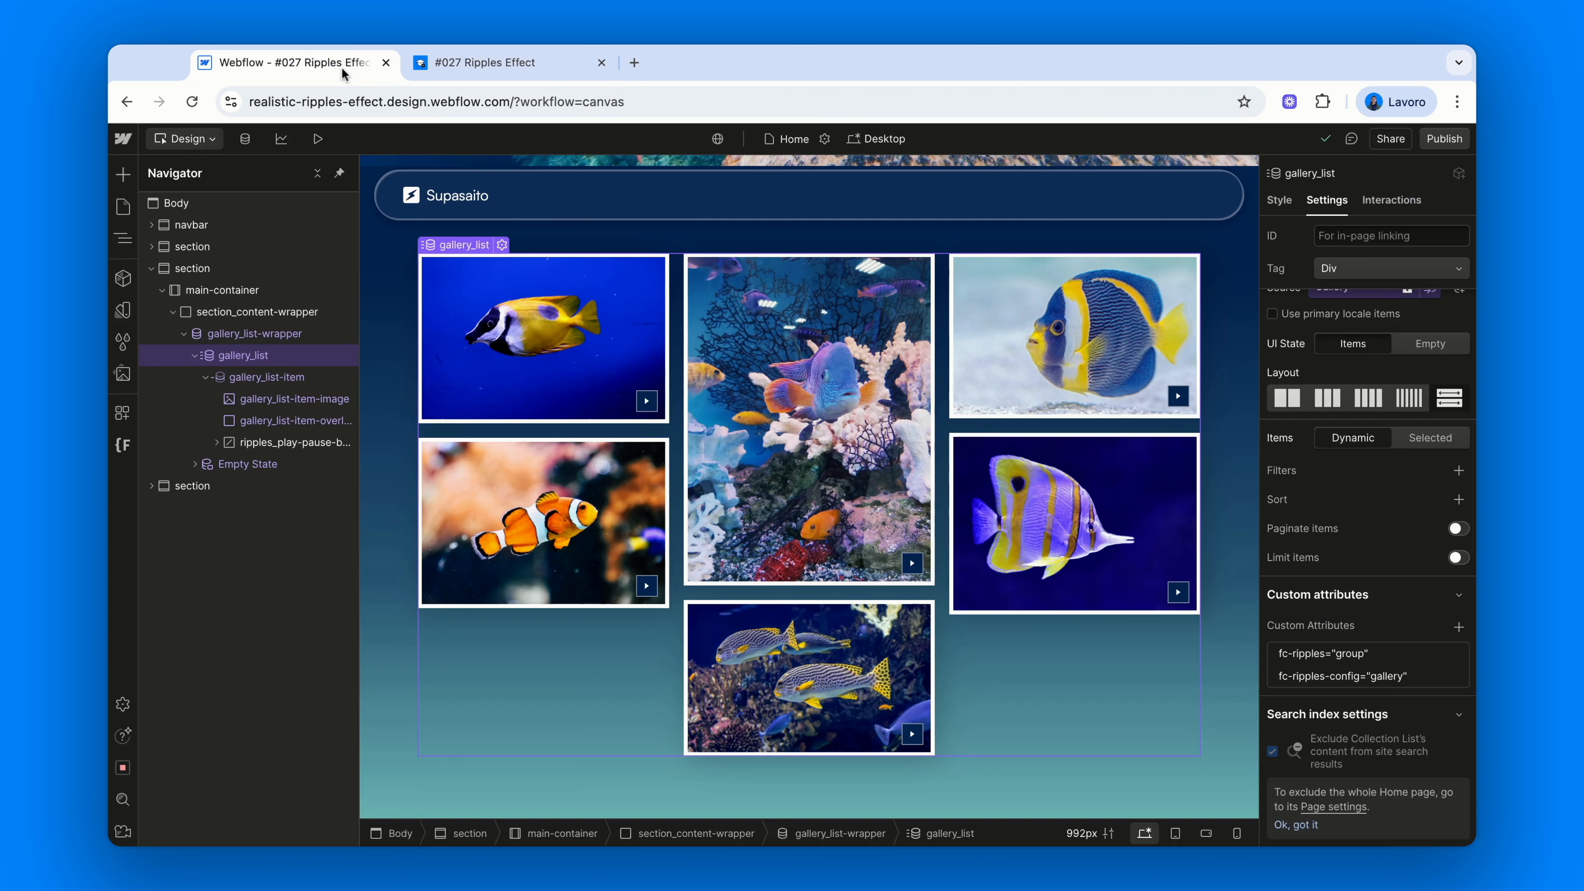
{"action": "left_click", "coordinate": [239, 246]}
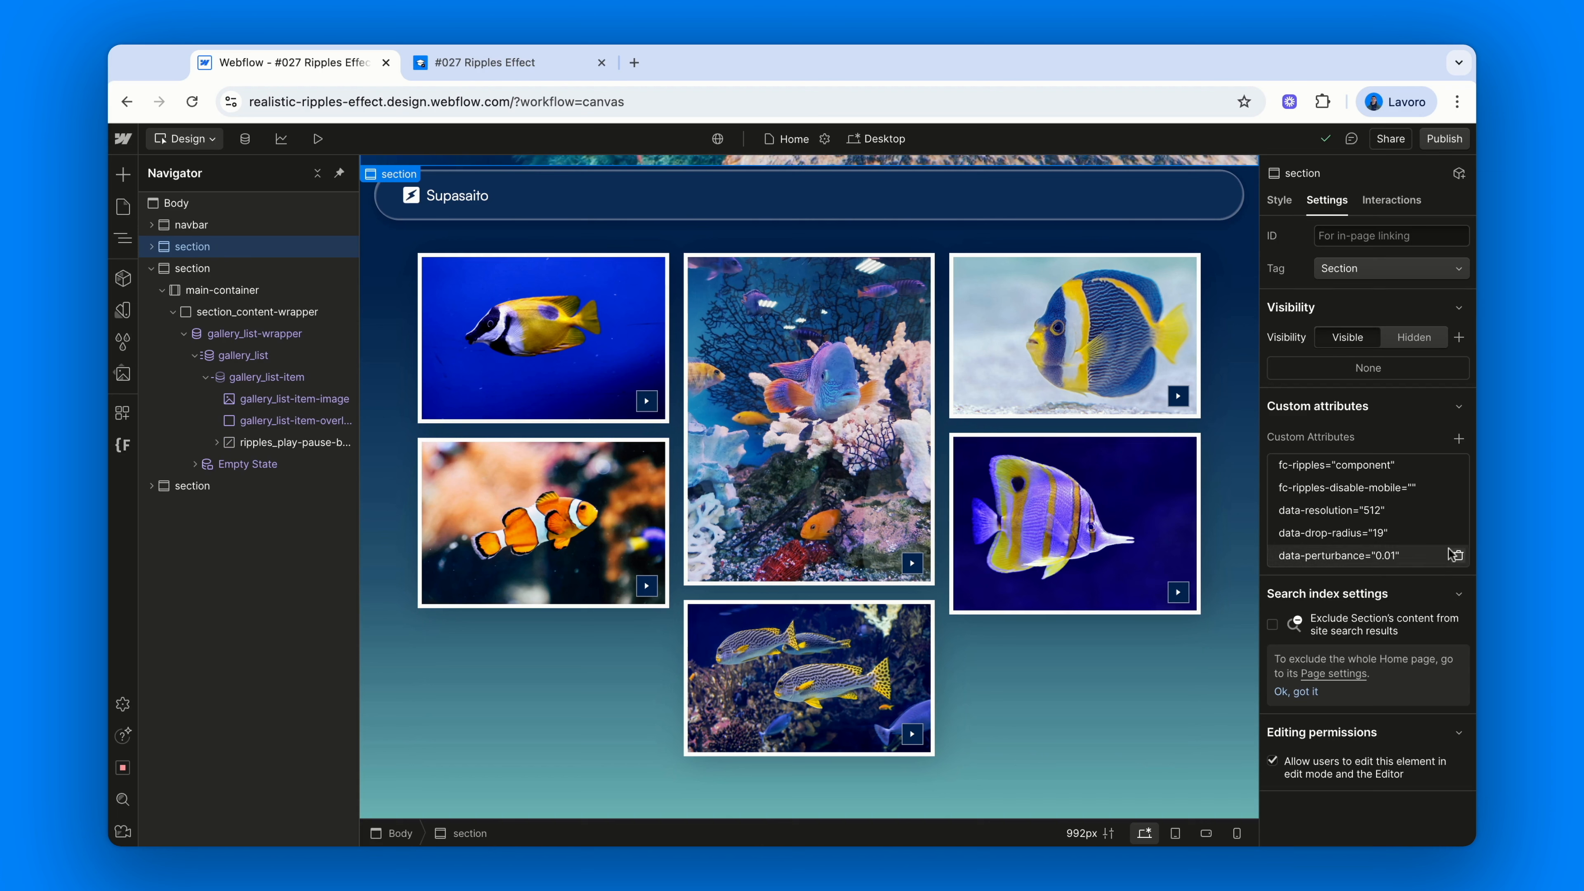
{"action": "left_click", "coordinate": [1375, 492]}
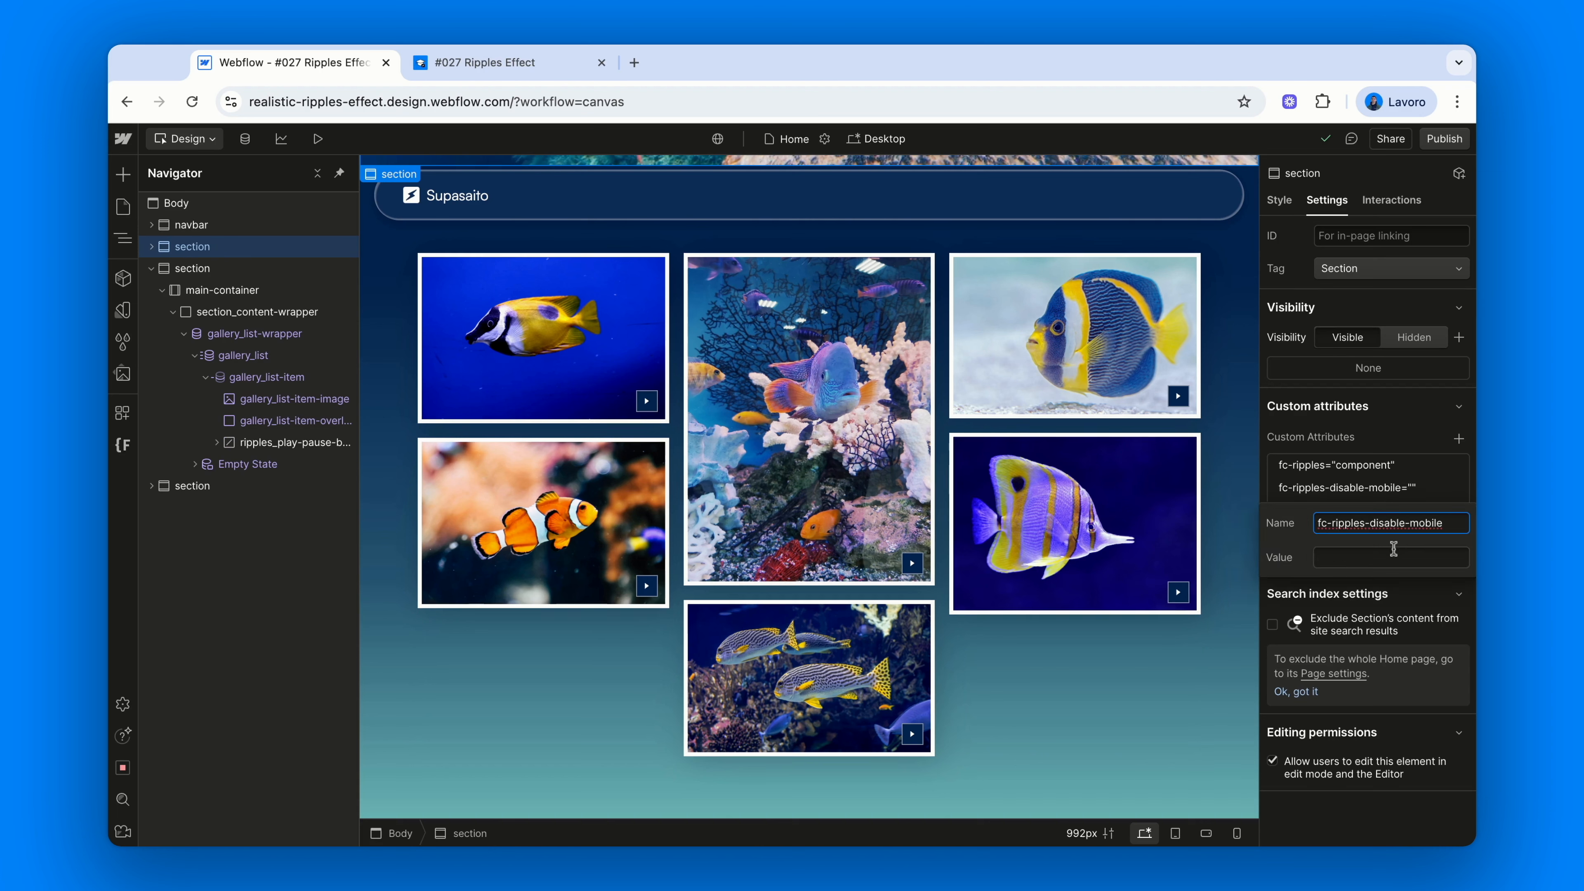
{"action": "key", "text": "Escape"}
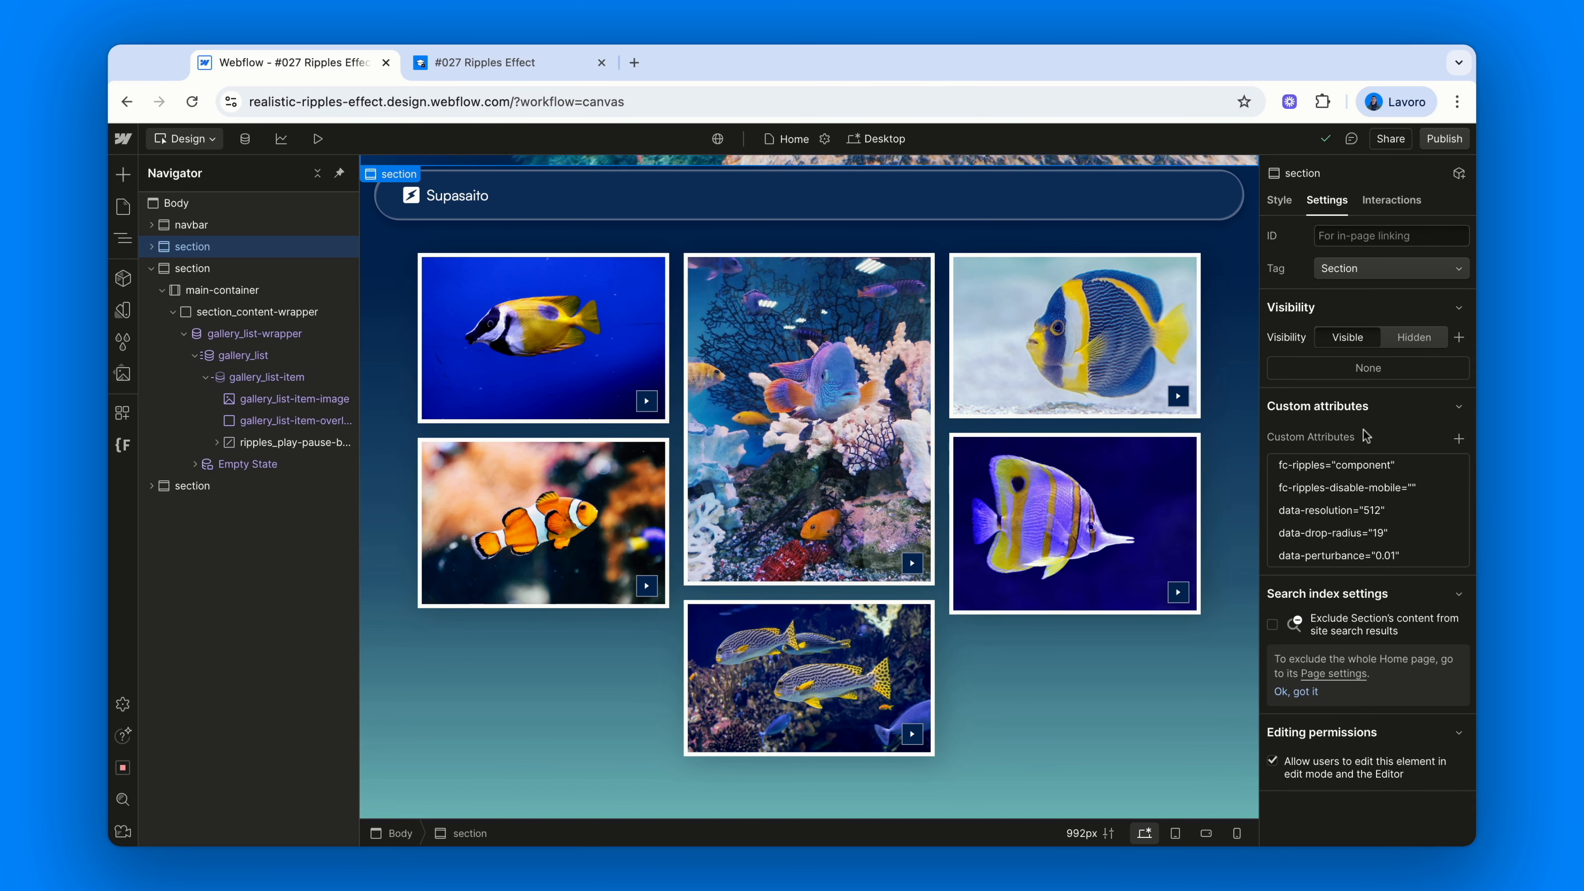
{"action": "scroll", "coordinate": [627, 328], "scroll_direction": "up", "scroll_amount": 10}
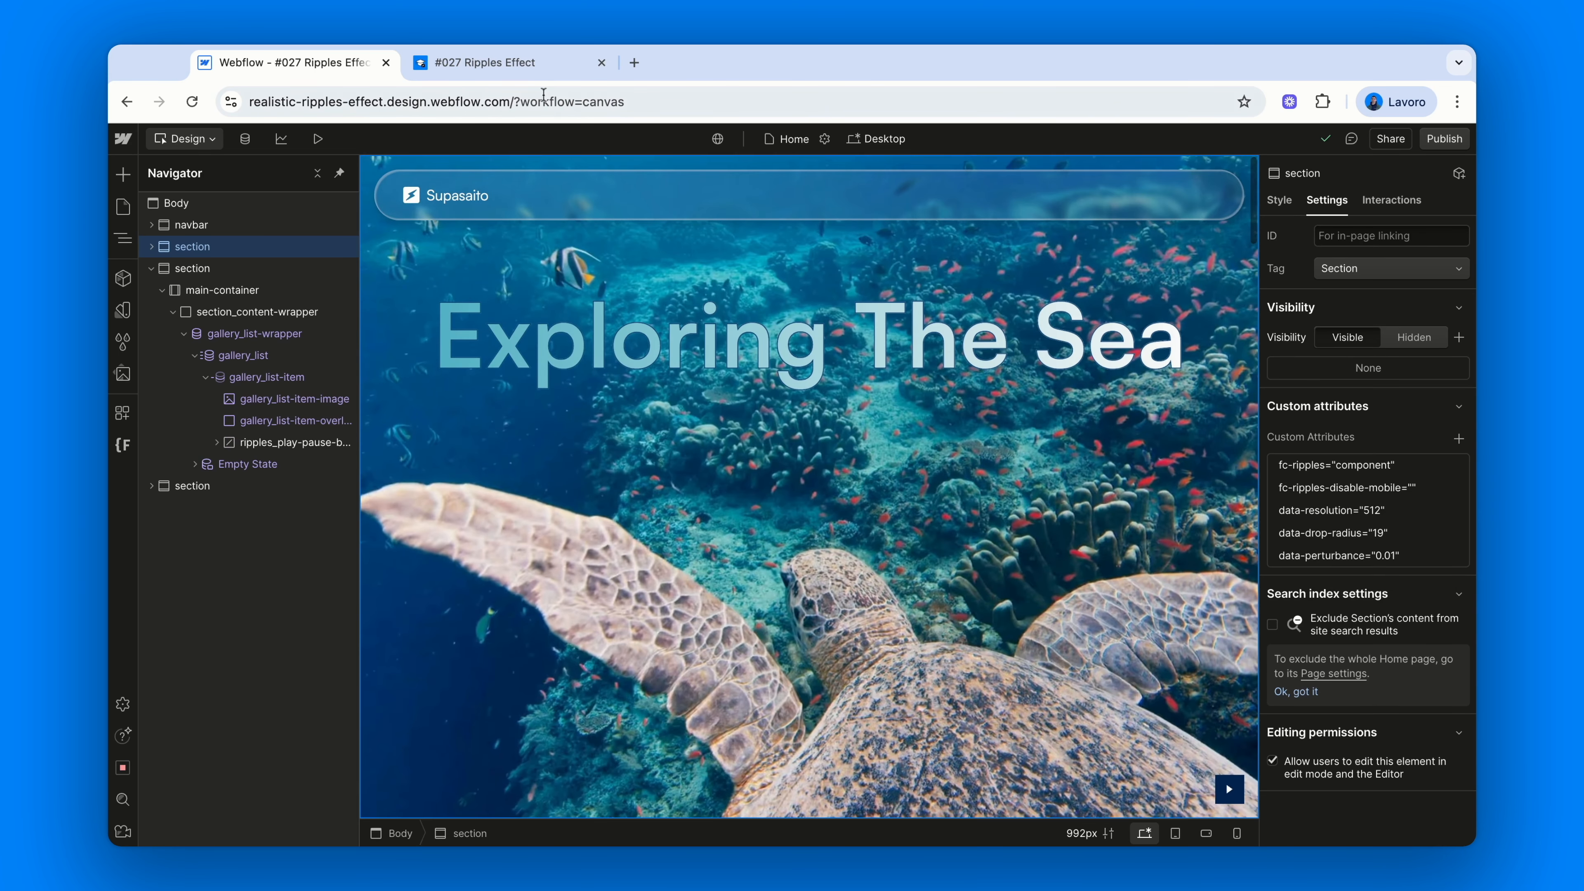
{"action": "left_click", "coordinate": [538, 61]}
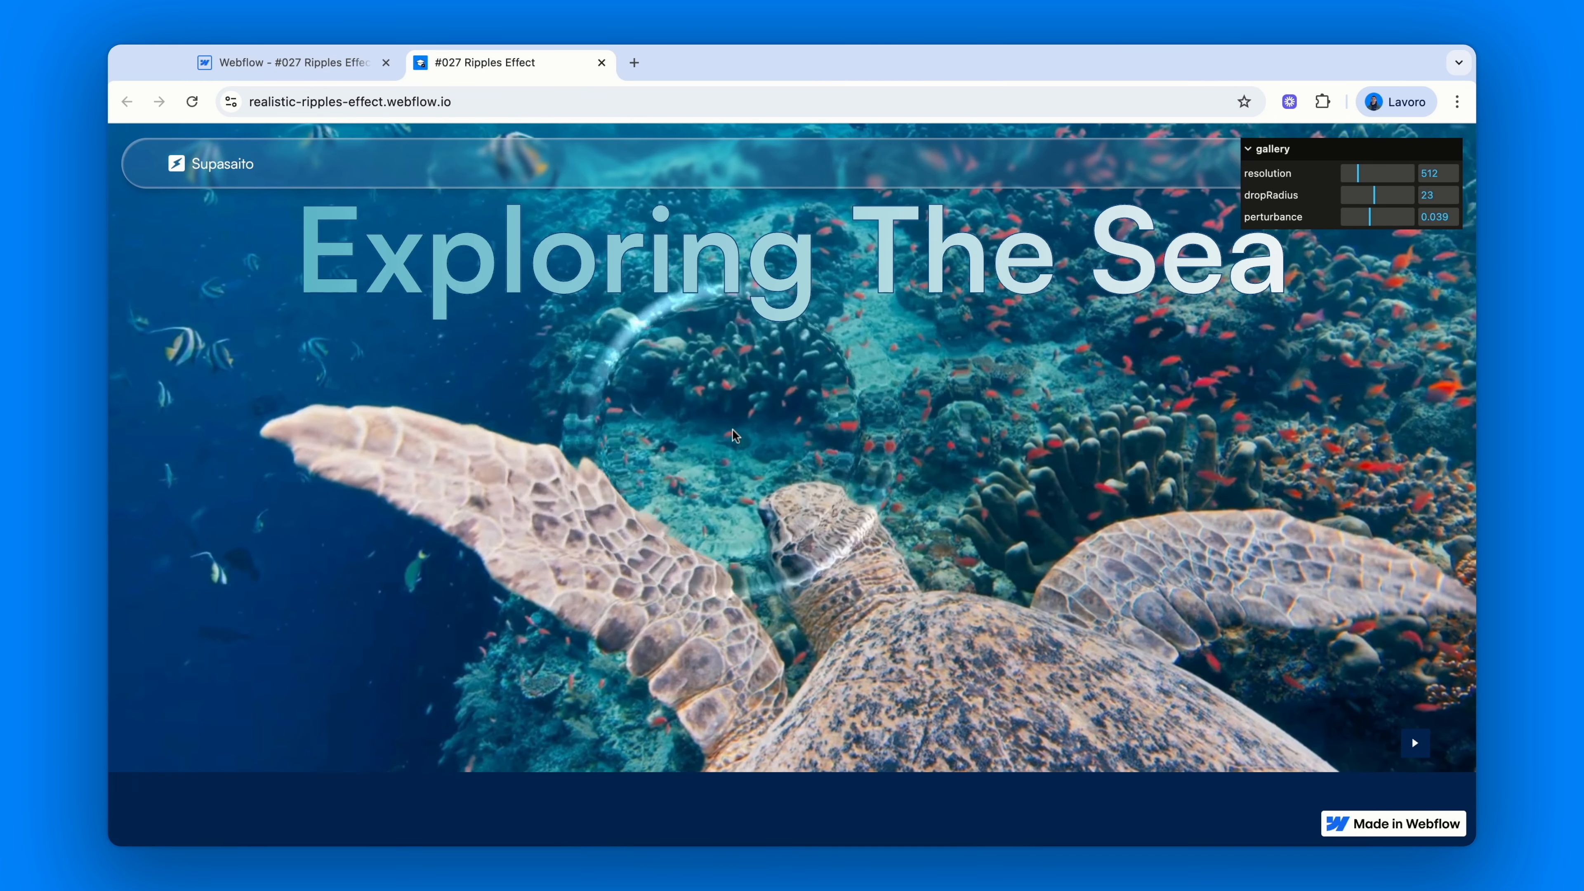
Test the hero at a 429×712 phone viewport in DevTools by tapping and scrolling it
{"action": "key", "text": "super+alt+i"}
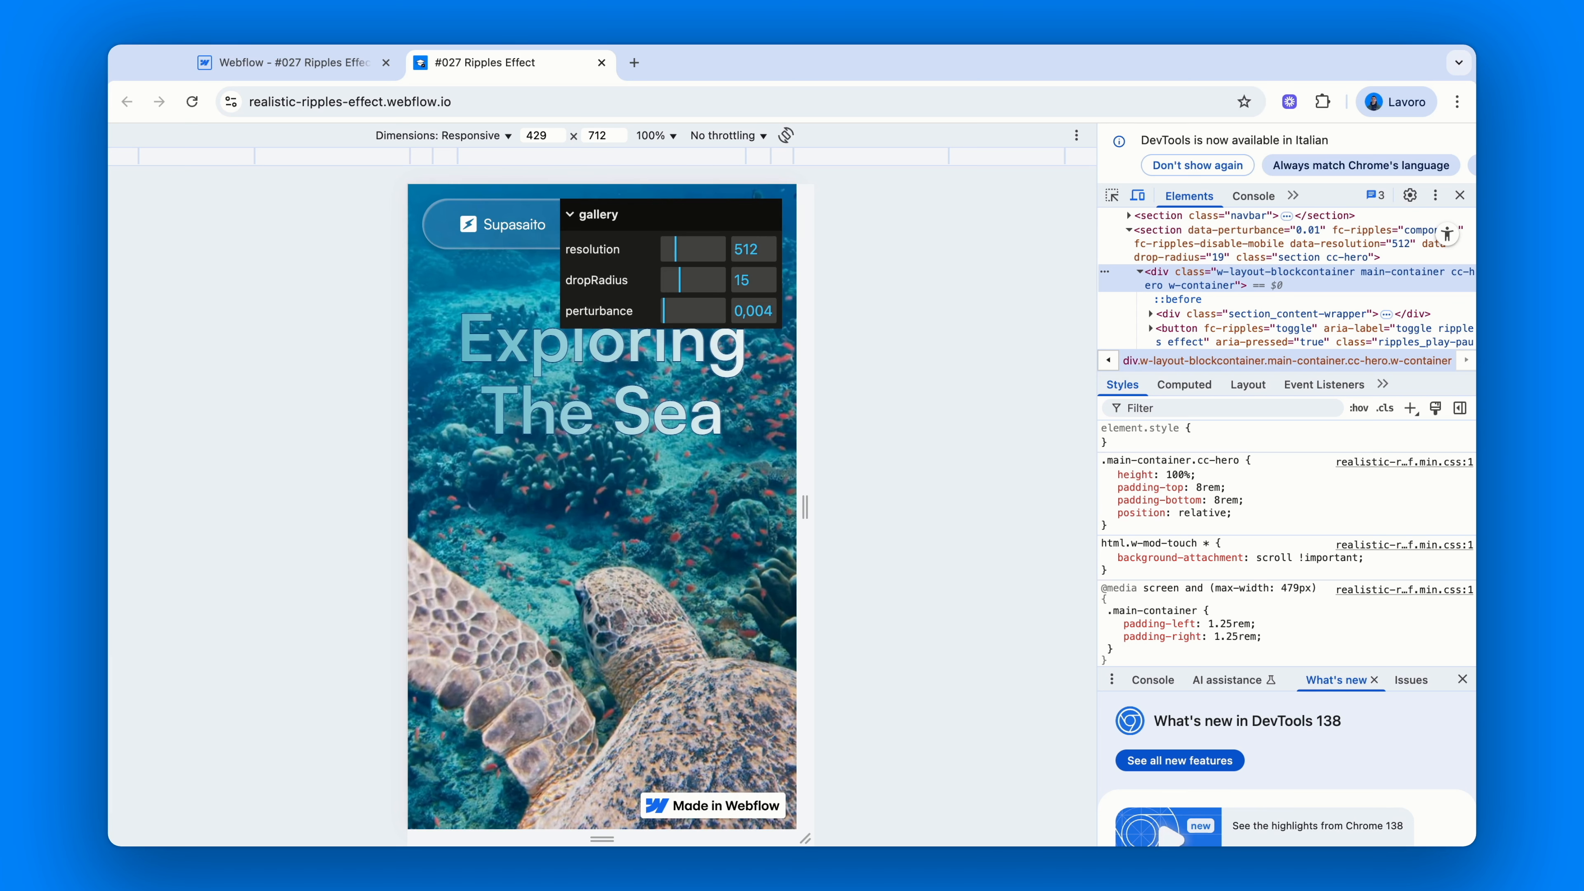
{"action": "left_click", "coordinate": [641, 557]}
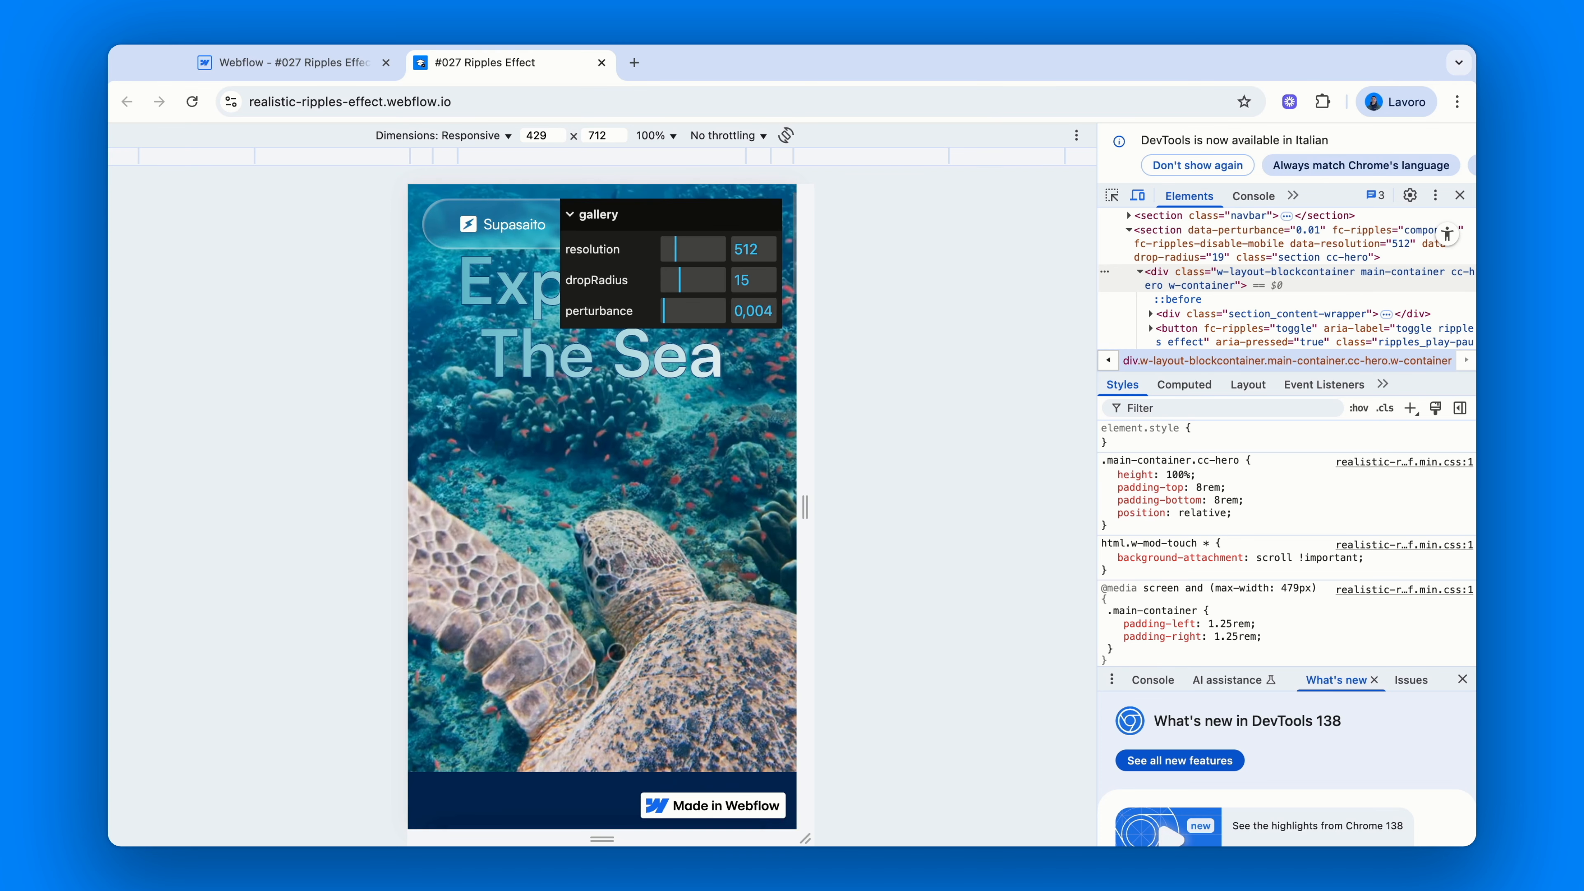
{"action": "scroll", "coordinate": [665, 678], "scroll_direction": "down", "scroll_amount": 3}
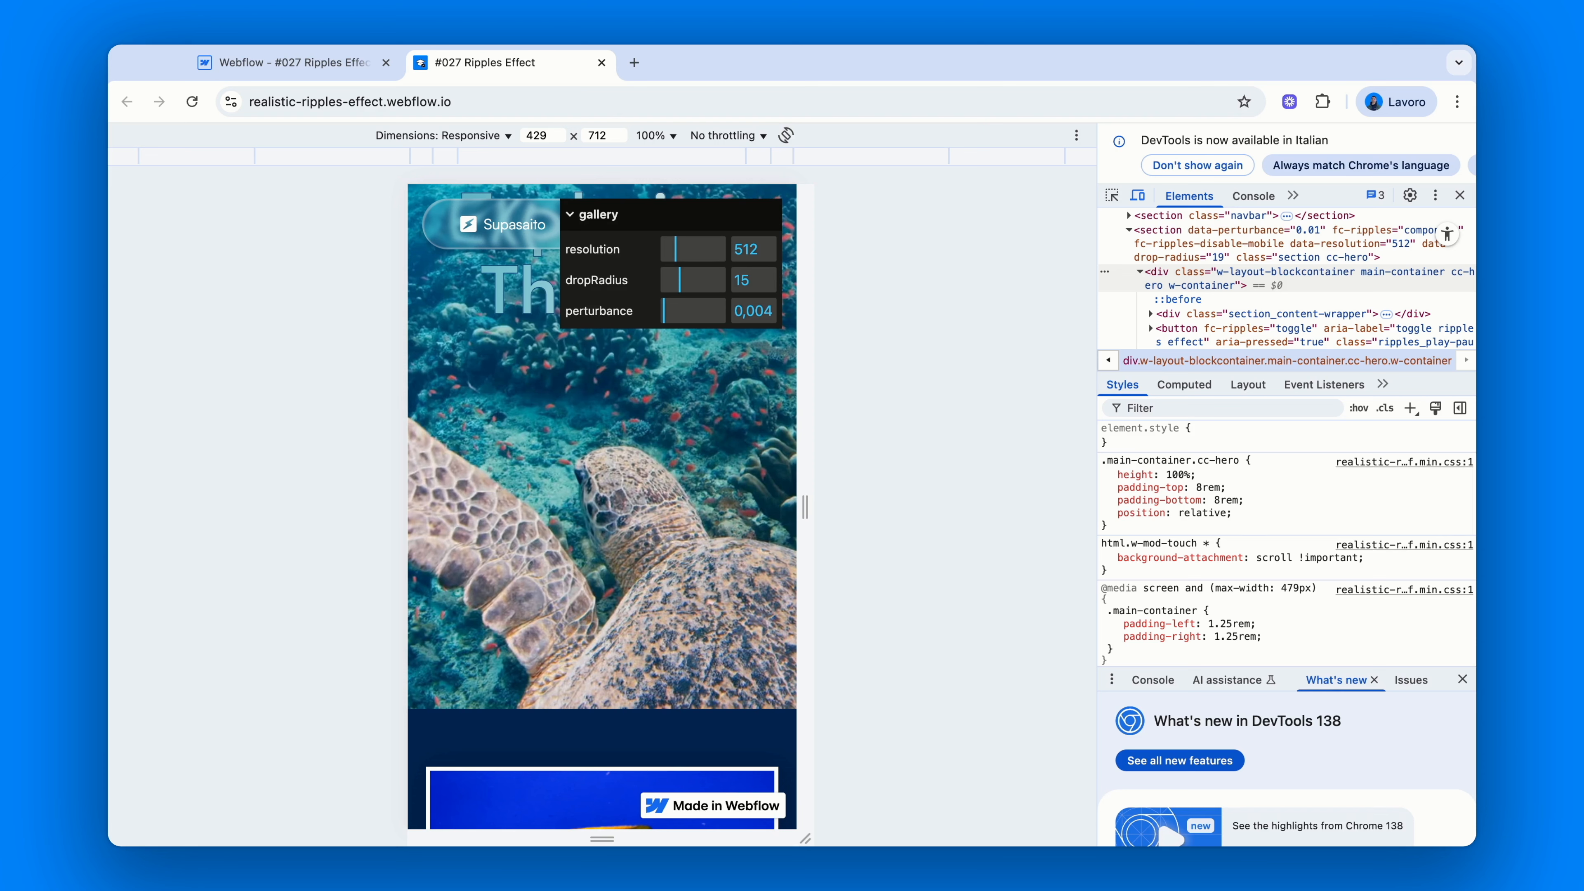
{"action": "left_click", "coordinate": [339, 63]}
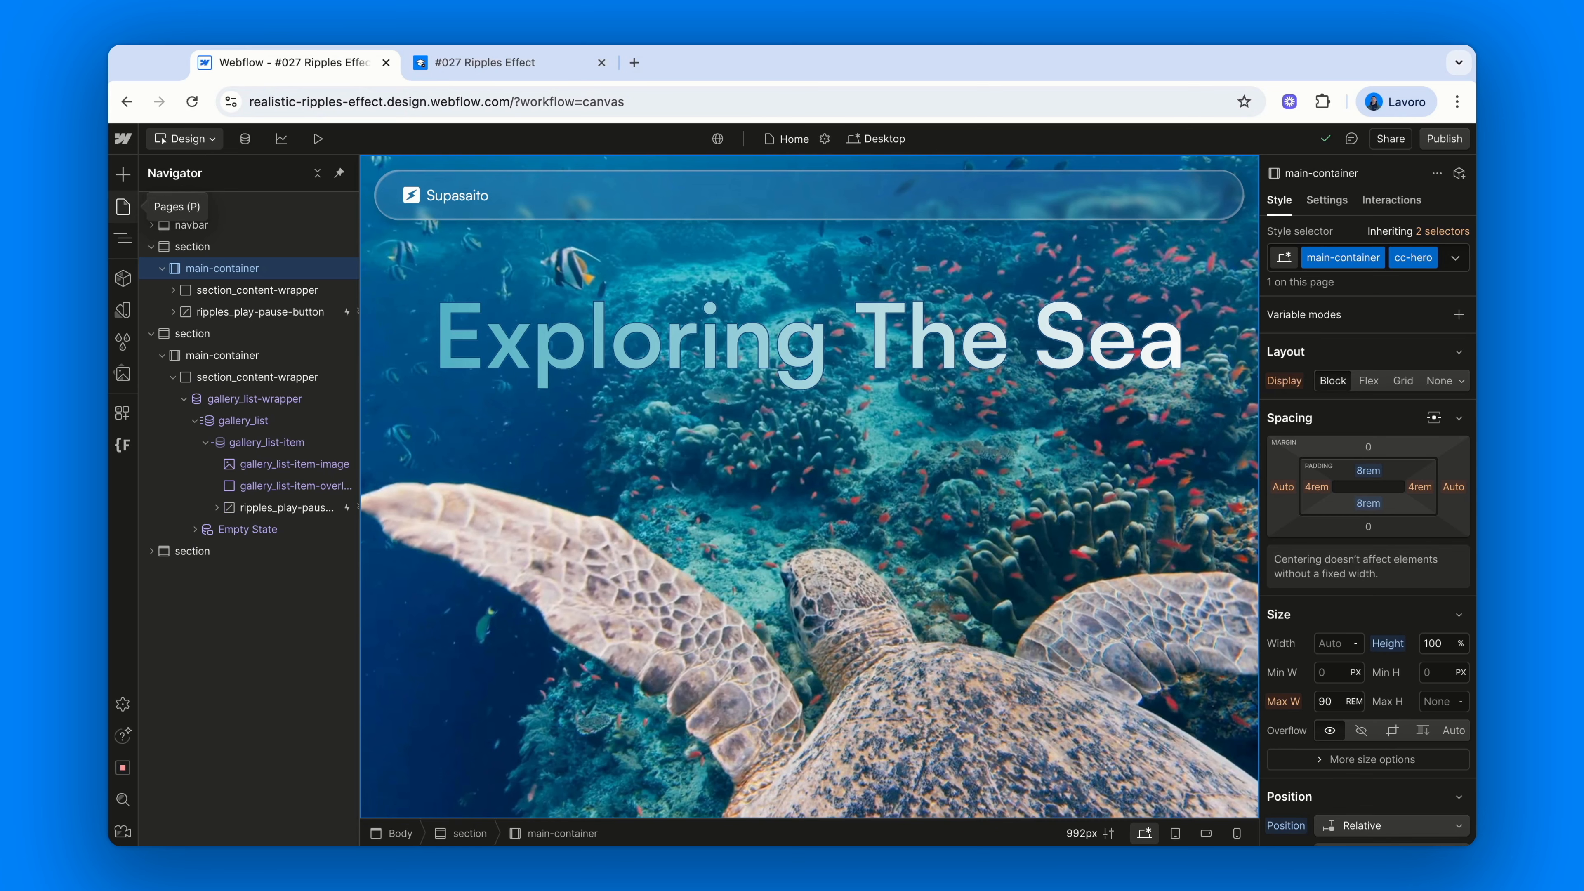
Open the Home page settings and scroll to the Before </body> custom code
{"action": "left_click", "coordinate": [123, 207]}
{"action": "left_click", "coordinate": [335, 271]}
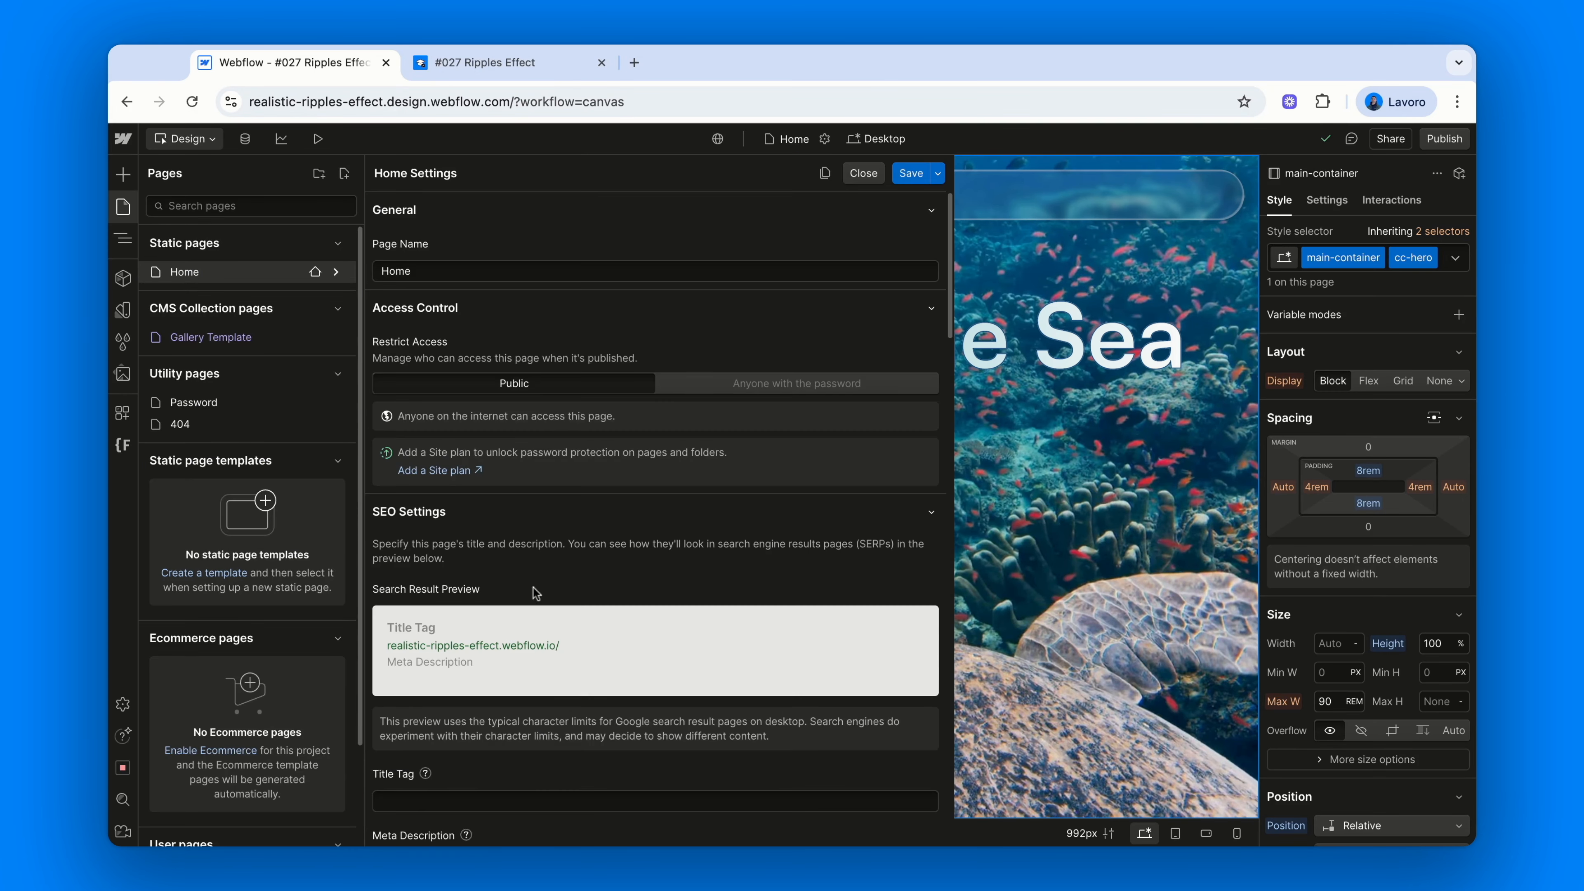
{"action": "scroll", "coordinate": [536, 599], "scroll_direction": "down", "scroll_amount": 15}
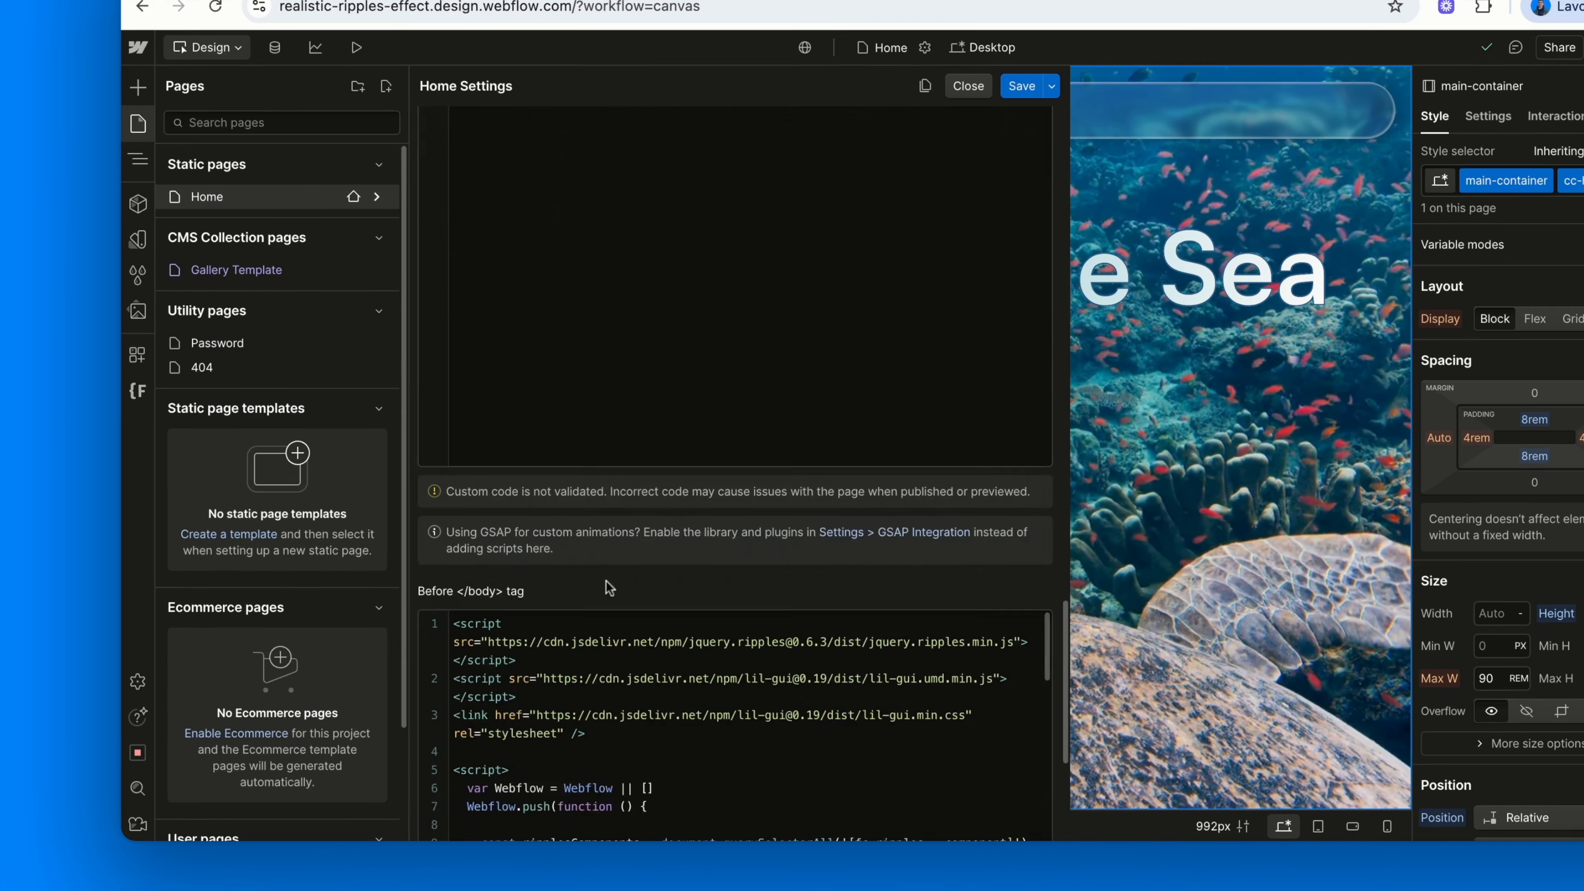
{"action": "scroll", "coordinate": [608, 587], "scroll_direction": "down", "scroll_amount": 5}
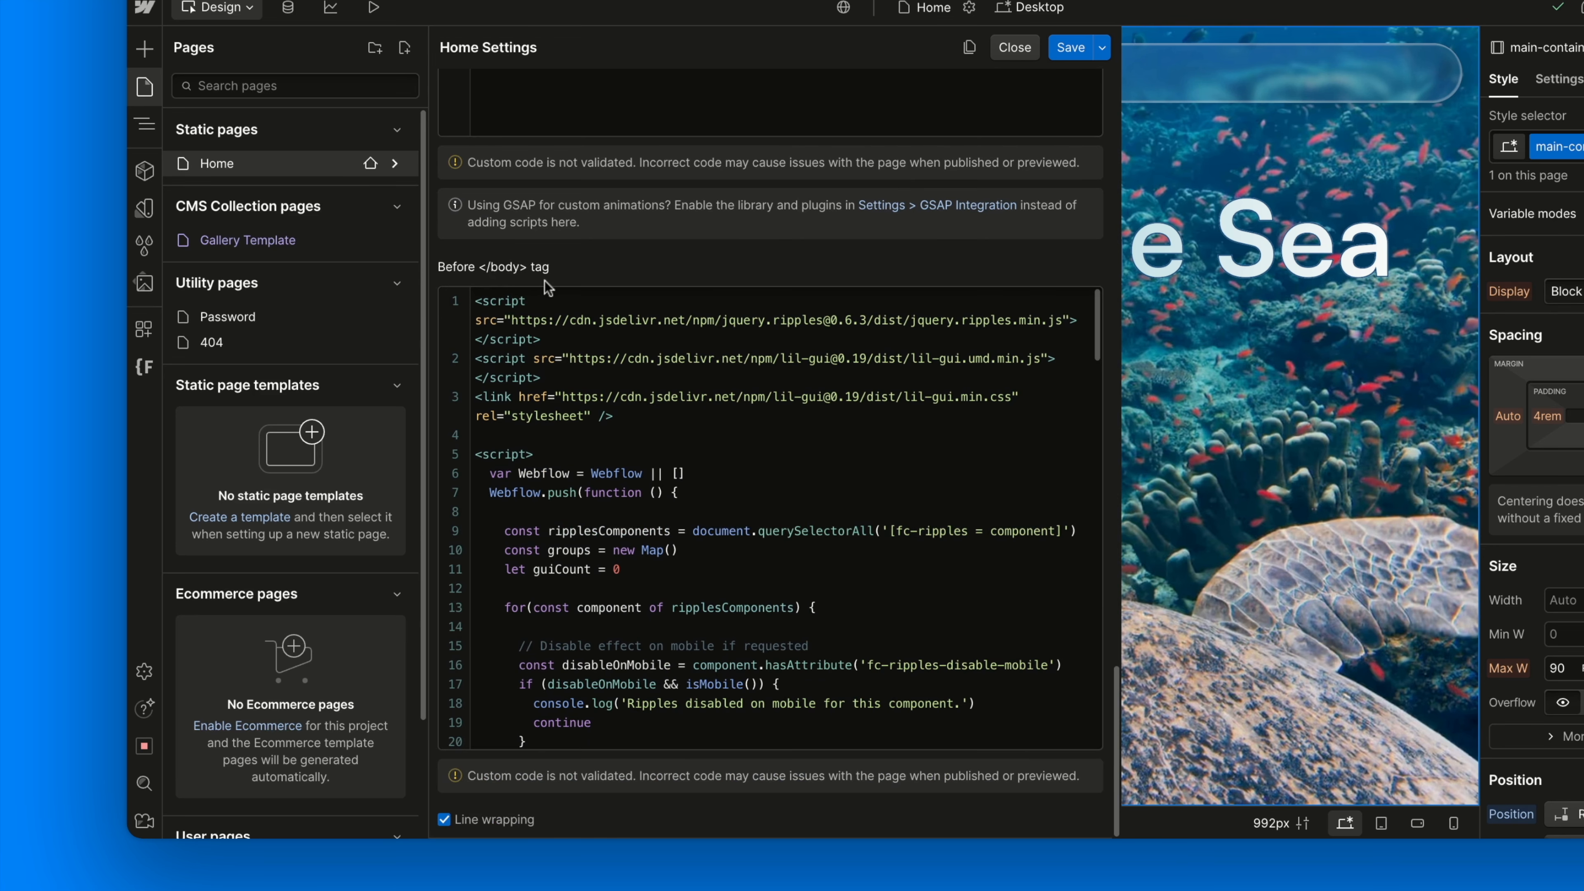
{"action": "scroll", "coordinate": [699, 531], "scroll_direction": "down", "scroll_amount": 5}
{"action": "scroll", "coordinate": [700, 531], "scroll_direction": "down", "scroll_amount": 15}
{"action": "scroll", "coordinate": [774, 518], "scroll_direction": "down", "scroll_amount": 14}
{"action": "scroll", "coordinate": [770, 518], "scroll_direction": "down", "scroll_amount": 6}
{"action": "scroll", "coordinate": [770, 518], "scroll_direction": "up", "scroll_amount": 13}
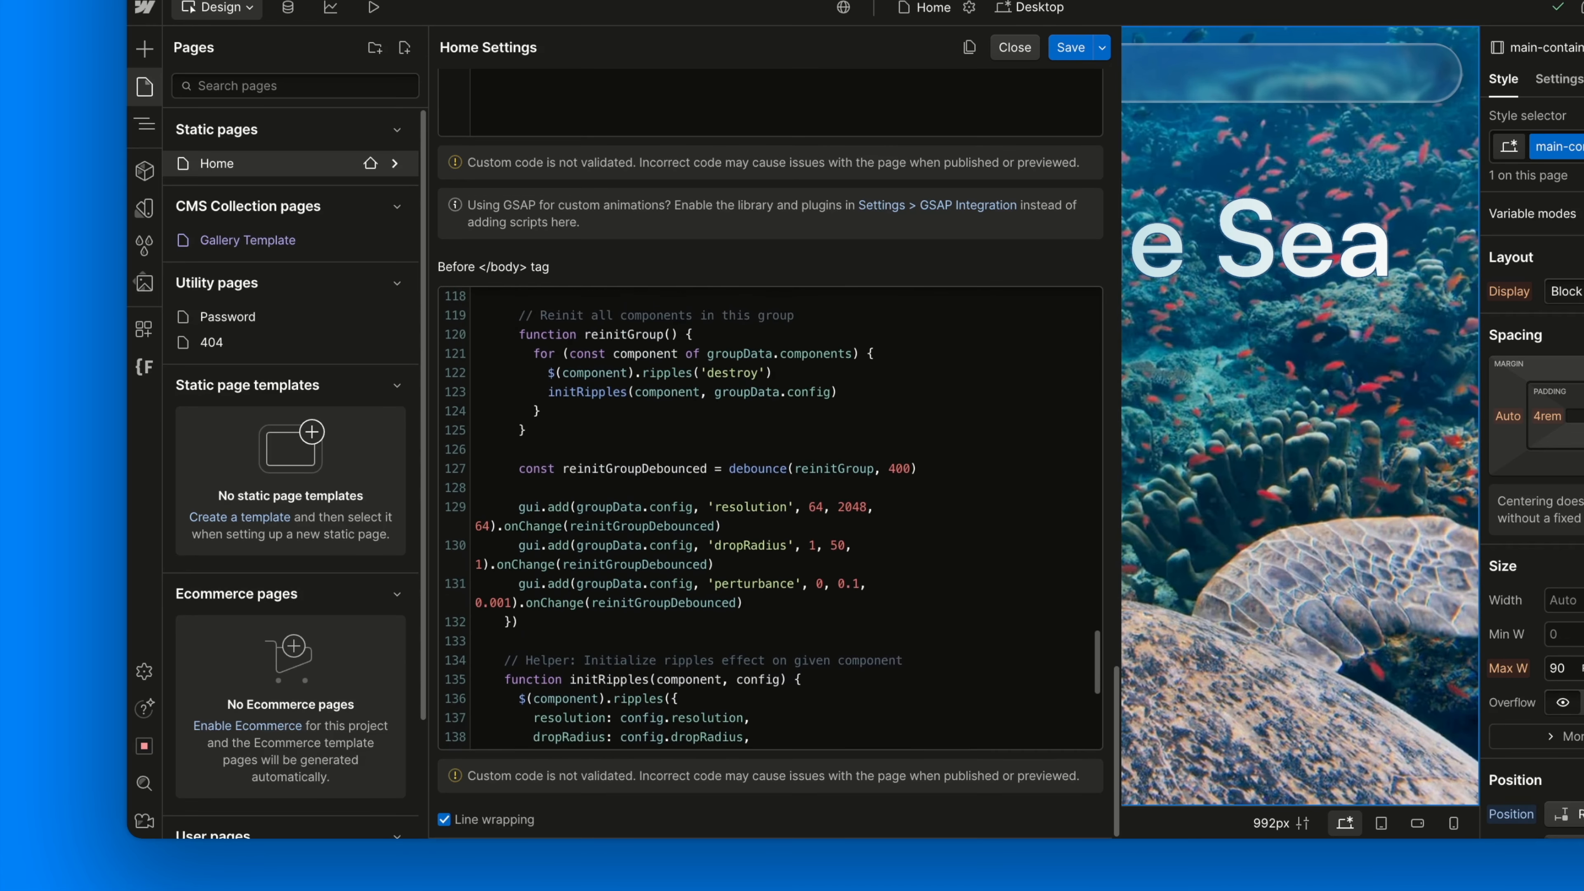
{"action": "scroll", "coordinate": [770, 517], "scroll_direction": "up", "scroll_amount": 12}
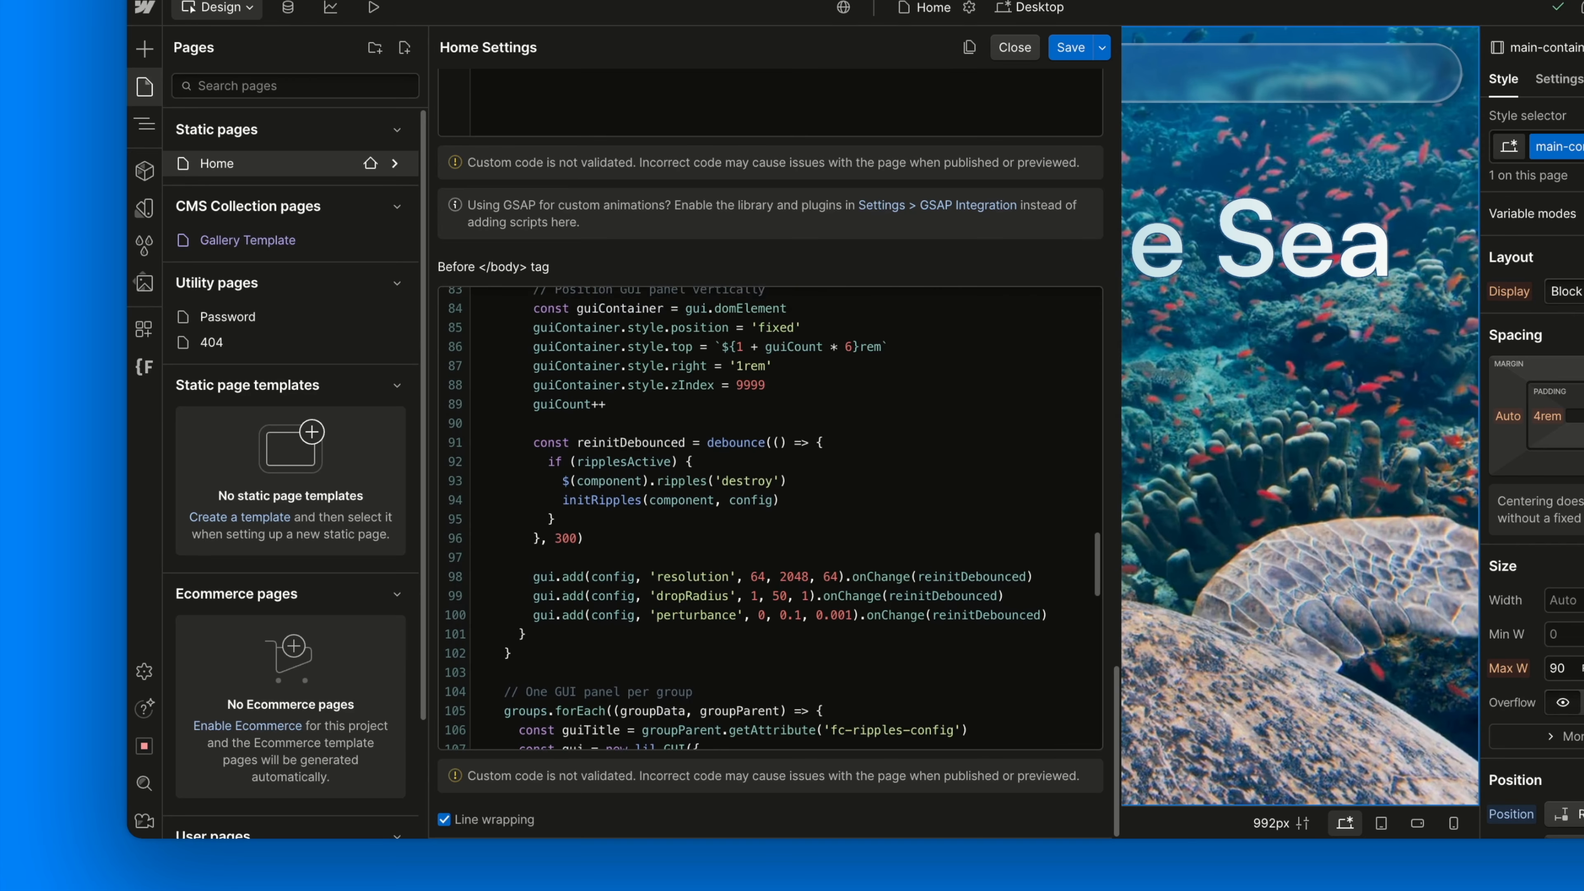
{"action": "scroll", "coordinate": [771, 518], "scroll_direction": "up", "scroll_amount": 11}
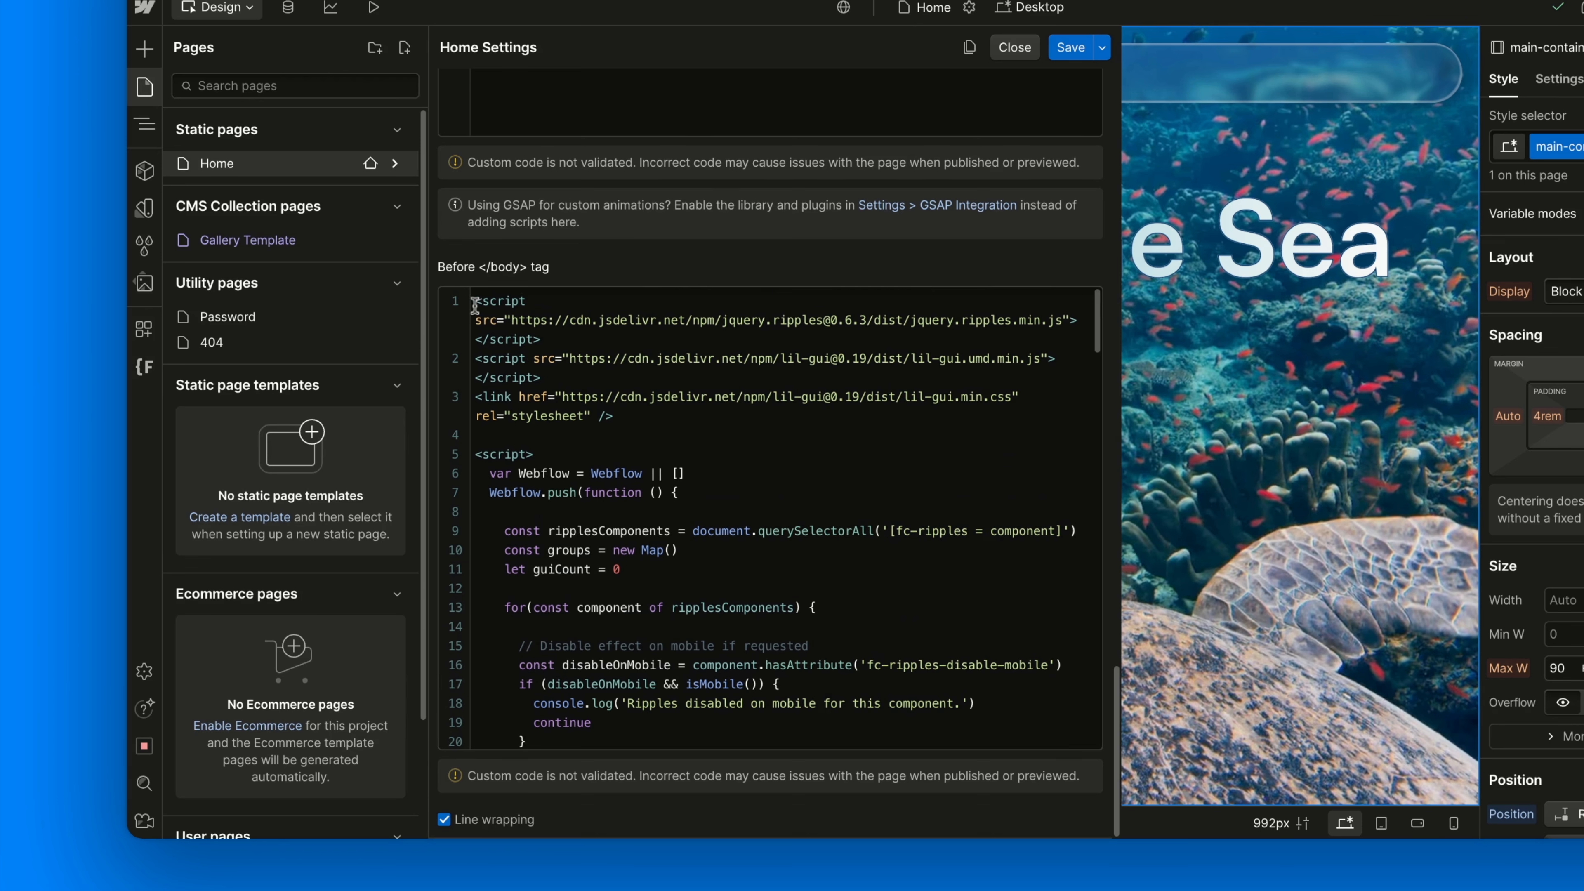
Highlight the jquery.ripples include, the lil-gui includes and the fc-ripples component-collecting line
{"action": "left_click_drag", "start_coordinate": [475, 305], "coordinate": [540, 339]}
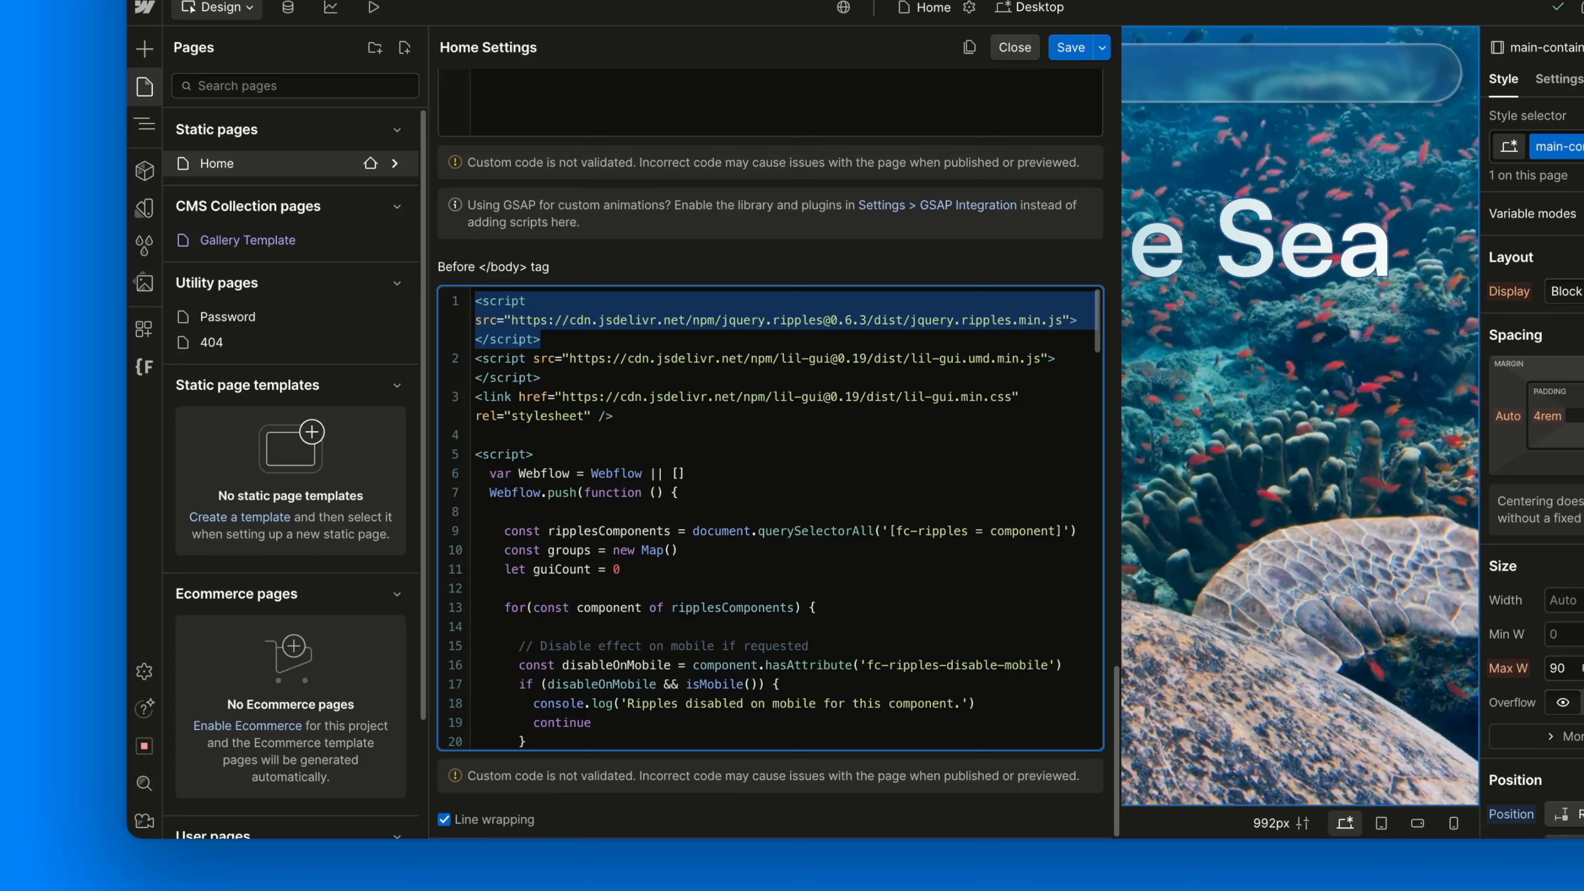
{"action": "left_click", "coordinate": [556, 349]}
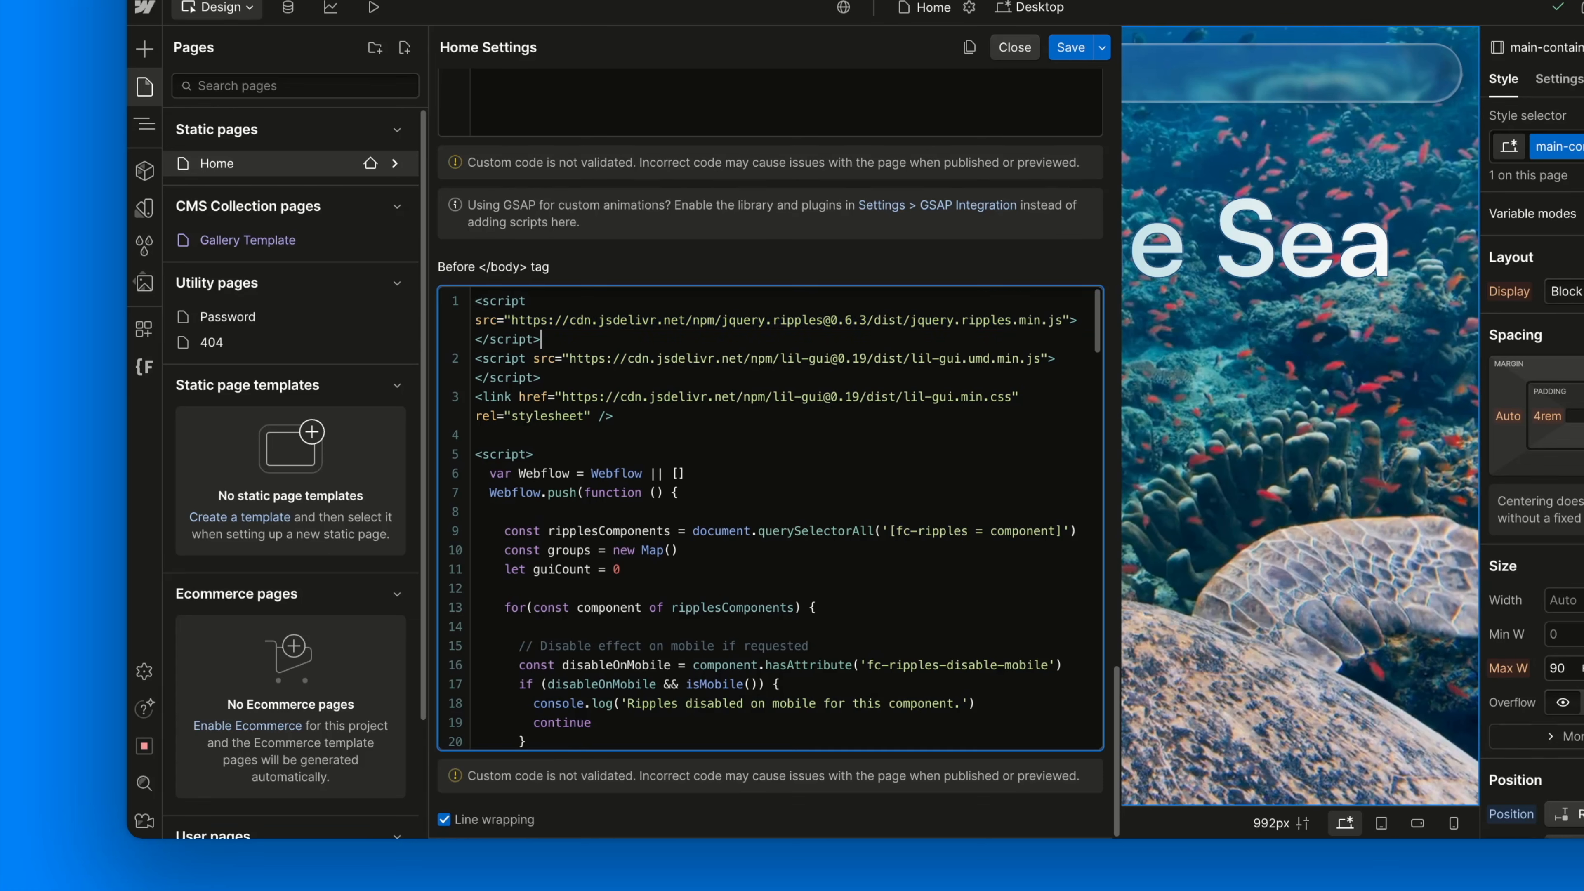
{"action": "left_click", "coordinate": [471, 359]}
{"action": "key", "text": "shift+Down"}
{"action": "key", "text": "shift+Down"}
{"action": "key", "text": "shift+Down"}
{"action": "key", "text": "shift+Down"}
{"action": "key", "text": "shift+Left"}
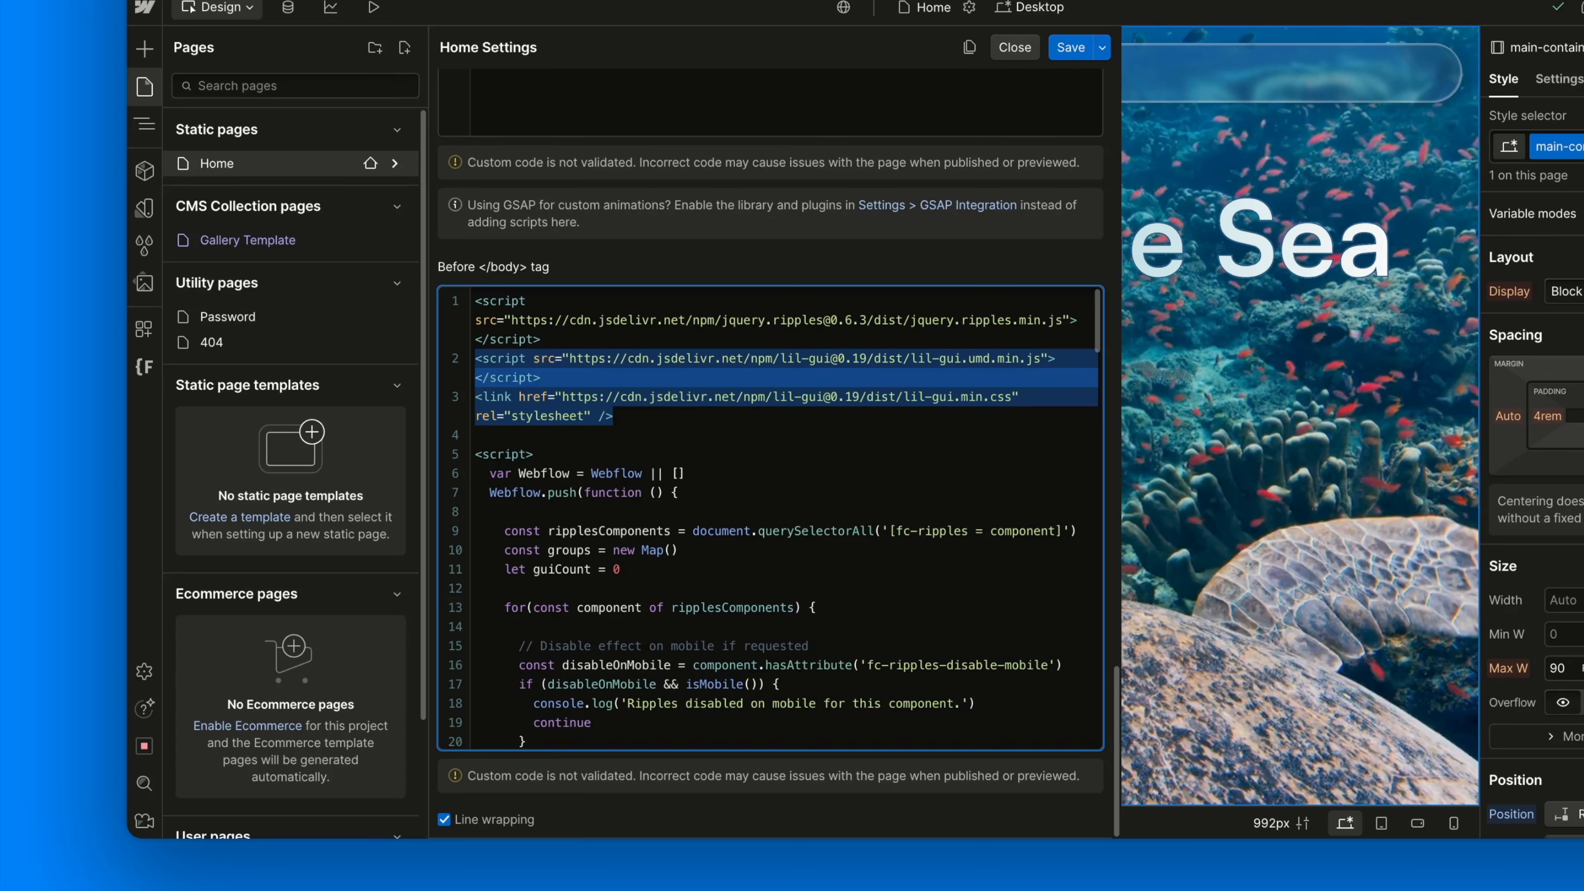
{"action": "key", "text": "Right"}
{"action": "scroll", "coordinate": [775, 517], "scroll_direction": "down", "scroll_amount": 3}
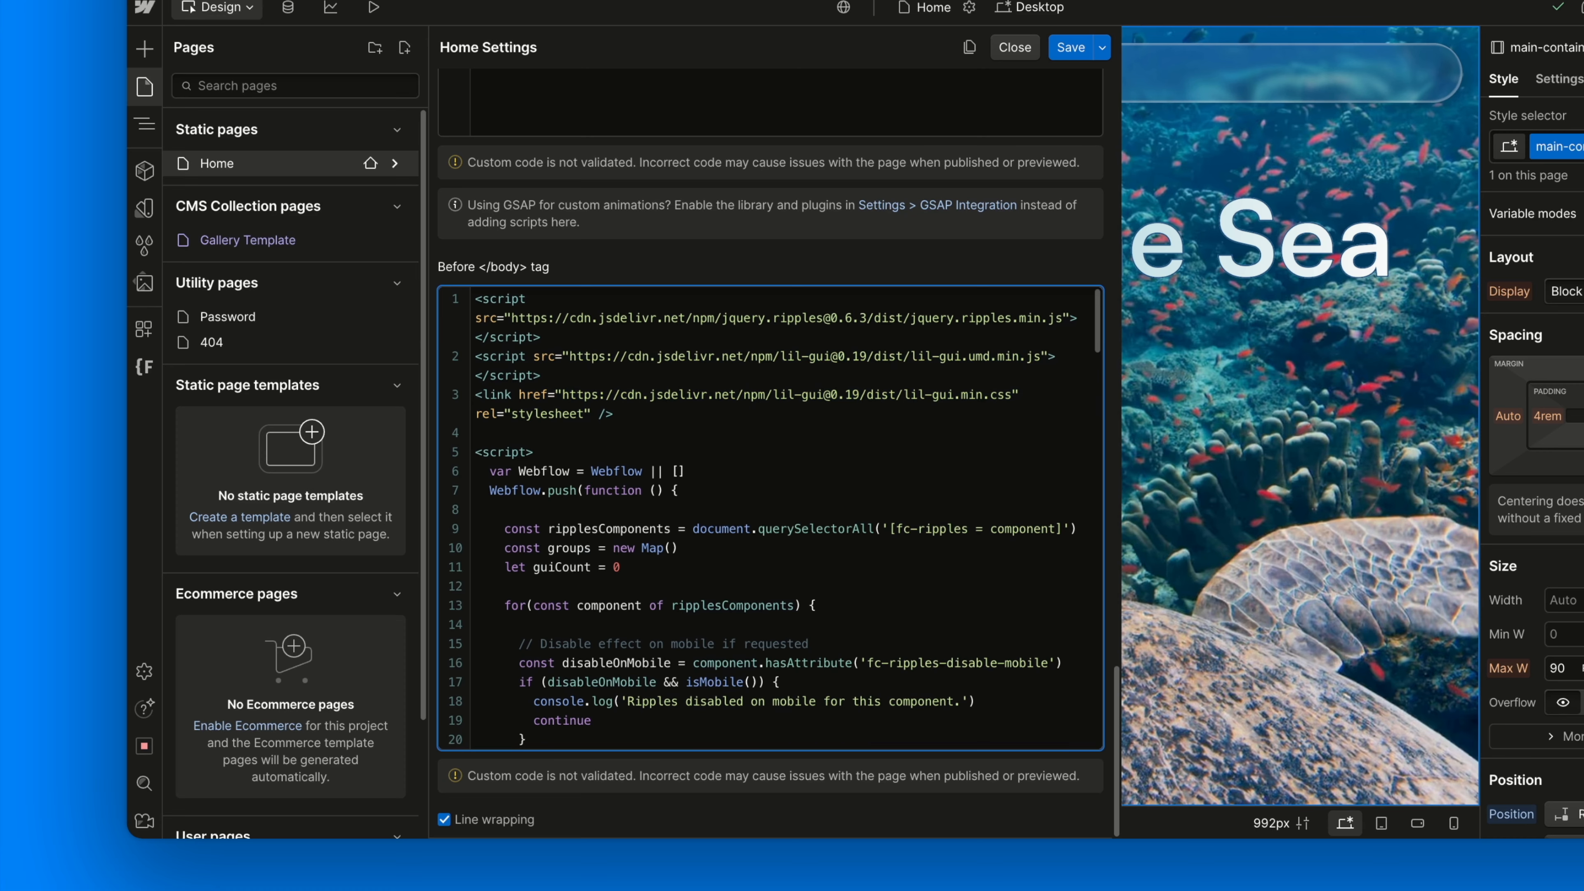
{"action": "scroll", "coordinate": [774, 518], "scroll_direction": "down", "scroll_amount": 1}
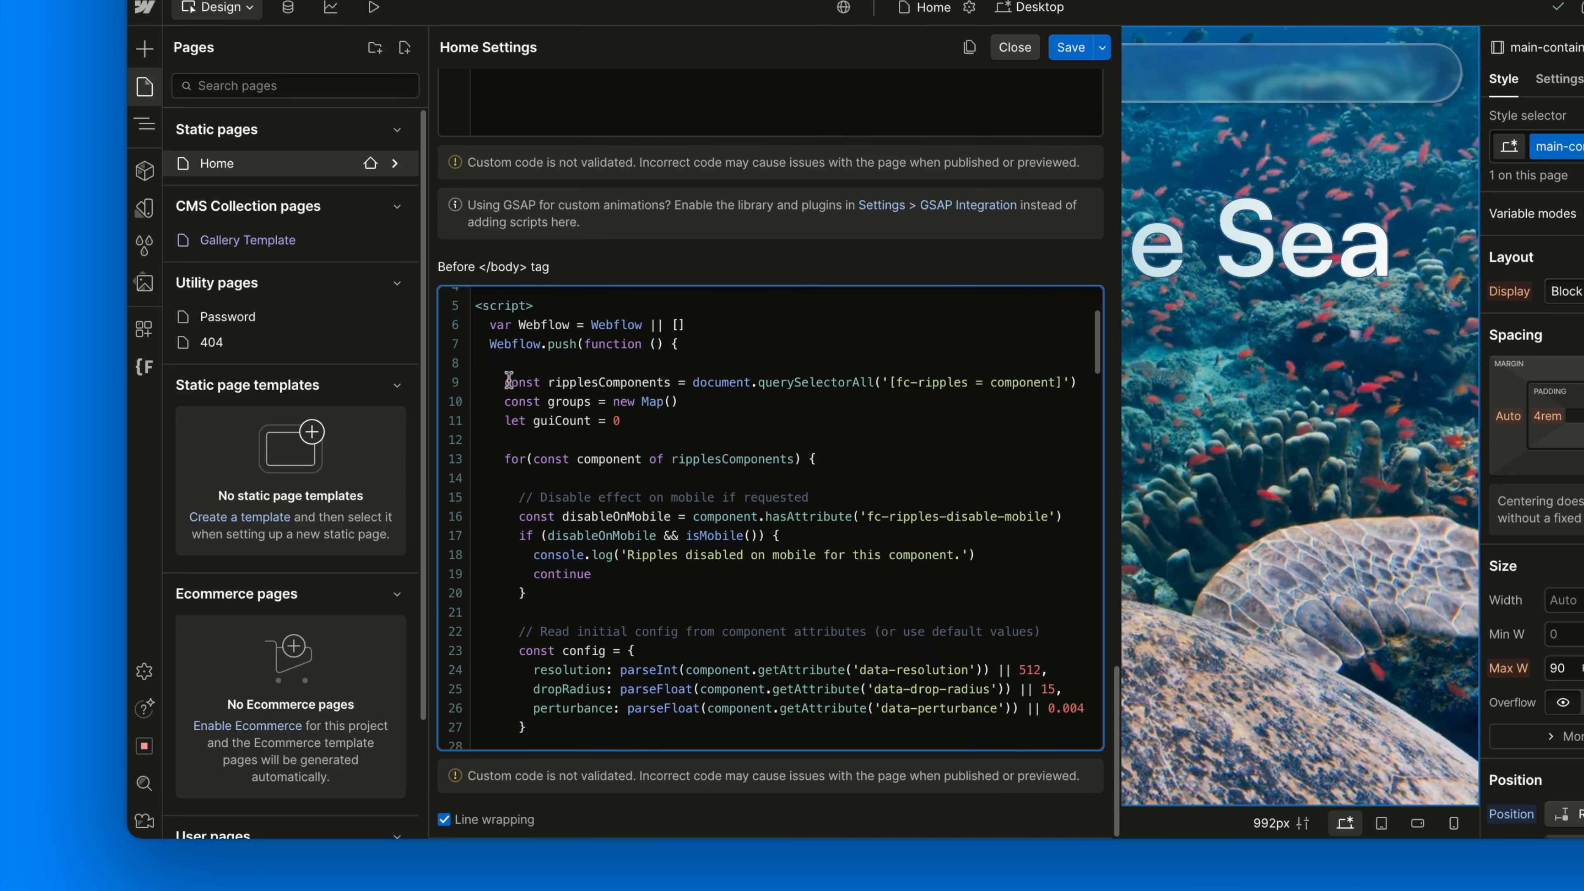
{"action": "left_click_drag", "start_coordinate": [506, 382], "coordinate": [1076, 382]}
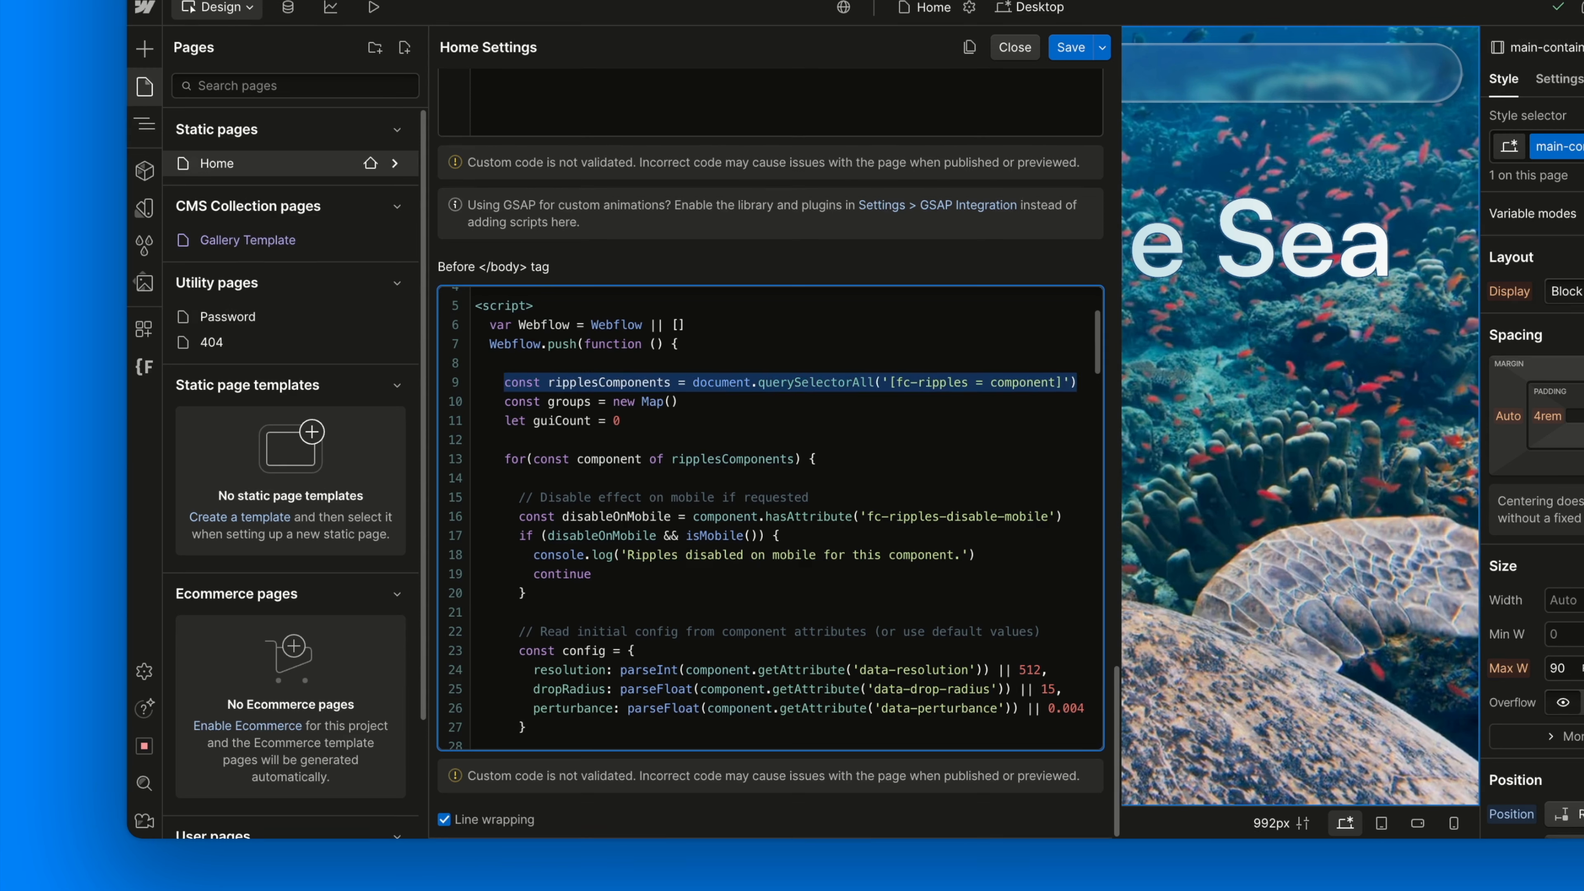